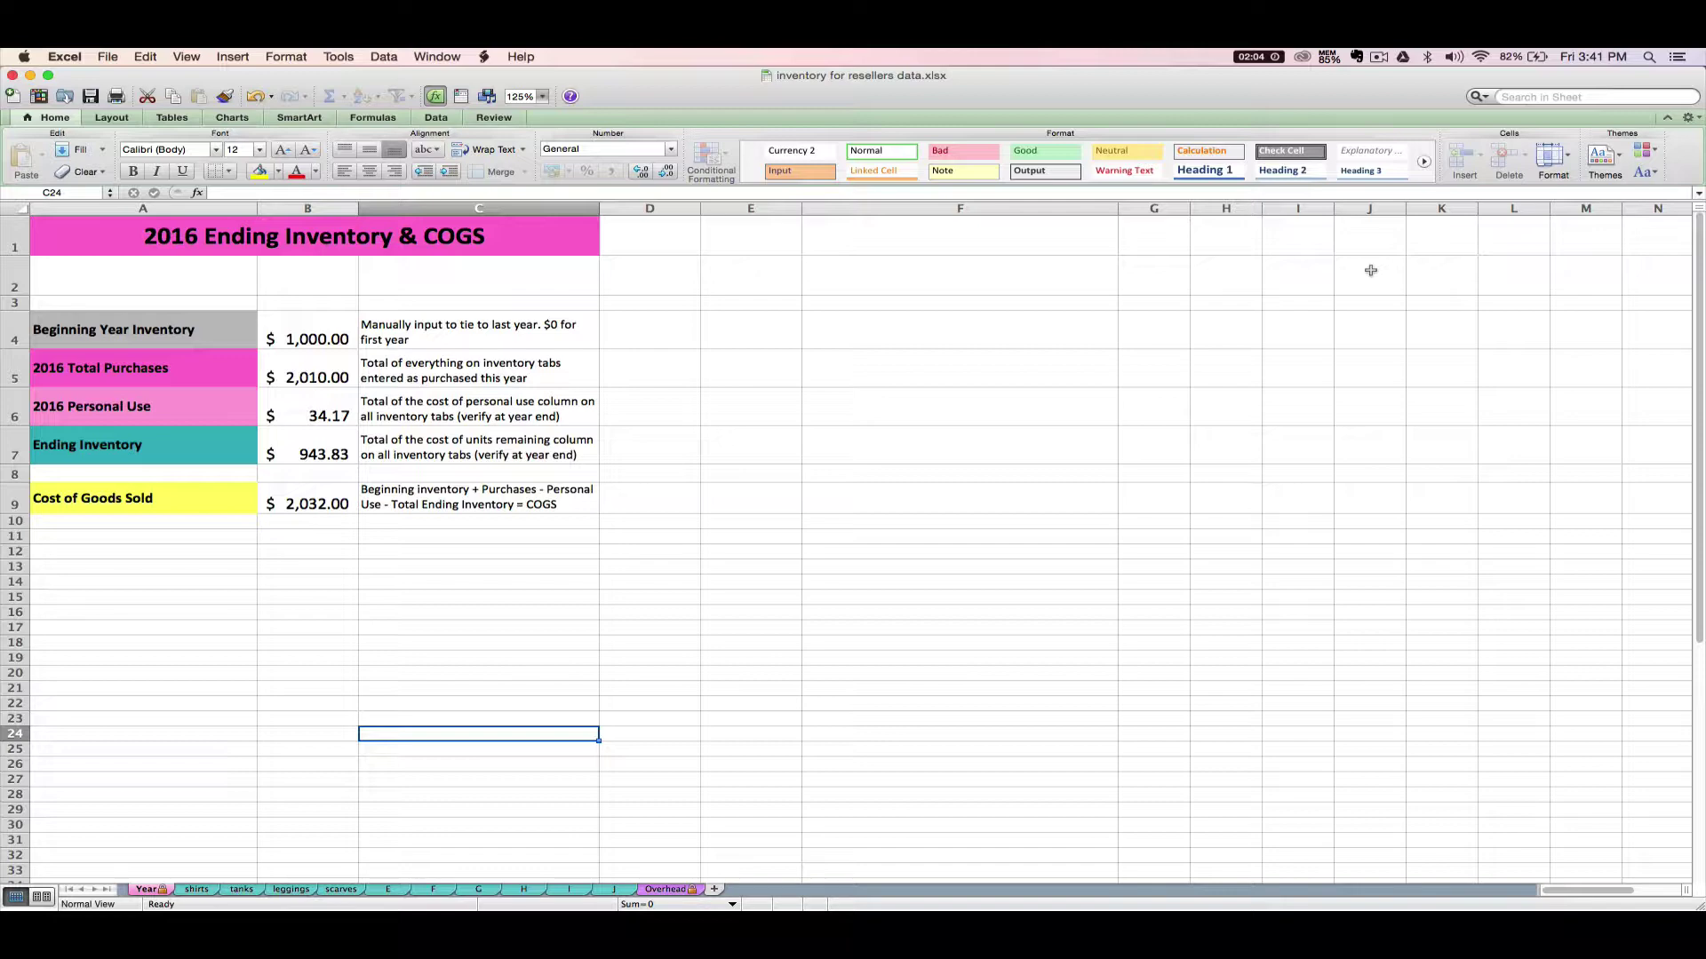
Duplicate the inventory for resellers data workbook in the same Finder folder
{"action": "key", "text": "super+Tab"}
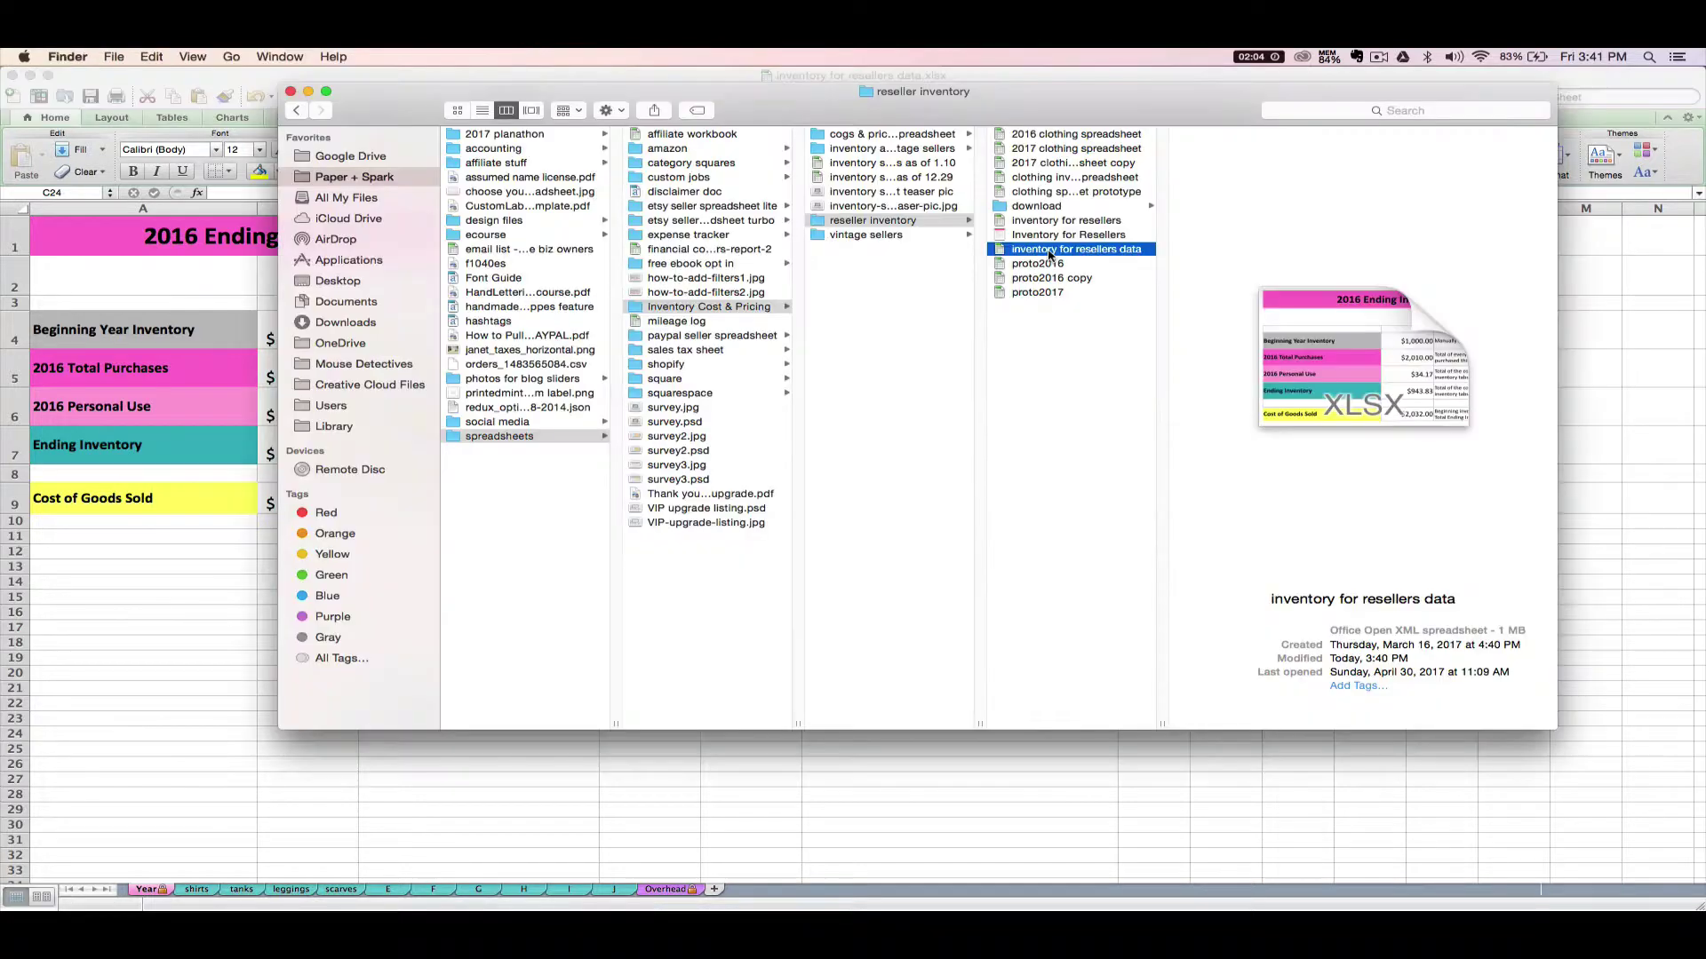
{"action": "left_click", "coordinate": [1052, 335]}
{"action": "left_click", "coordinate": [1037, 251]}
{"action": "right_click", "coordinate": [1019, 252]}
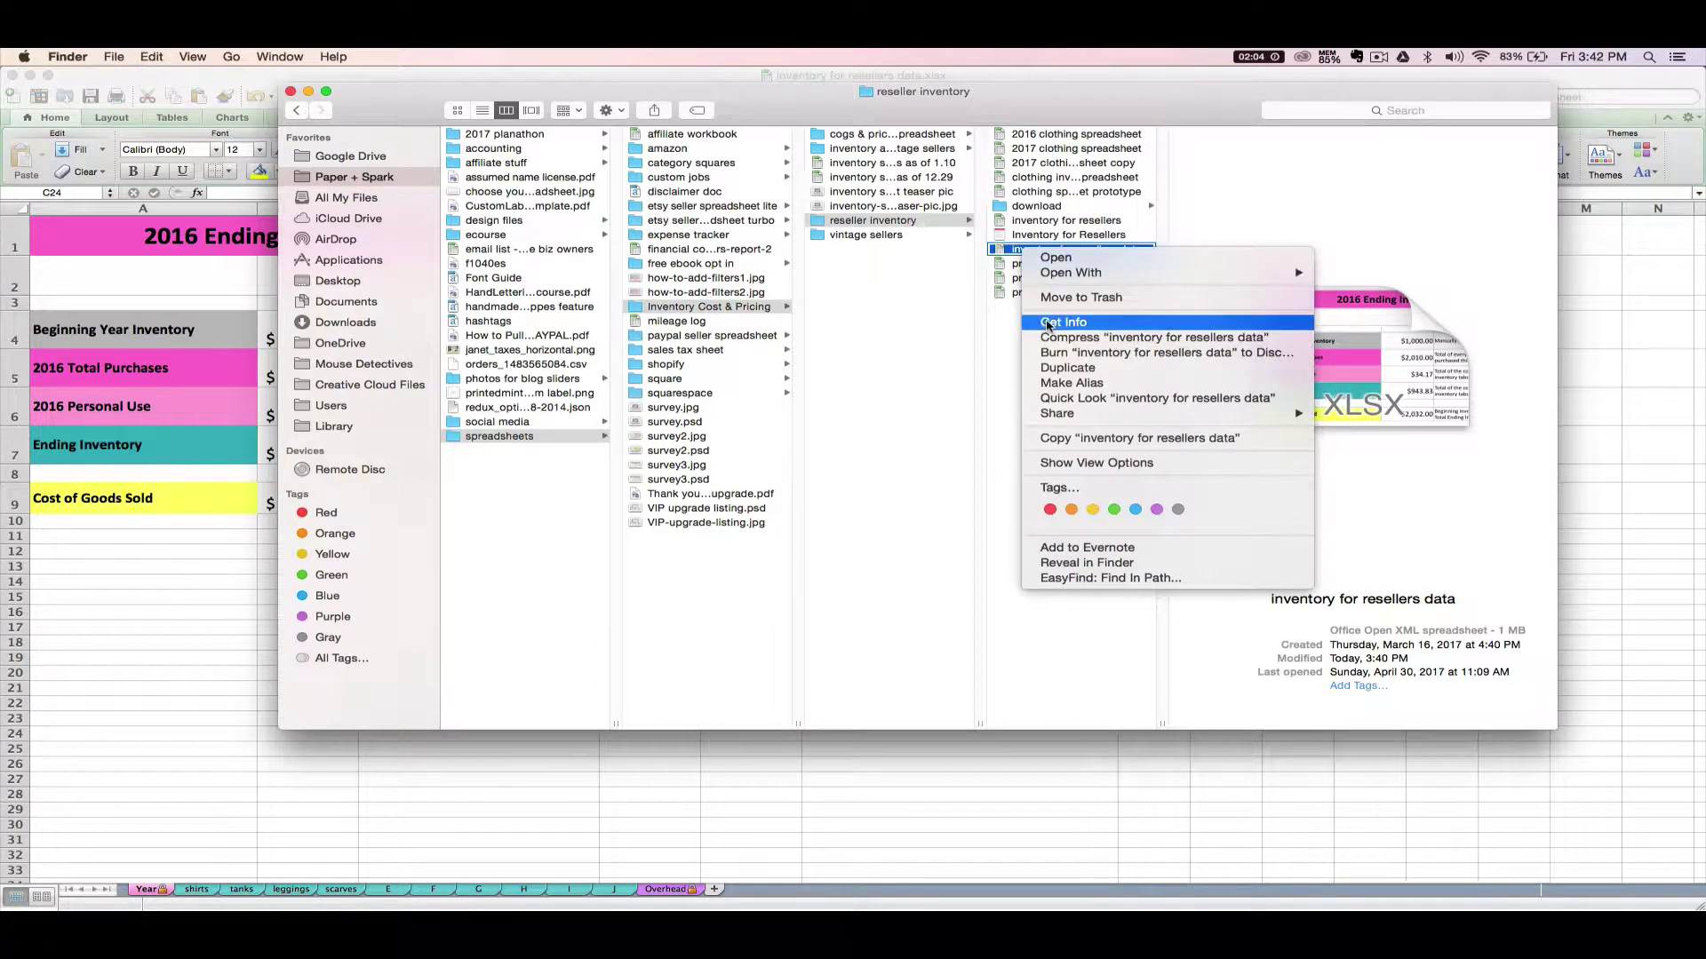
{"action": "left_click", "coordinate": [1059, 439]}
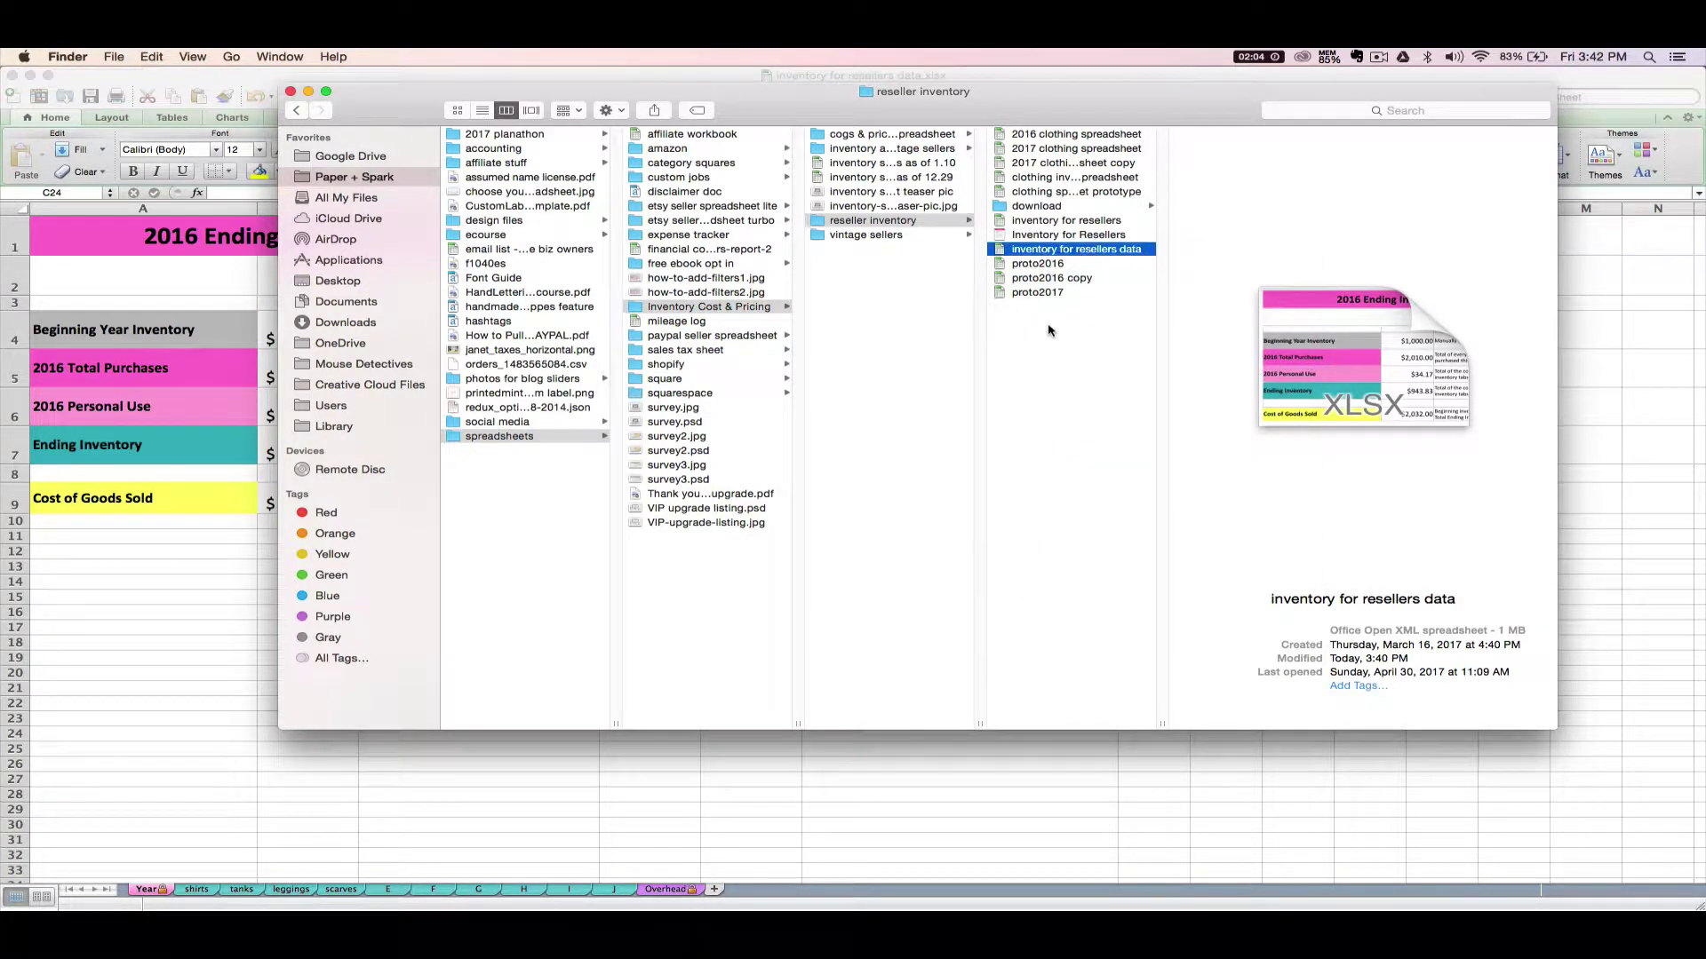
{"action": "left_click", "coordinate": [1049, 331]}
{"action": "left_click", "coordinate": [1058, 250]}
{"action": "right_click", "coordinate": [1040, 340]}
{"action": "left_click", "coordinate": [1053, 399]}
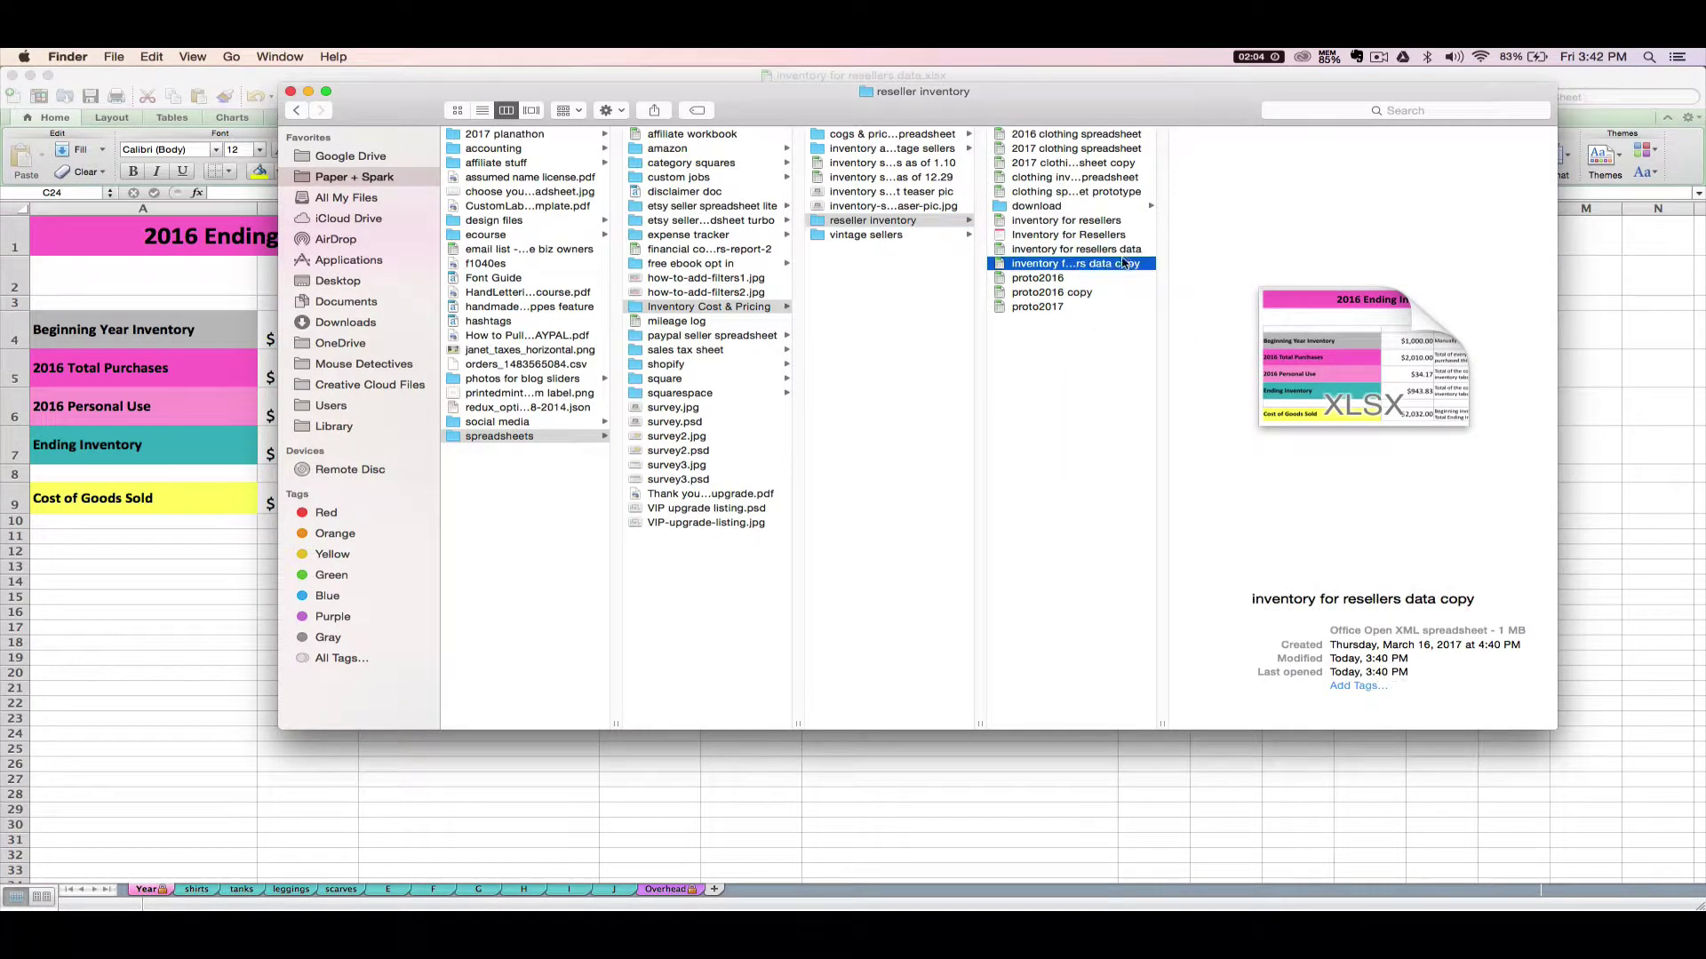
Rename the copy to 'inventory 2017' and open it in Excel
{"action": "key", "text": "Return"}
{"action": "type", "text": "inventory 2017"}
{"action": "left_click", "coordinate": [1158, 375]}
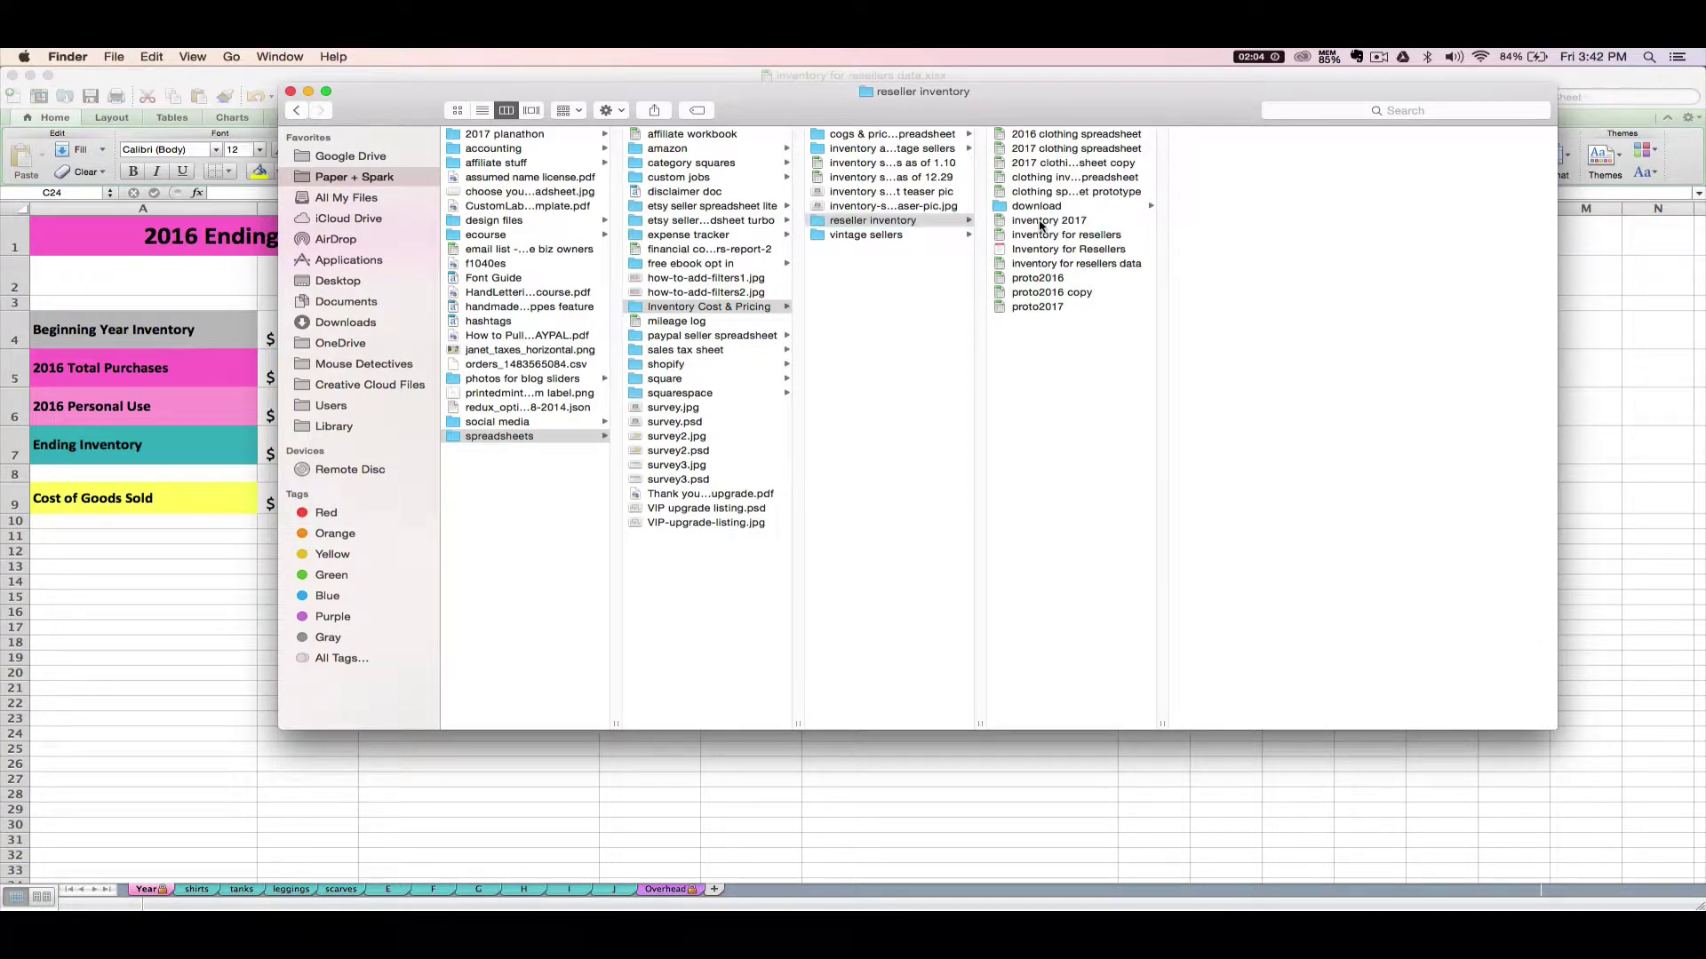
{"action": "double_click", "coordinate": [1041, 222]}
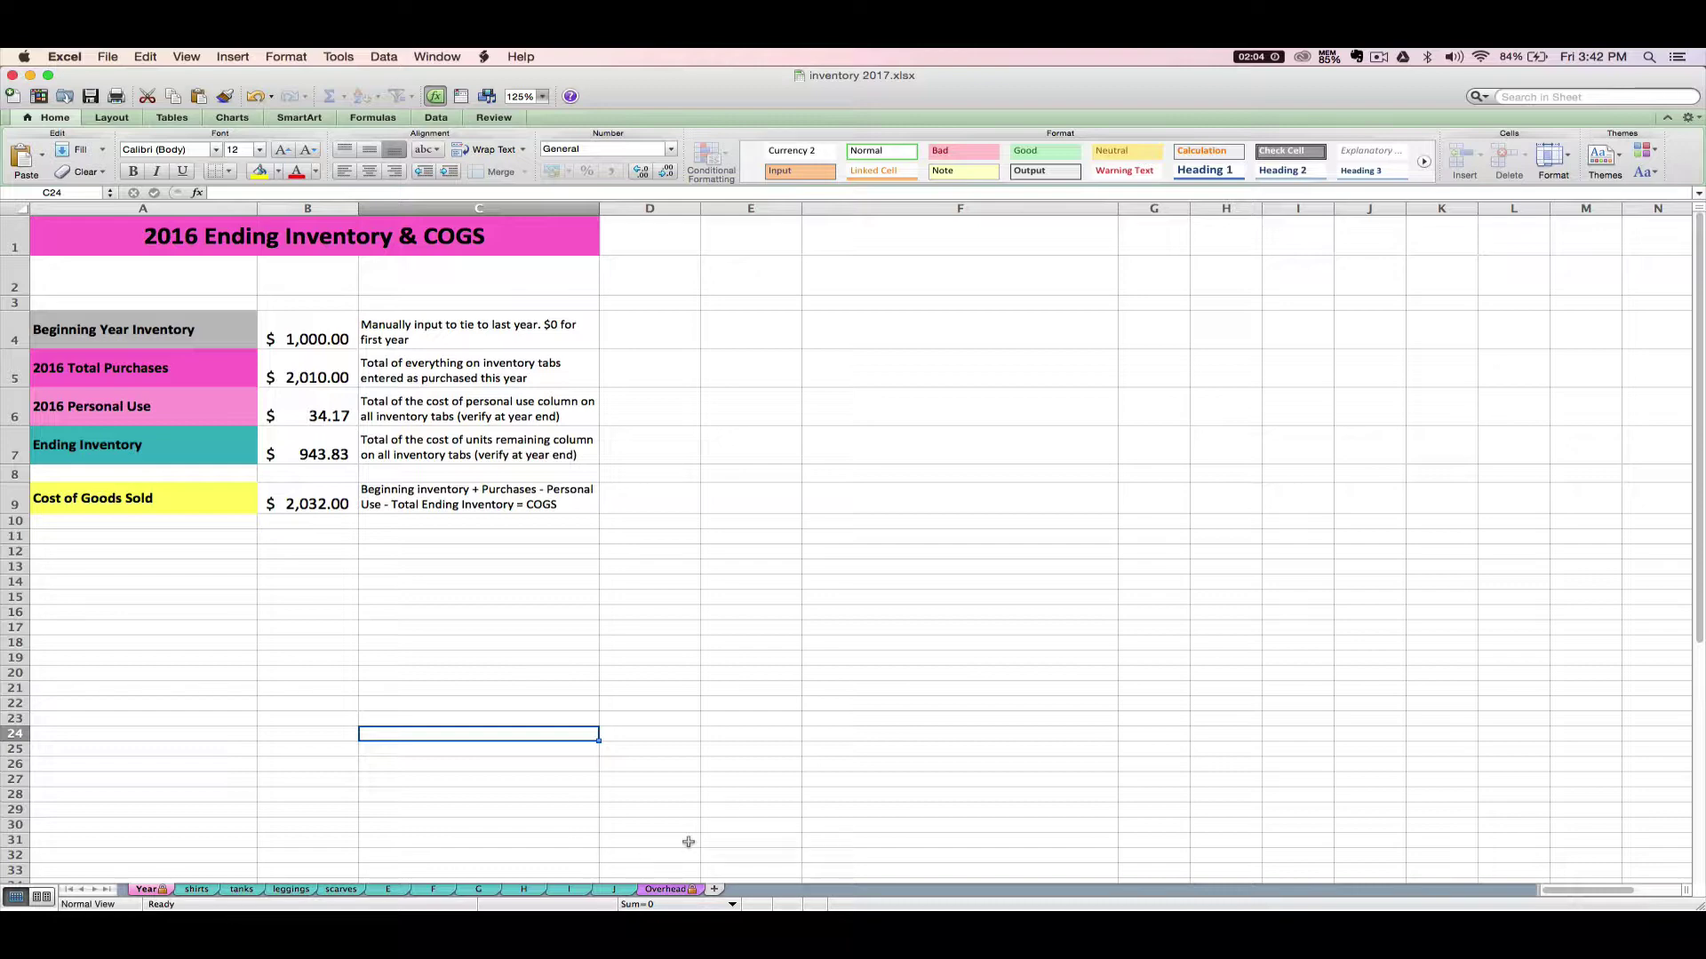
On the shirts sheet, check units remaining in column T and select sold-out row 3 (1/15/16)
{"action": "left_click", "coordinate": [197, 890]}
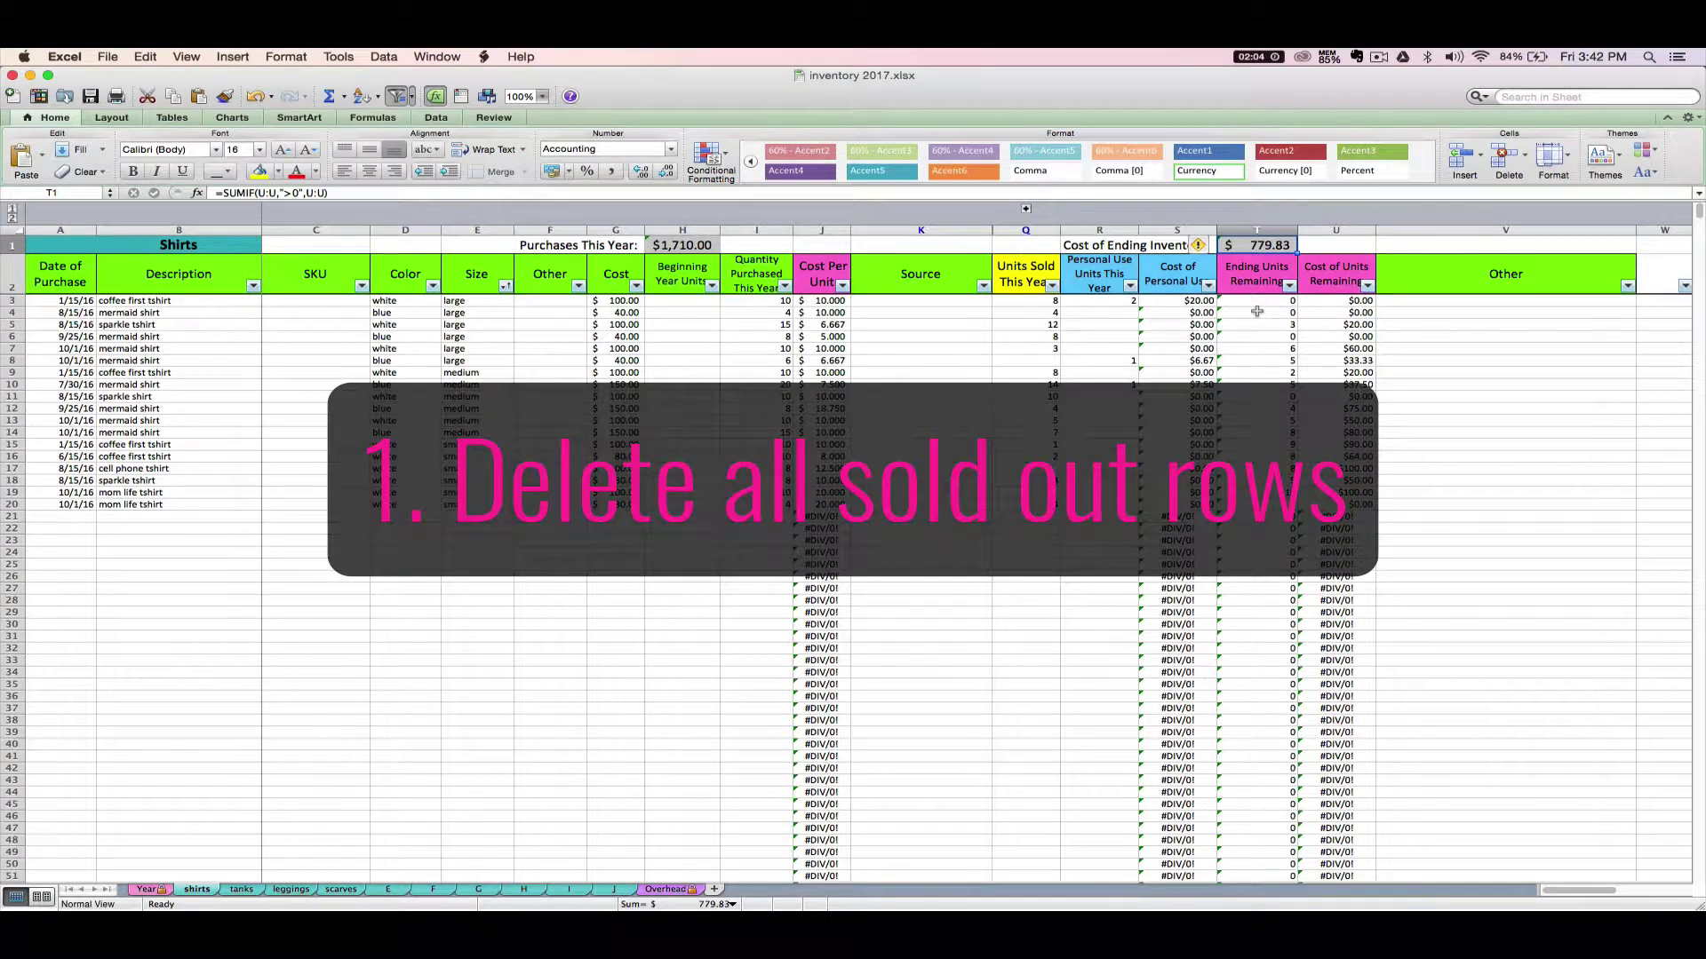
{"action": "left_click", "coordinate": [1257, 311]}
{"action": "left_click", "coordinate": [1254, 303]}
{"action": "left_click", "coordinate": [1260, 314]}
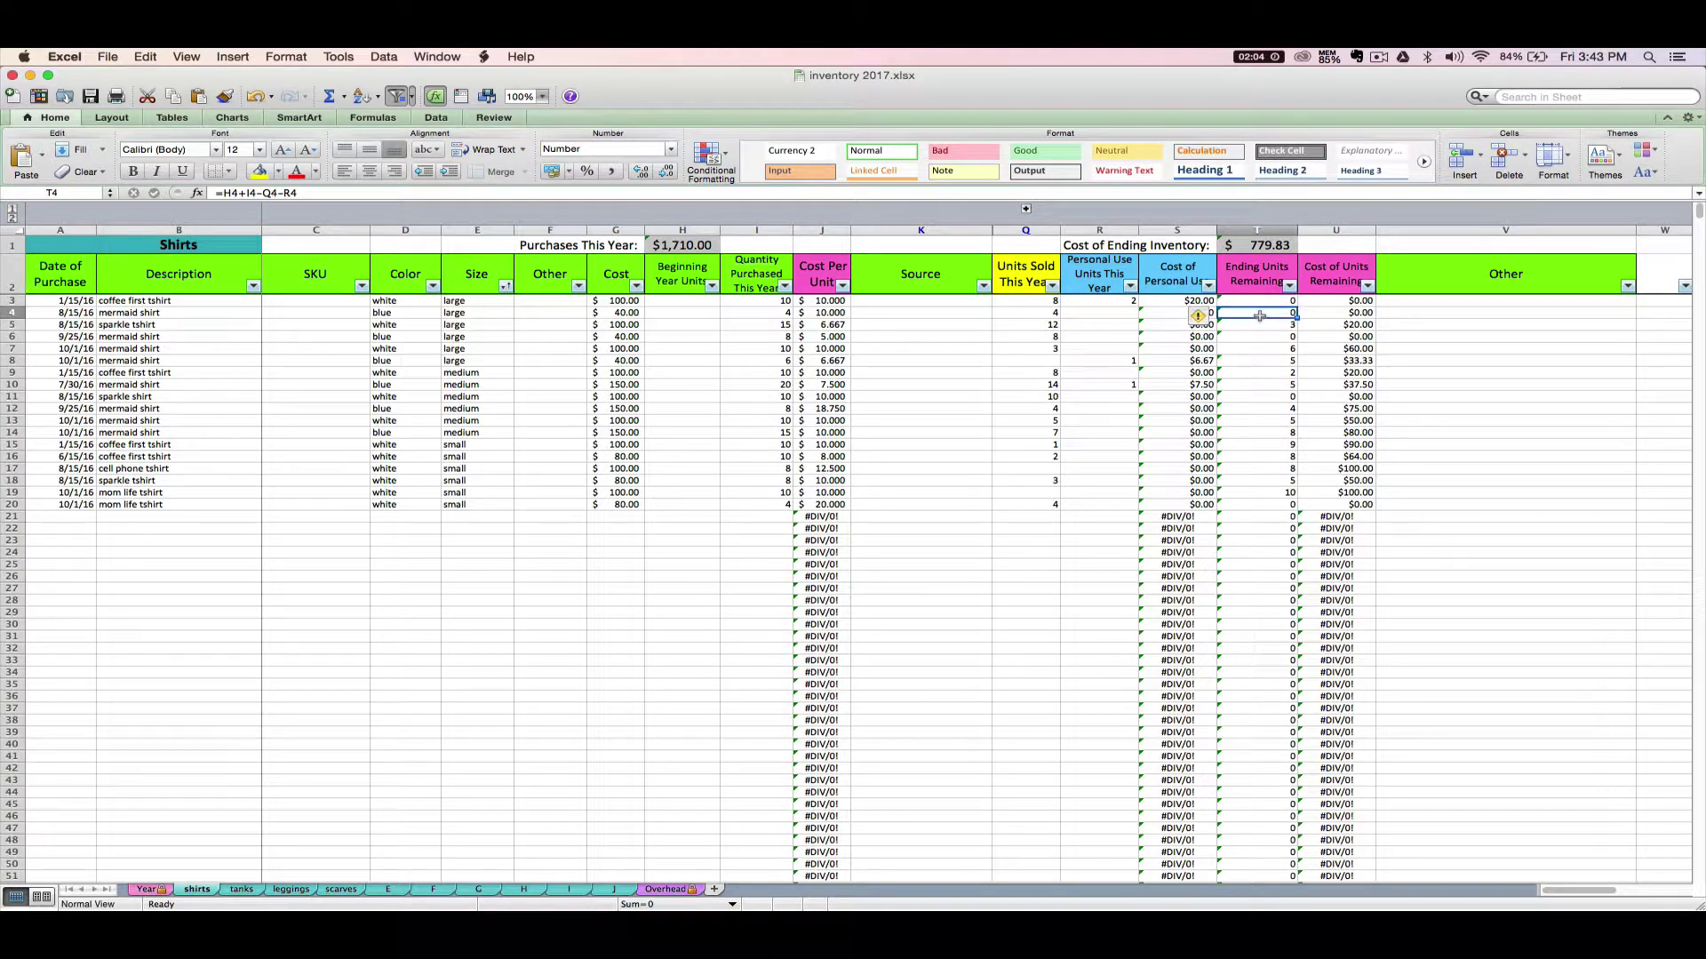
{"action": "left_click", "coordinate": [12, 300]}
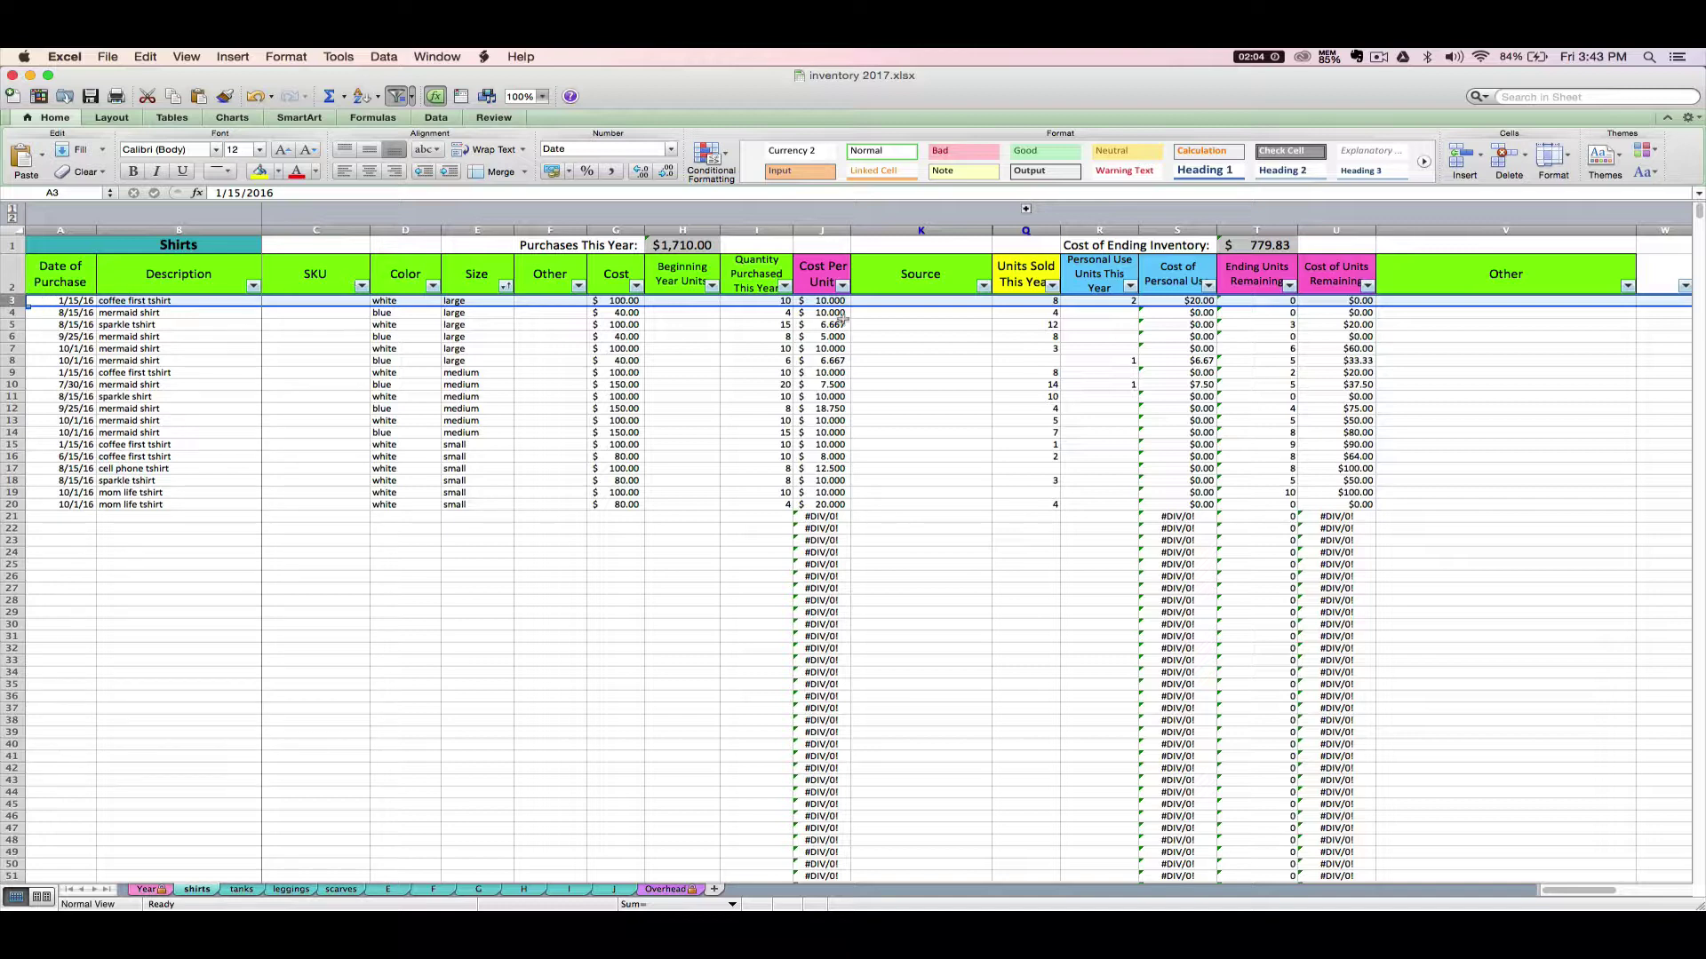
Delete the sold-out shirt rows: 1/15/16, 8/15/16 and 9/25/16 blue mermaid shirts
{"action": "right_click", "coordinate": [59, 301]}
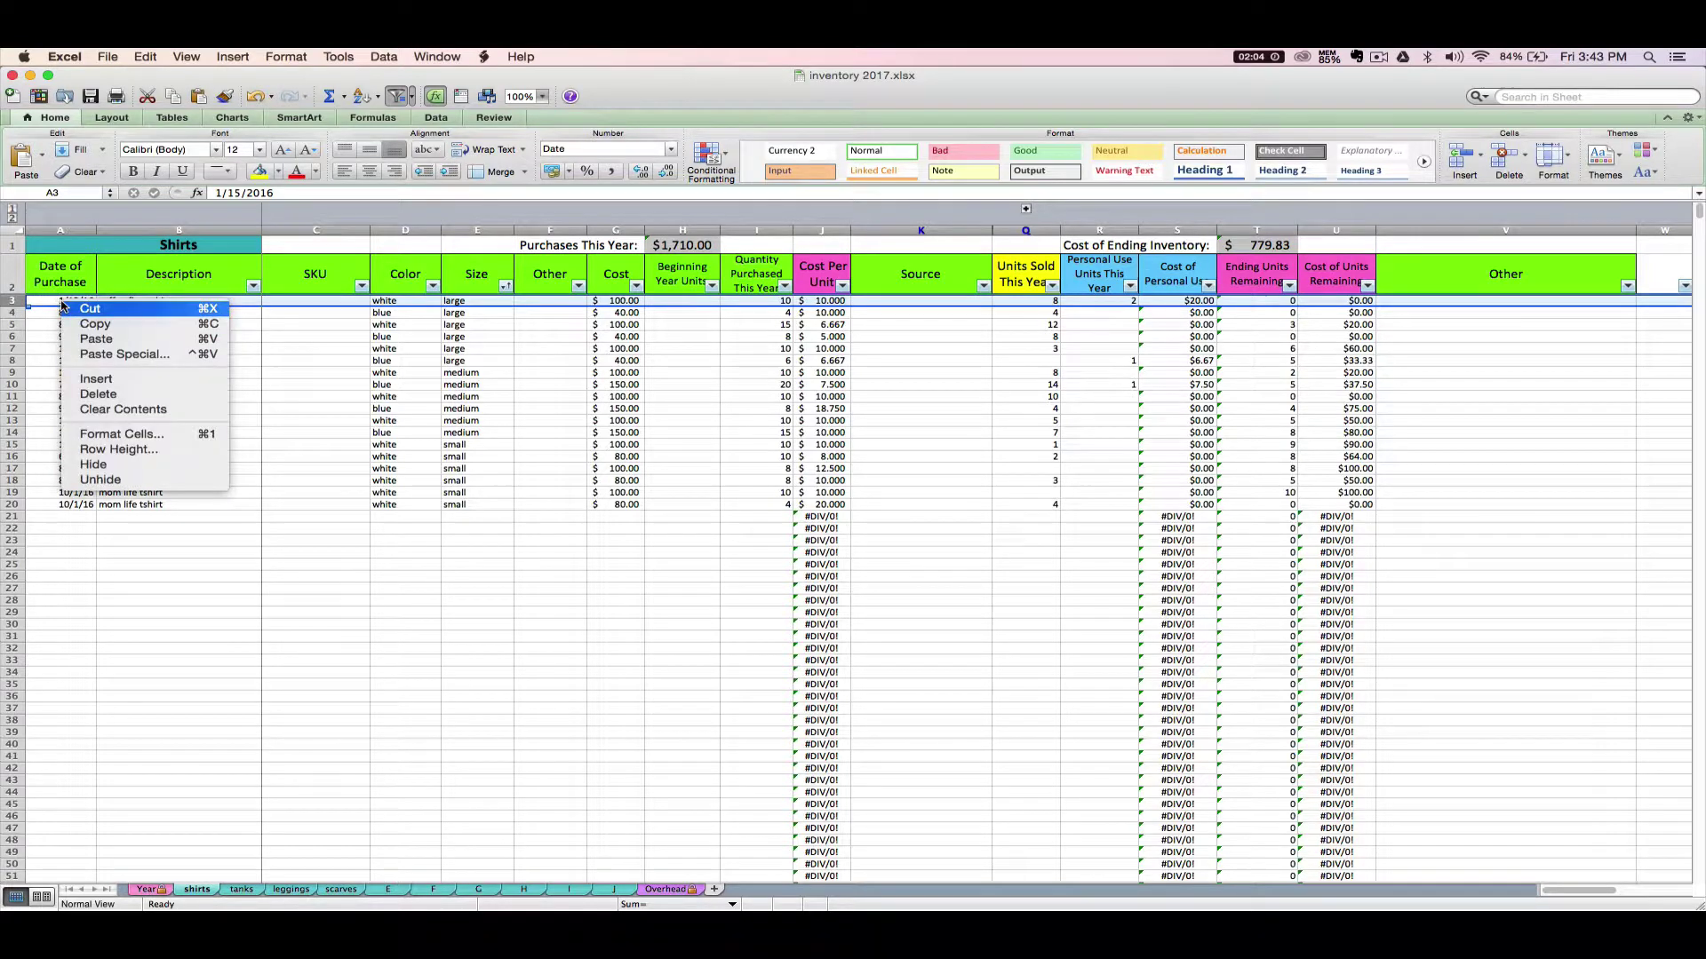
{"action": "left_click", "coordinate": [97, 400]}
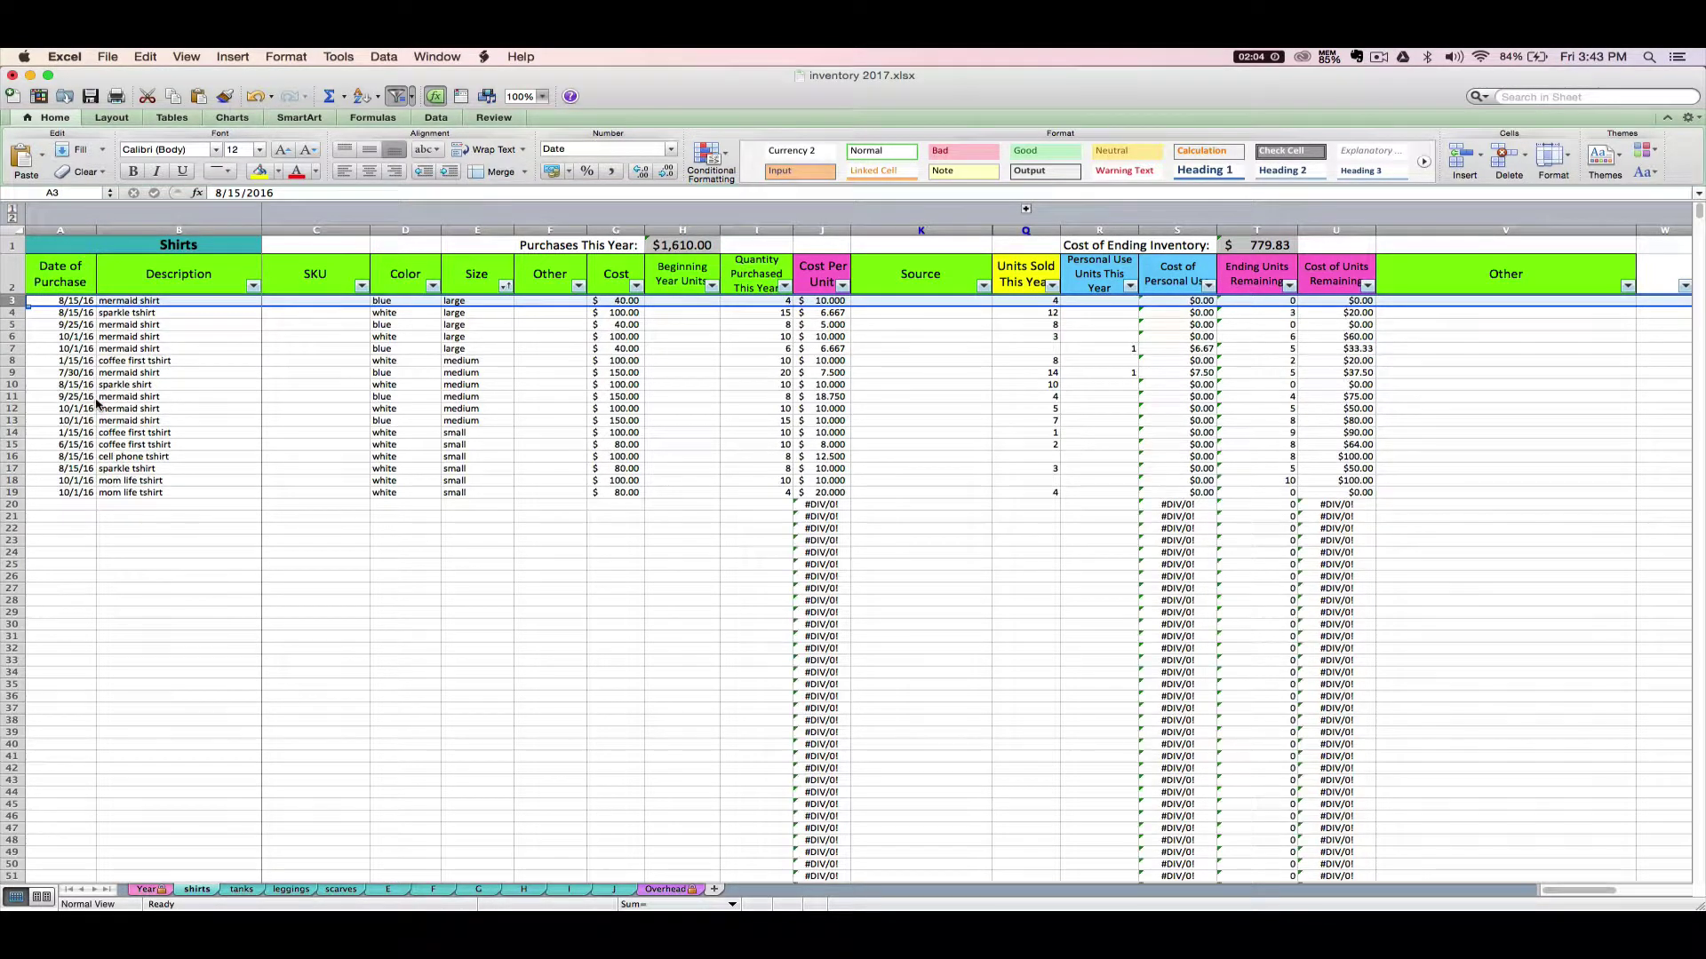
{"action": "right_click", "coordinate": [80, 303]}
{"action": "left_click", "coordinate": [103, 394]}
{"action": "left_click", "coordinate": [14, 312]}
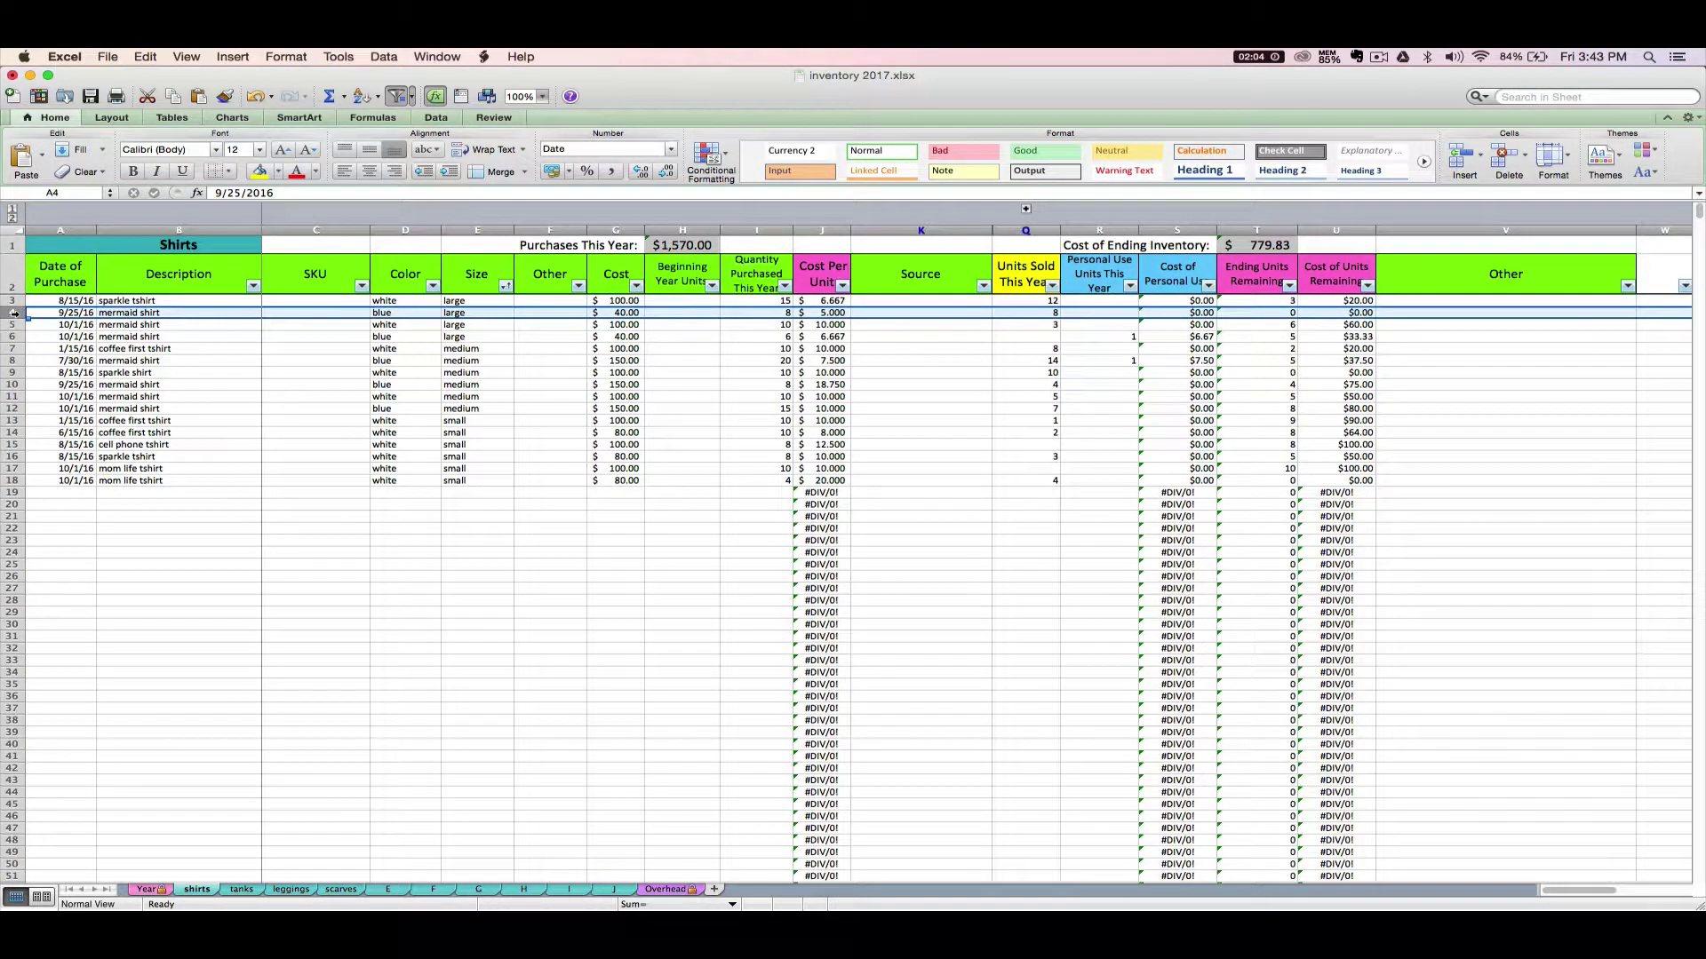
{"action": "right_click", "coordinate": [15, 312]}
{"action": "left_click", "coordinate": [76, 407]}
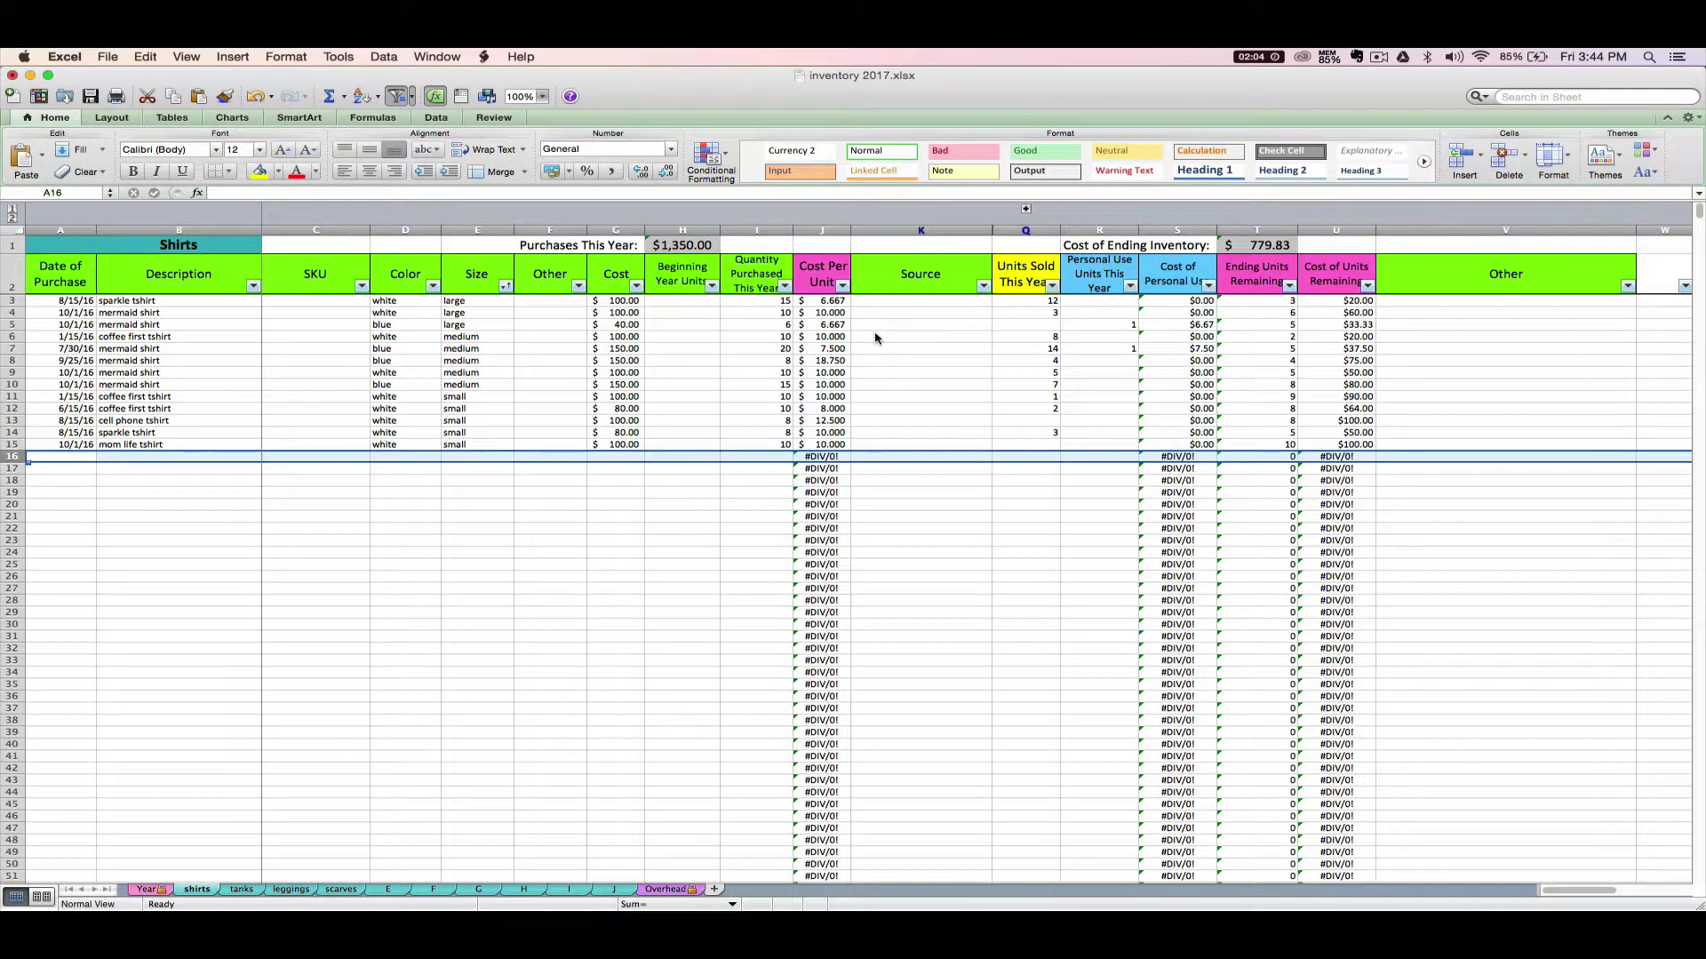
{"action": "left_click", "coordinate": [876, 337]}
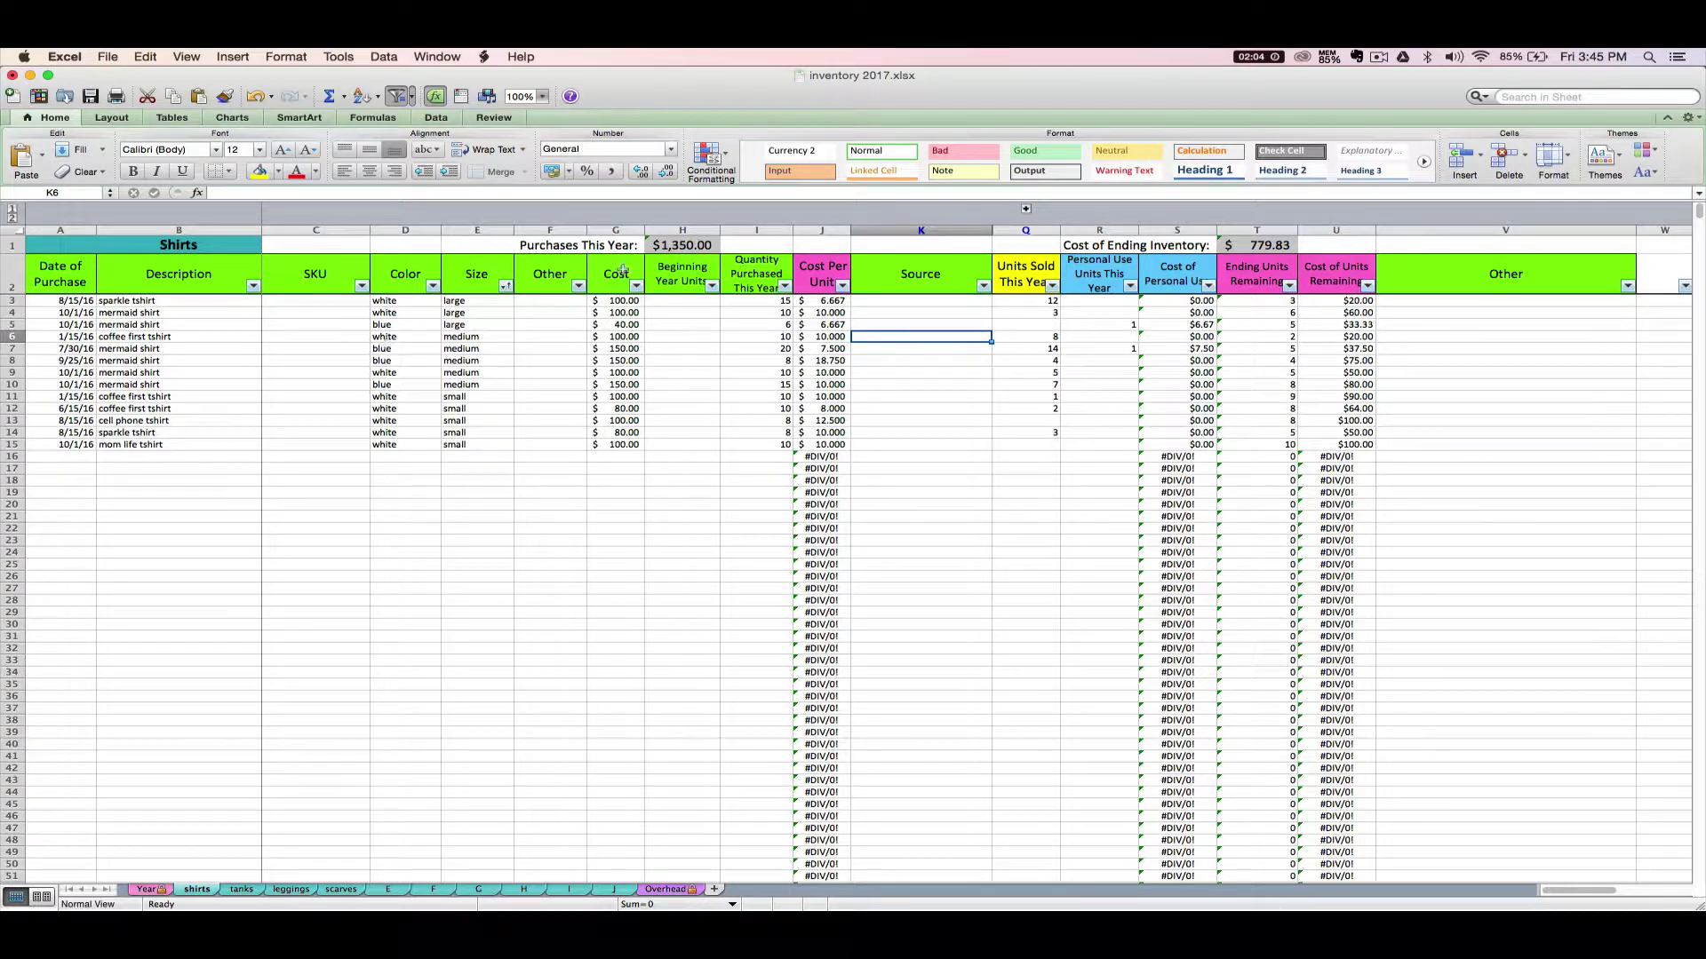
Select the shirts sheet's Cost Per Unit cells J3 through J15
{"action": "left_click_drag", "start_coordinate": [838, 303], "coordinate": [832, 445]}
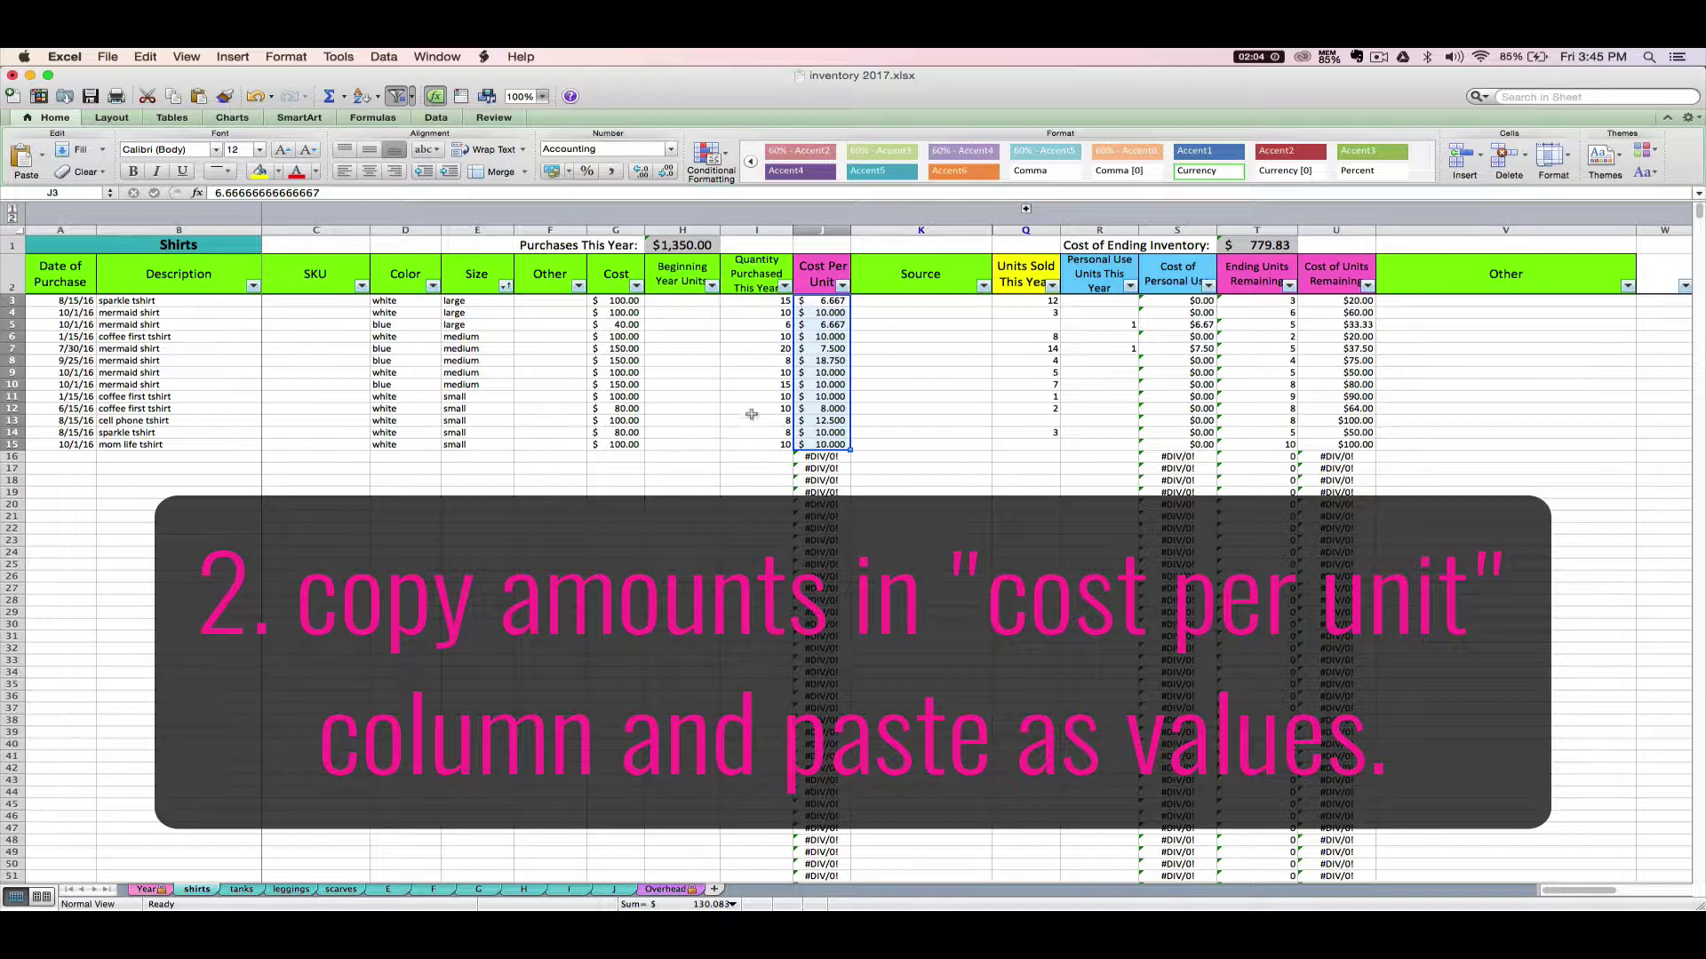
{"action": "left_click_drag", "start_coordinate": [824, 303], "coordinate": [833, 446]}
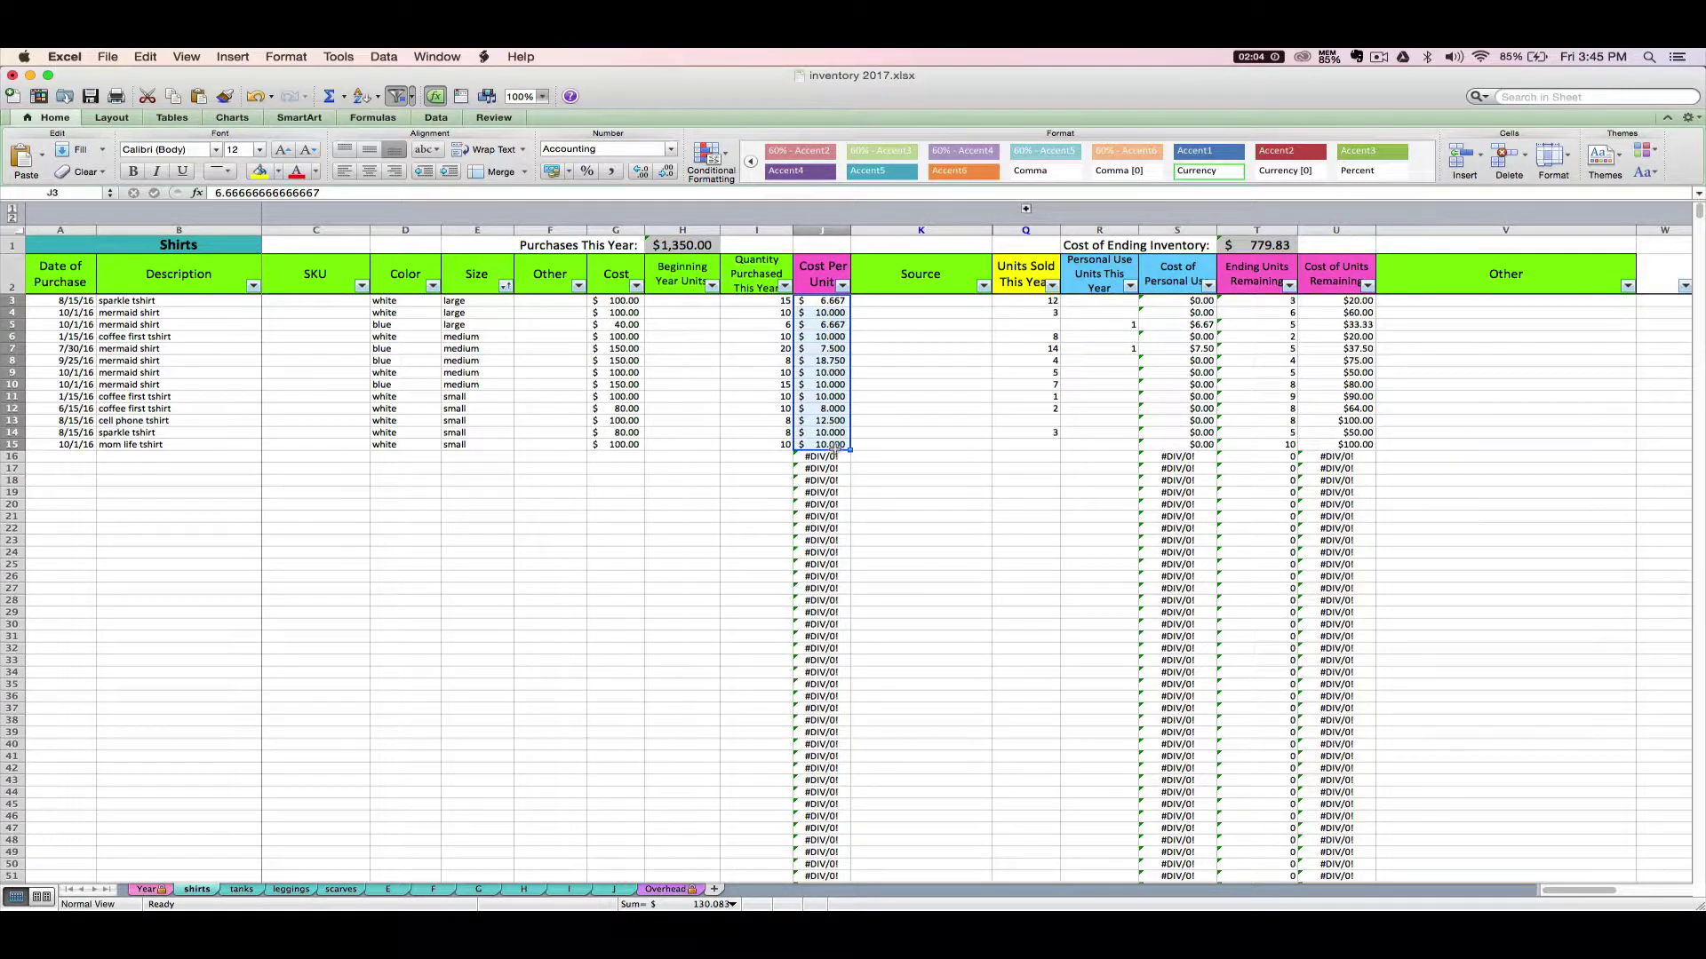
Copy J3:J15 and paste it back onto itself as values only with Paste Special
{"action": "right_click", "coordinate": [824, 343]}
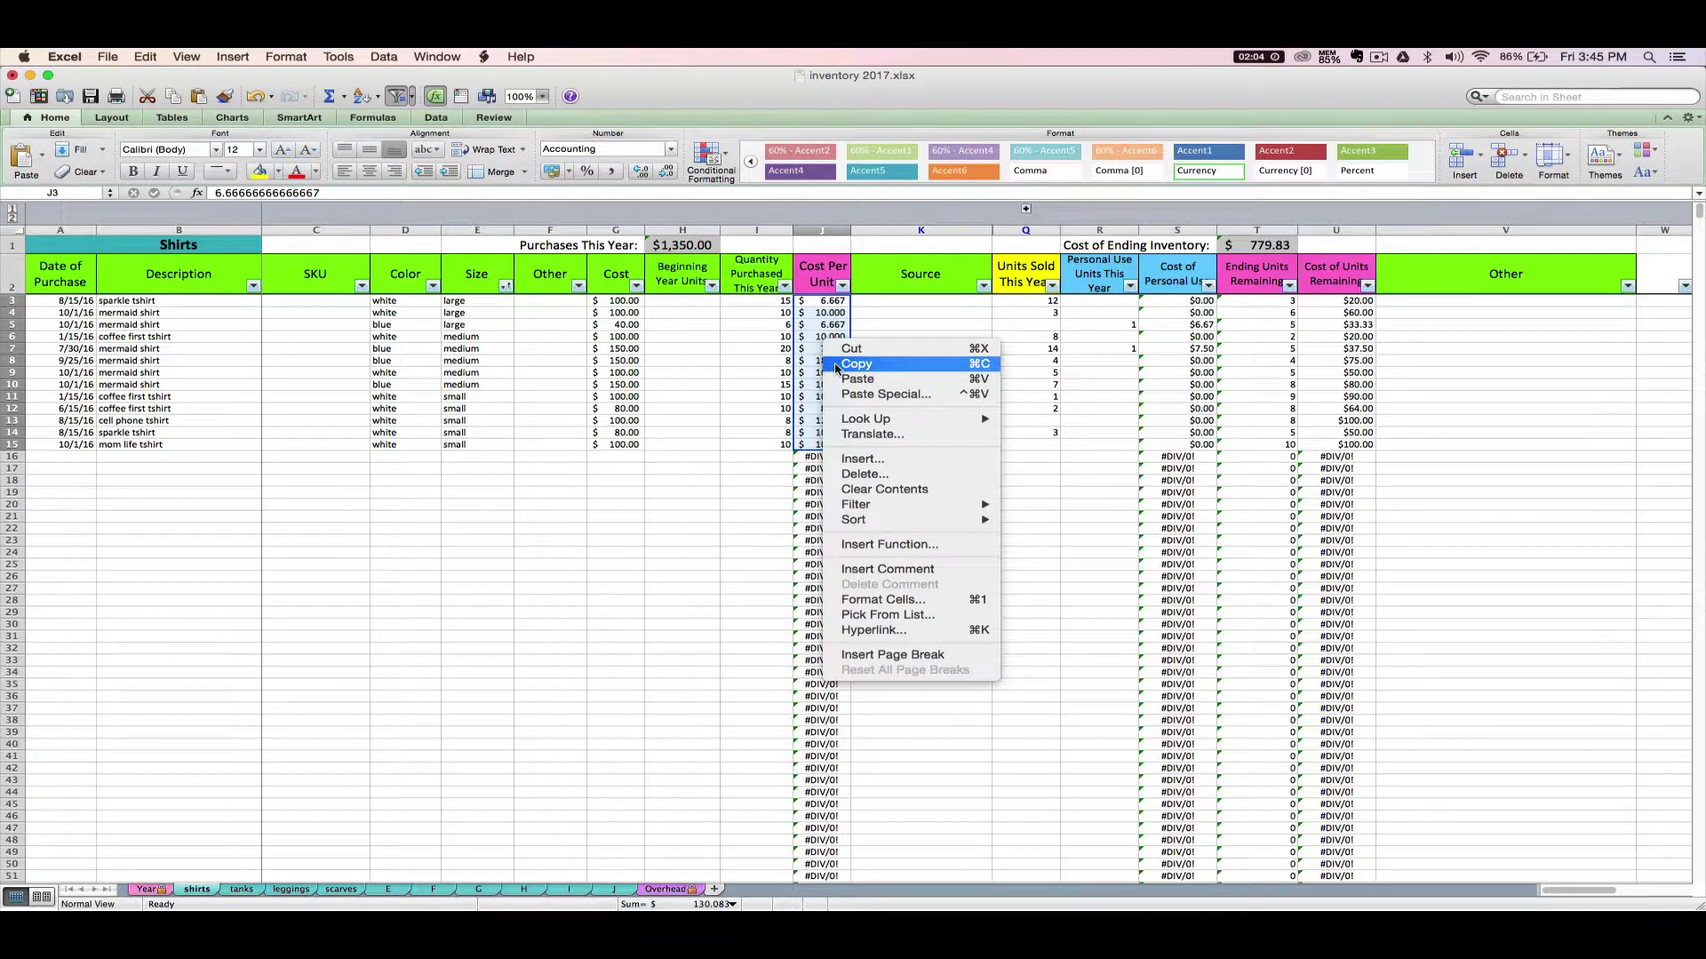
{"action": "left_click", "coordinate": [145, 56]}
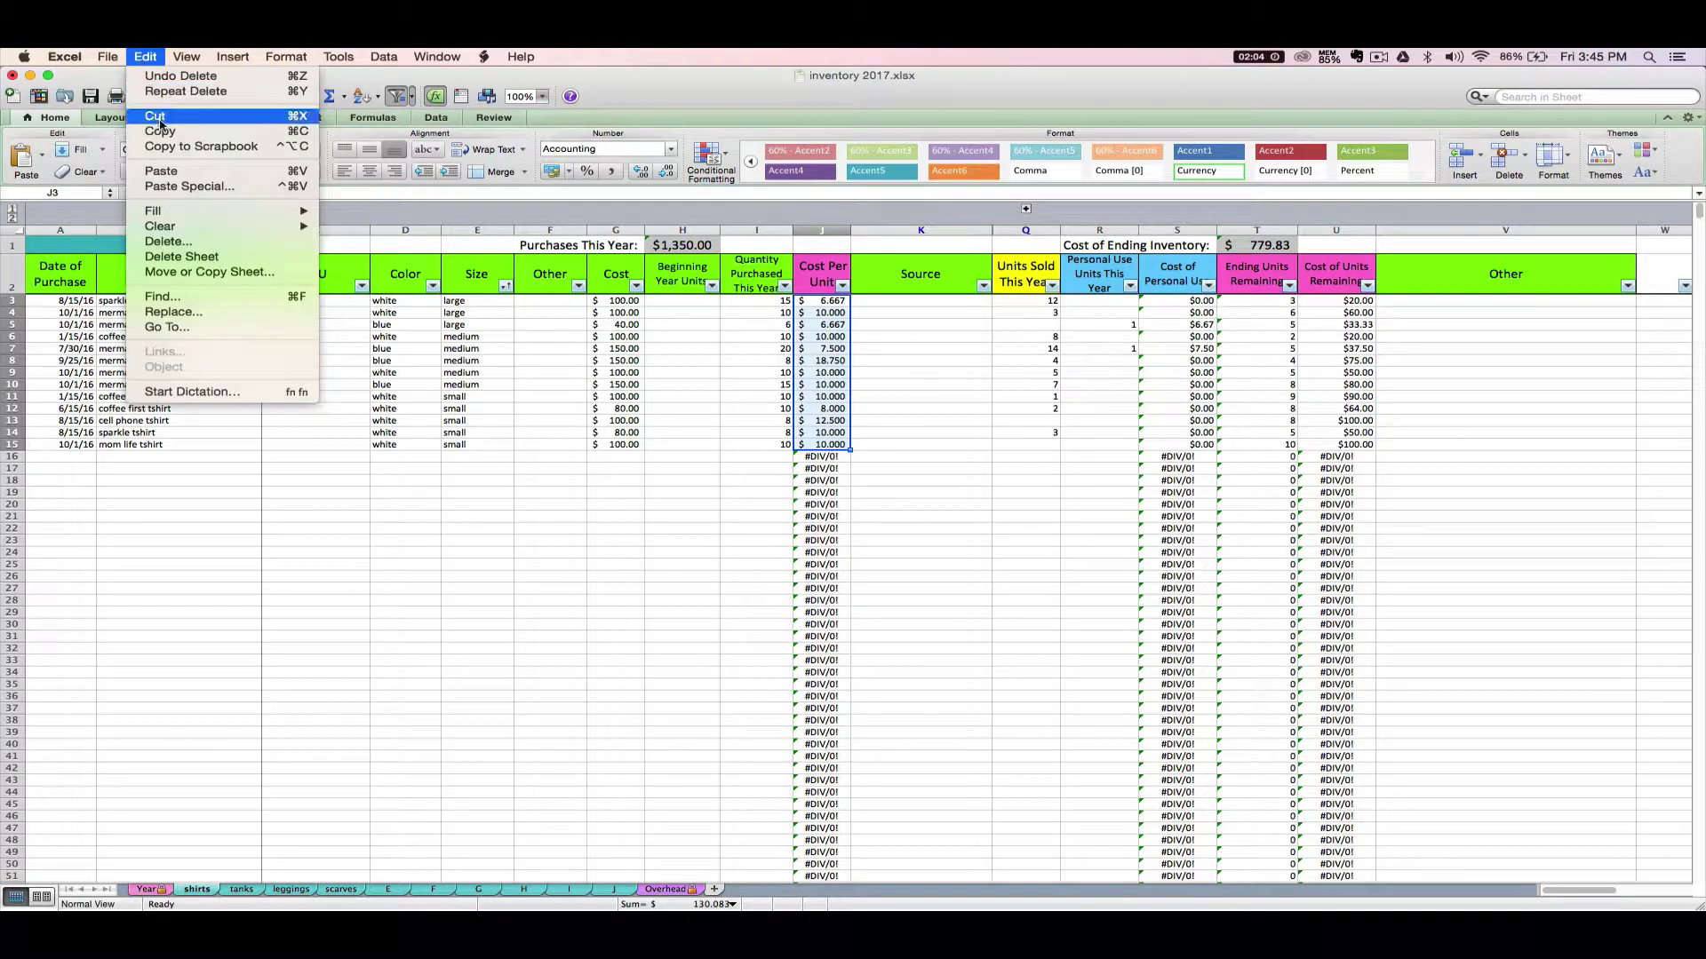
{"action": "left_click", "coordinate": [161, 131]}
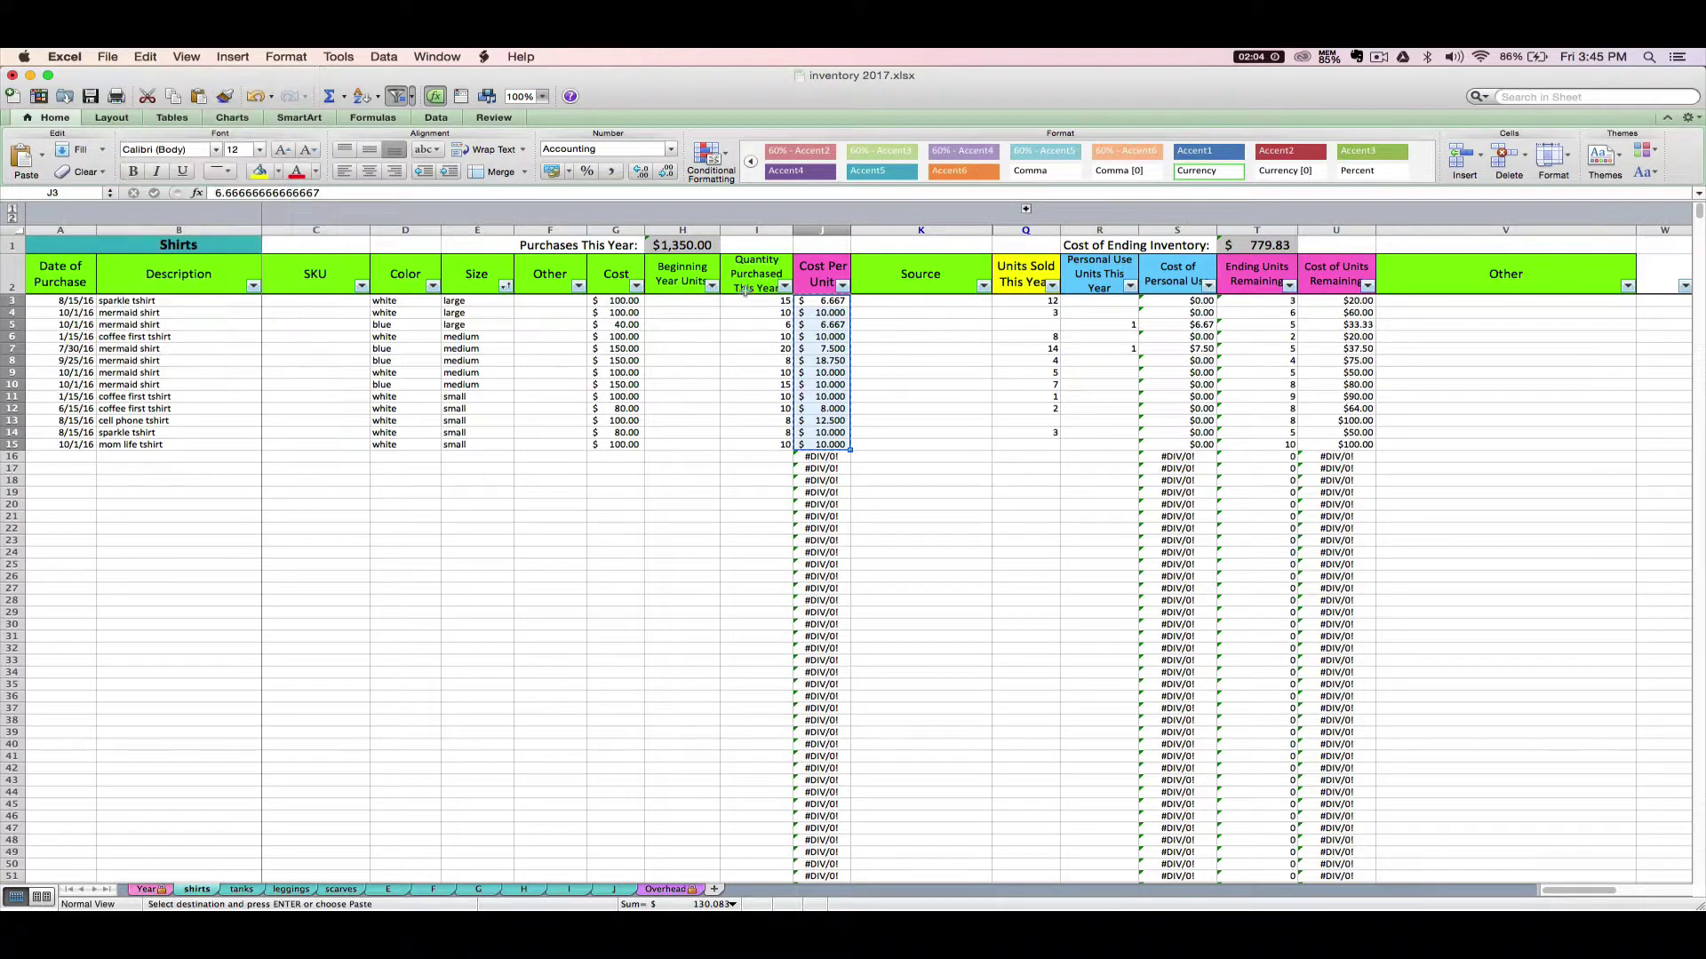
{"action": "right_click", "coordinate": [814, 343]}
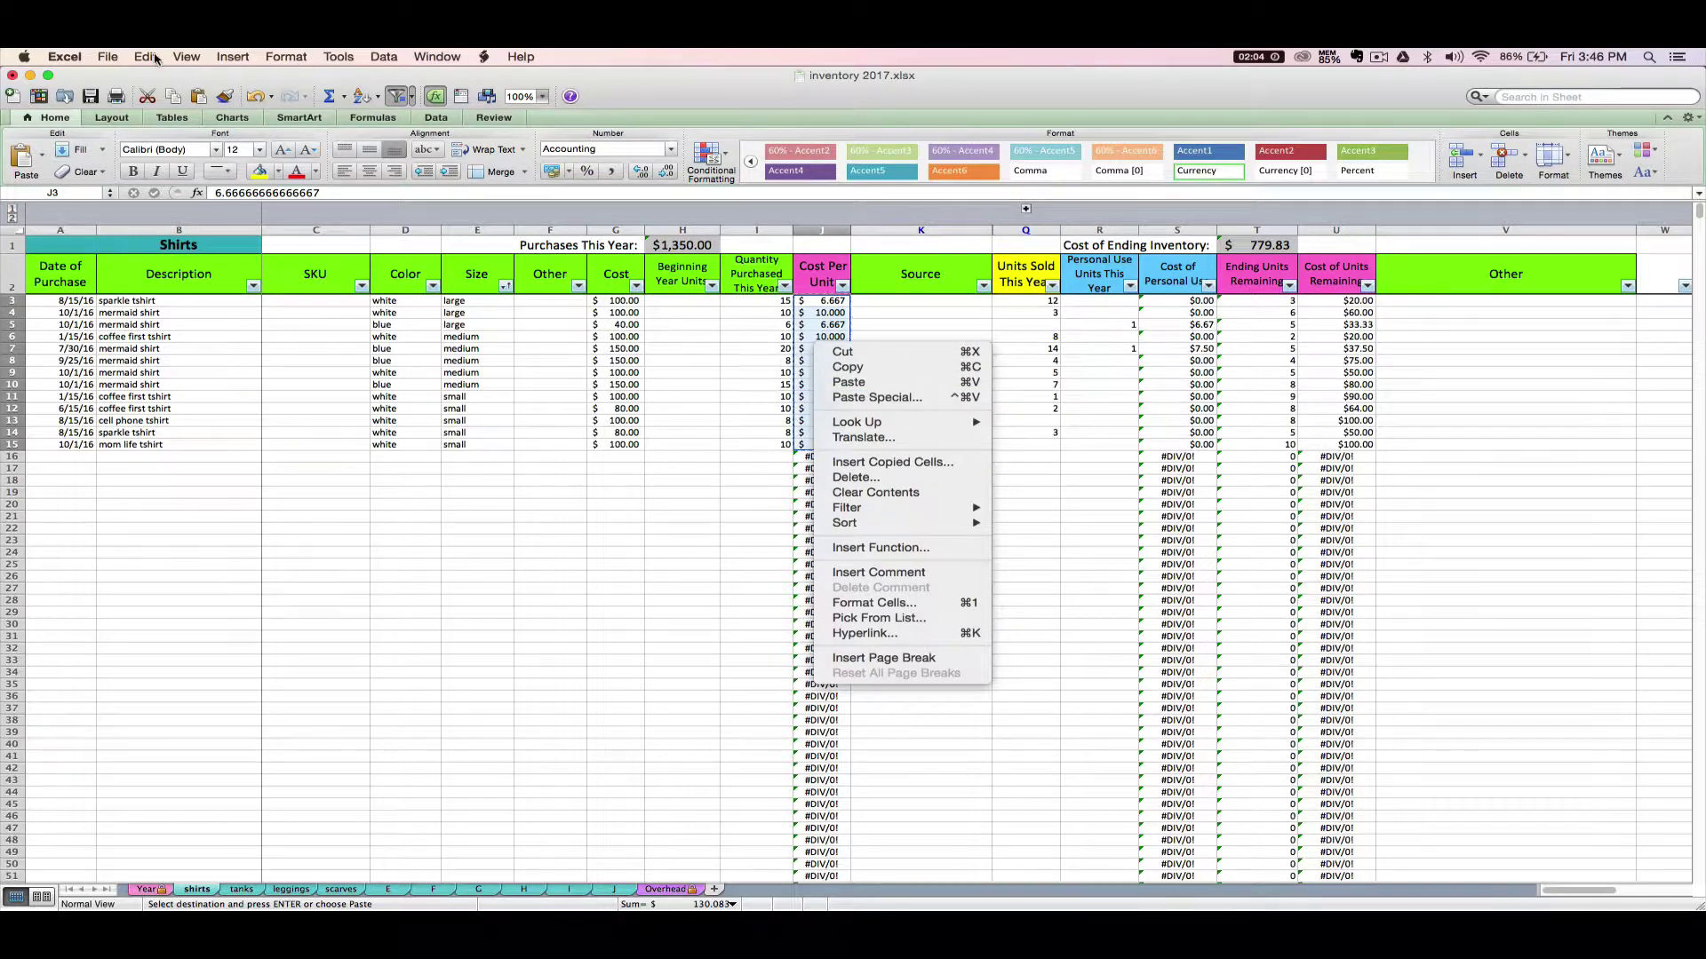
{"action": "left_click", "coordinate": [156, 62]}
{"action": "left_click", "coordinate": [157, 62]}
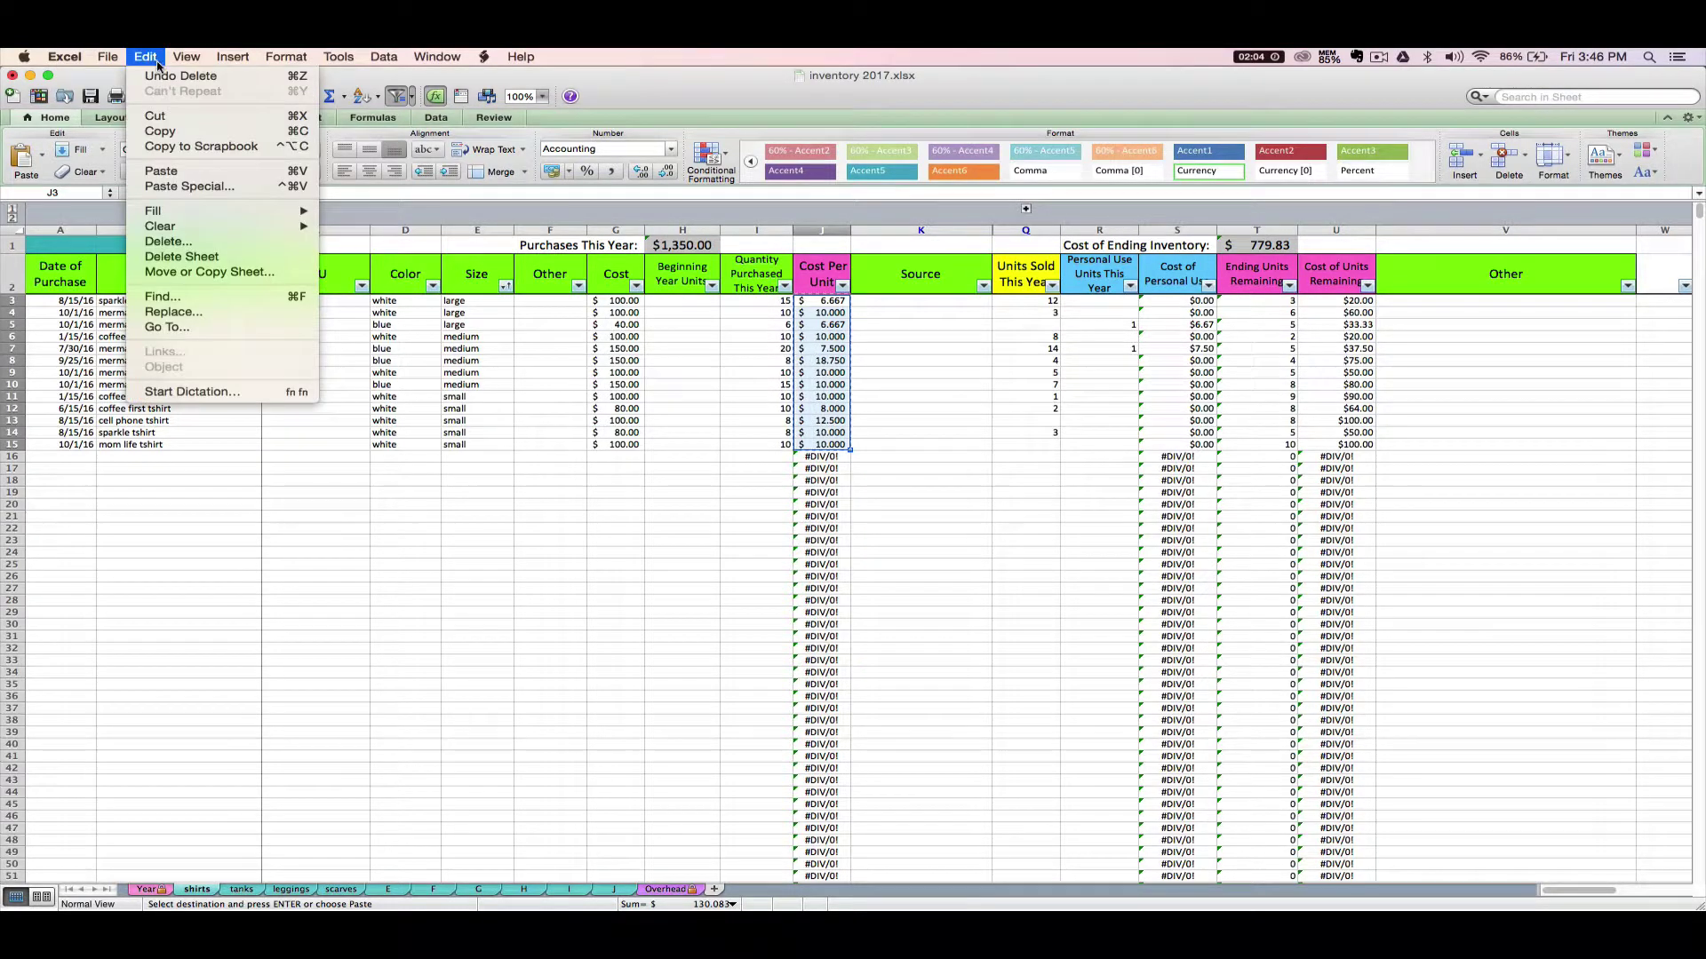
{"action": "left_click", "coordinate": [189, 186]}
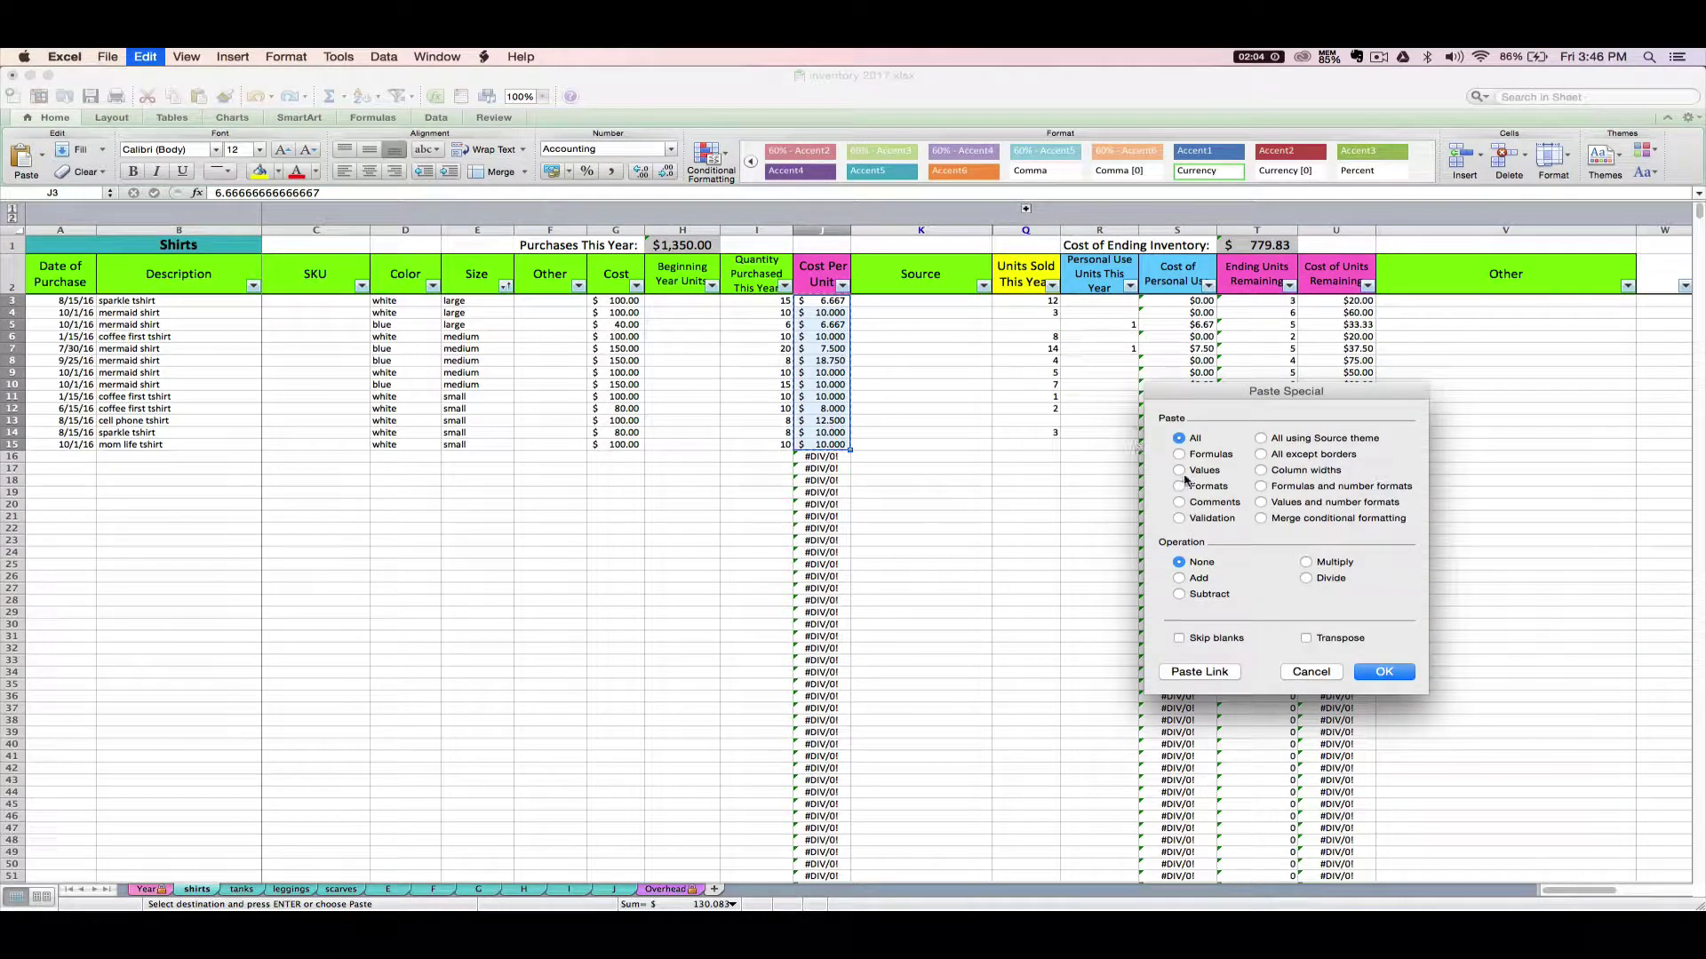
{"action": "left_click", "coordinate": [1179, 471]}
{"action": "left_click", "coordinate": [1384, 673]}
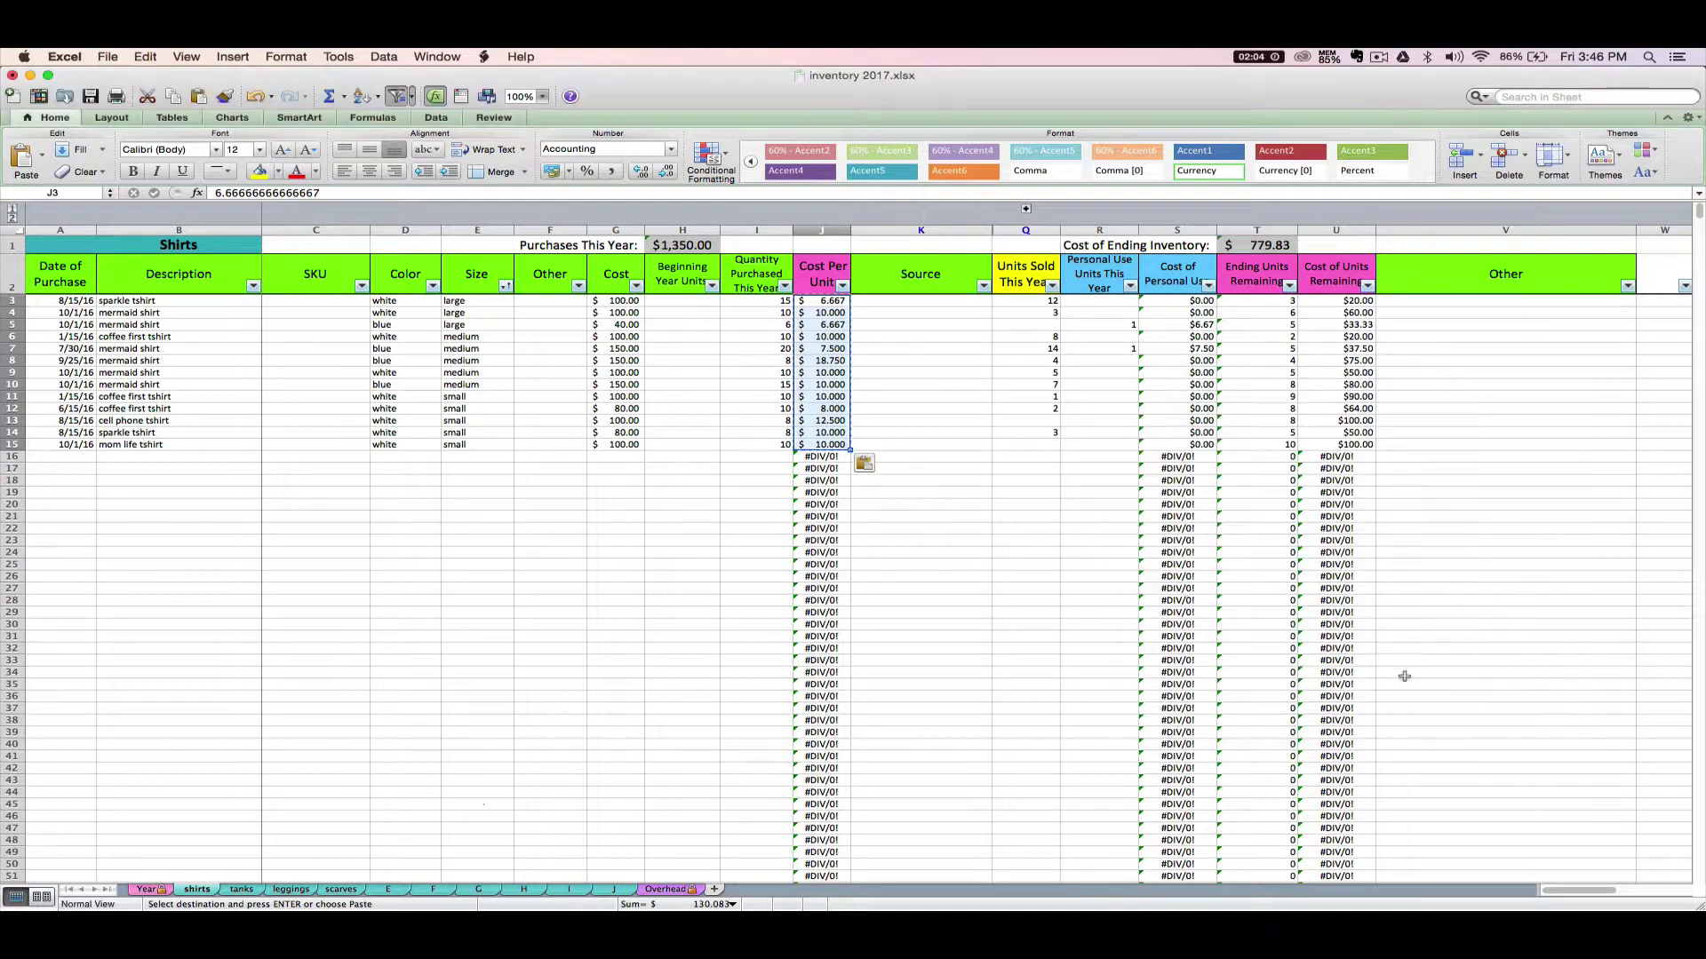
Verify that J3, J6 and J8 now hold plain values while J17 keeps its formula
{"action": "left_click", "coordinate": [811, 337]}
{"action": "left_click", "coordinate": [811, 313]}
{"action": "left_click", "coordinate": [811, 300]}
{"action": "left_click", "coordinate": [819, 324]}
{"action": "left_click", "coordinate": [824, 360]}
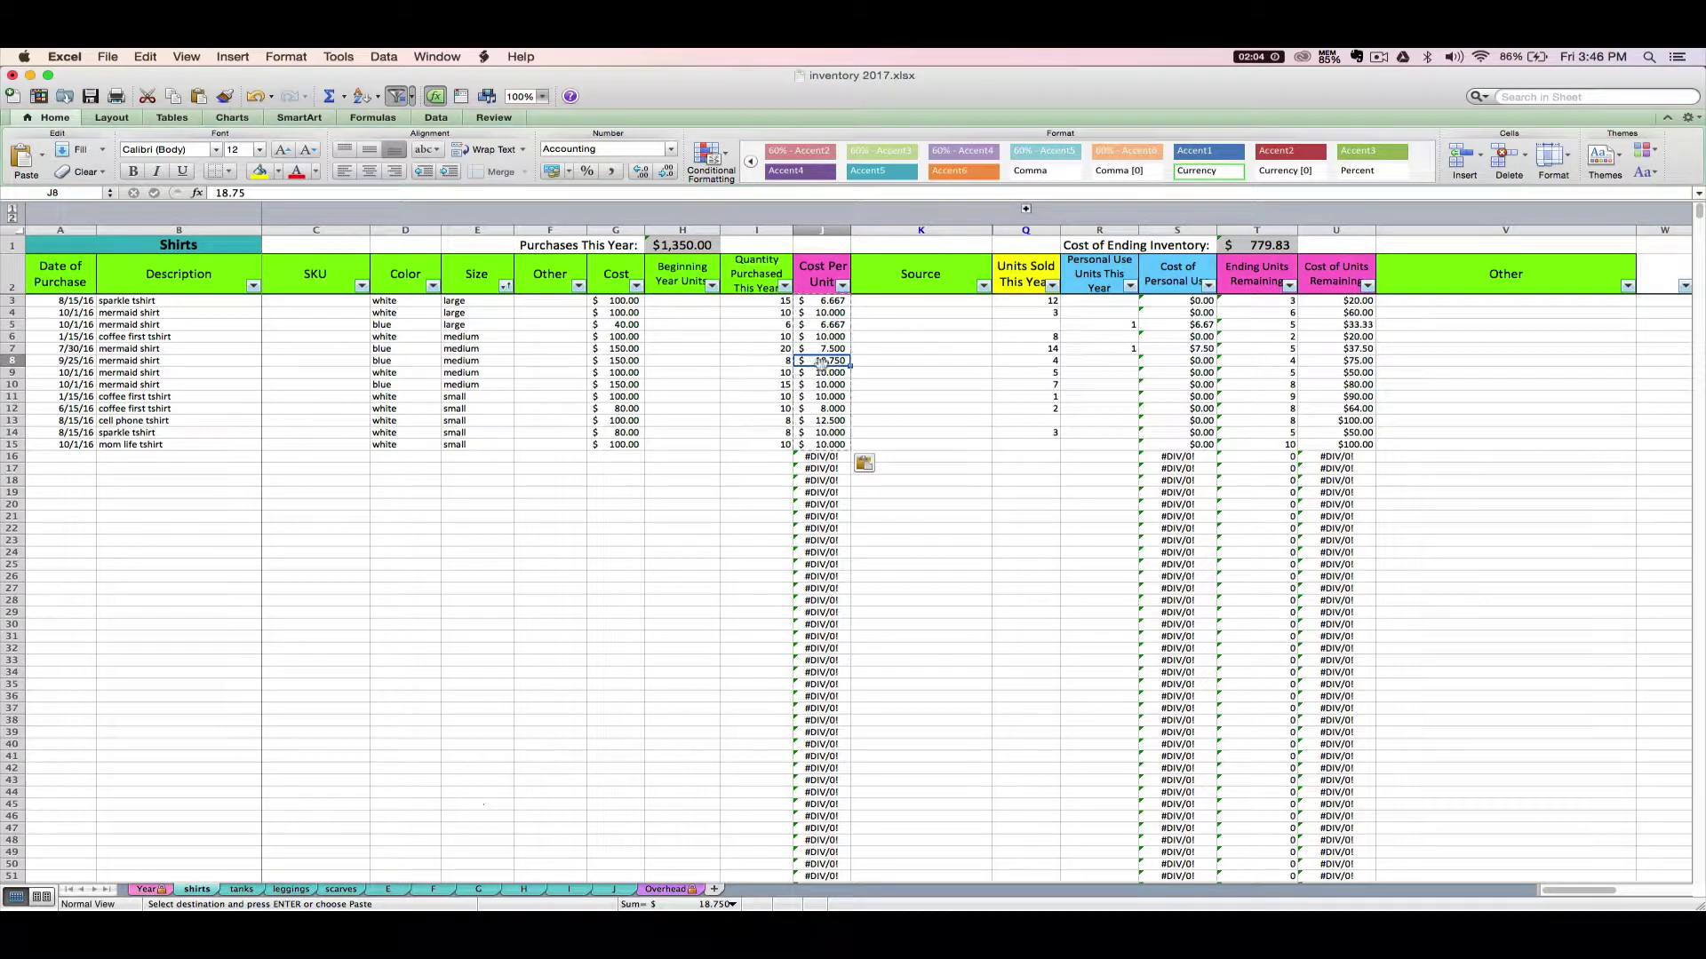
{"action": "left_click", "coordinate": [817, 469]}
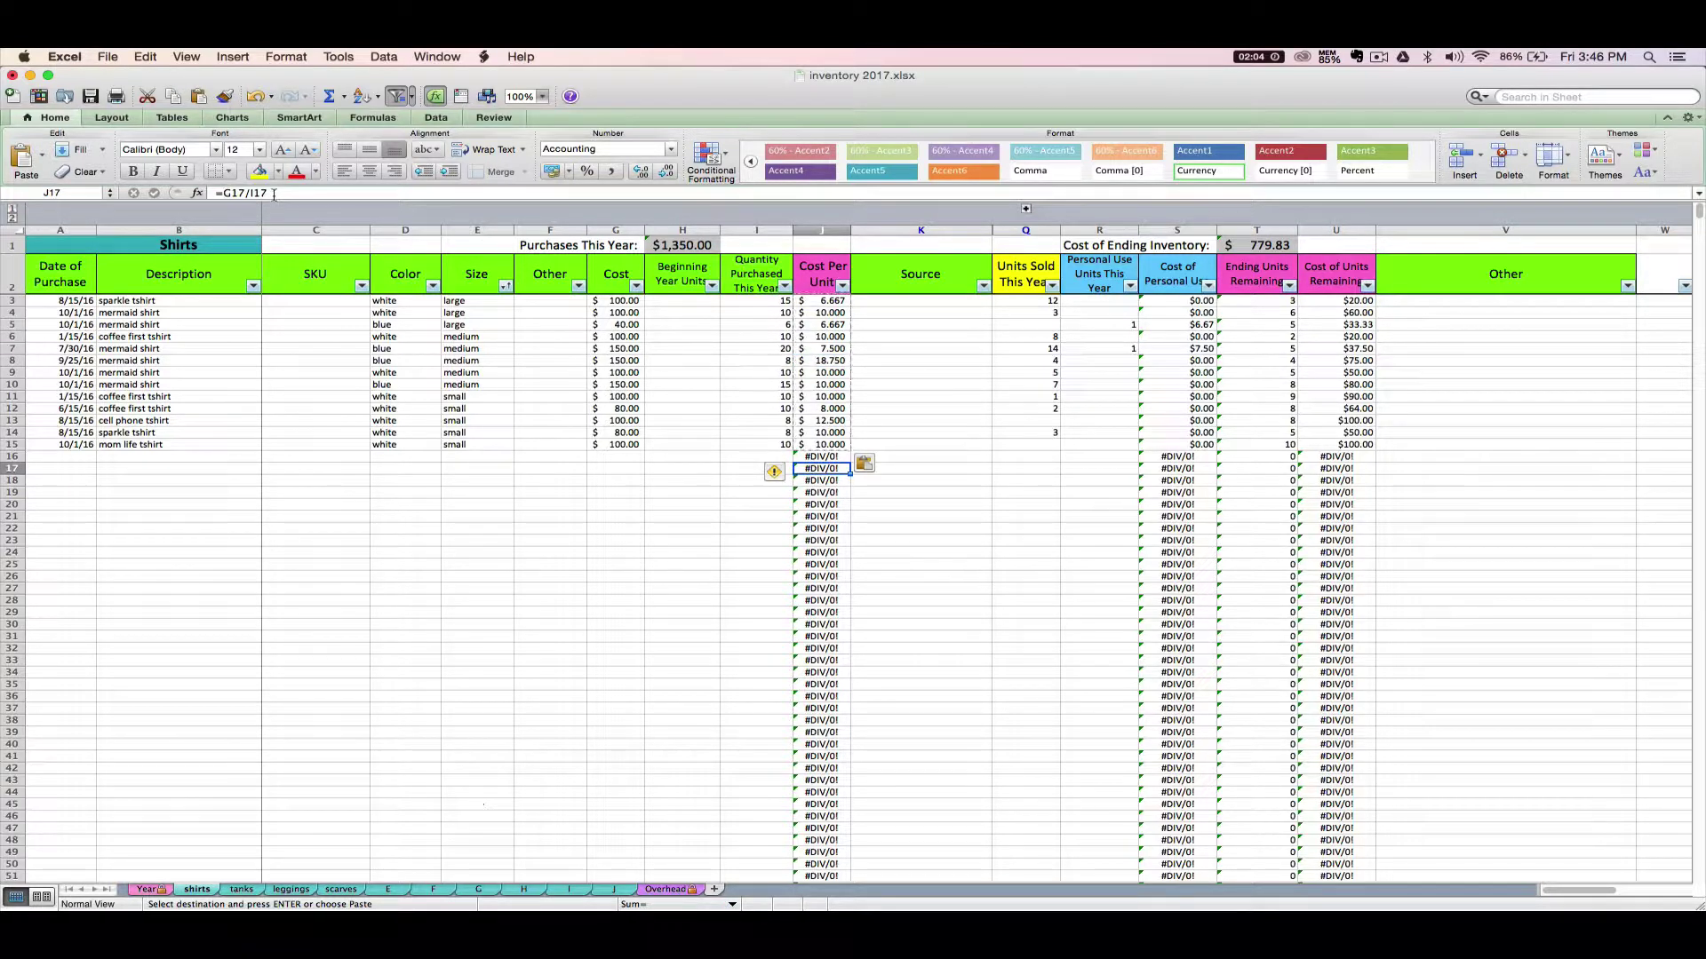
{"action": "left_click", "coordinate": [844, 339]}
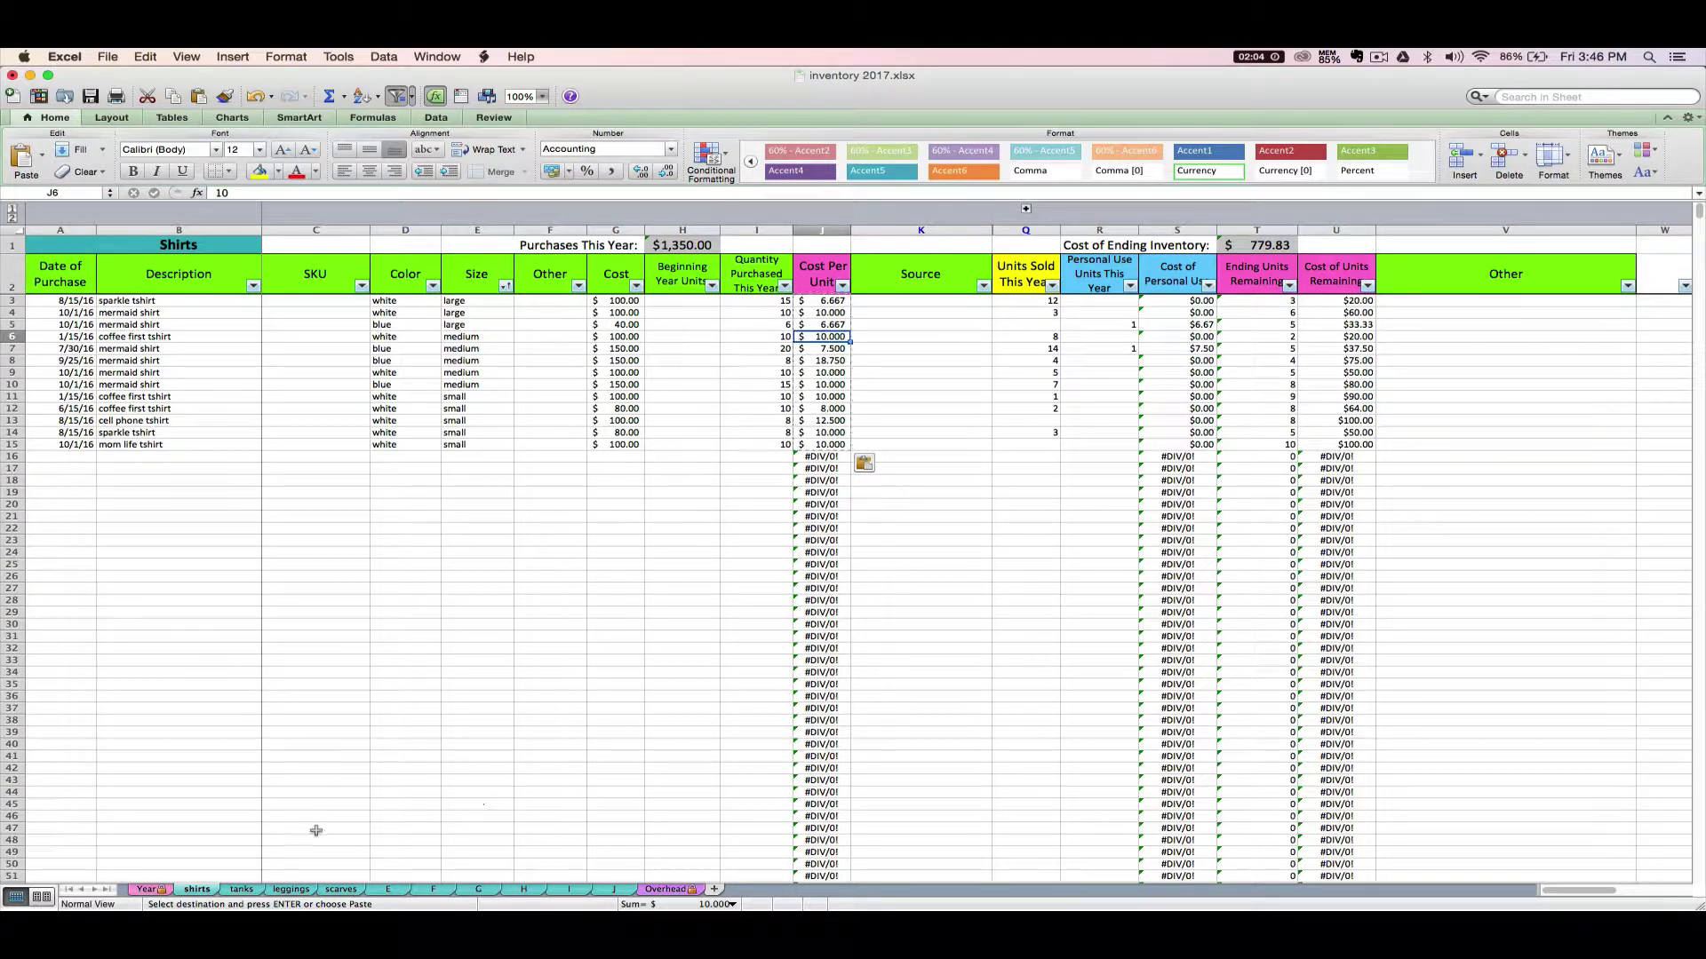
On the tanks sheet, convert the Cost Per Unit cell J3 to a fixed value
{"action": "left_click", "coordinate": [241, 890]}
{"action": "left_click", "coordinate": [816, 302]}
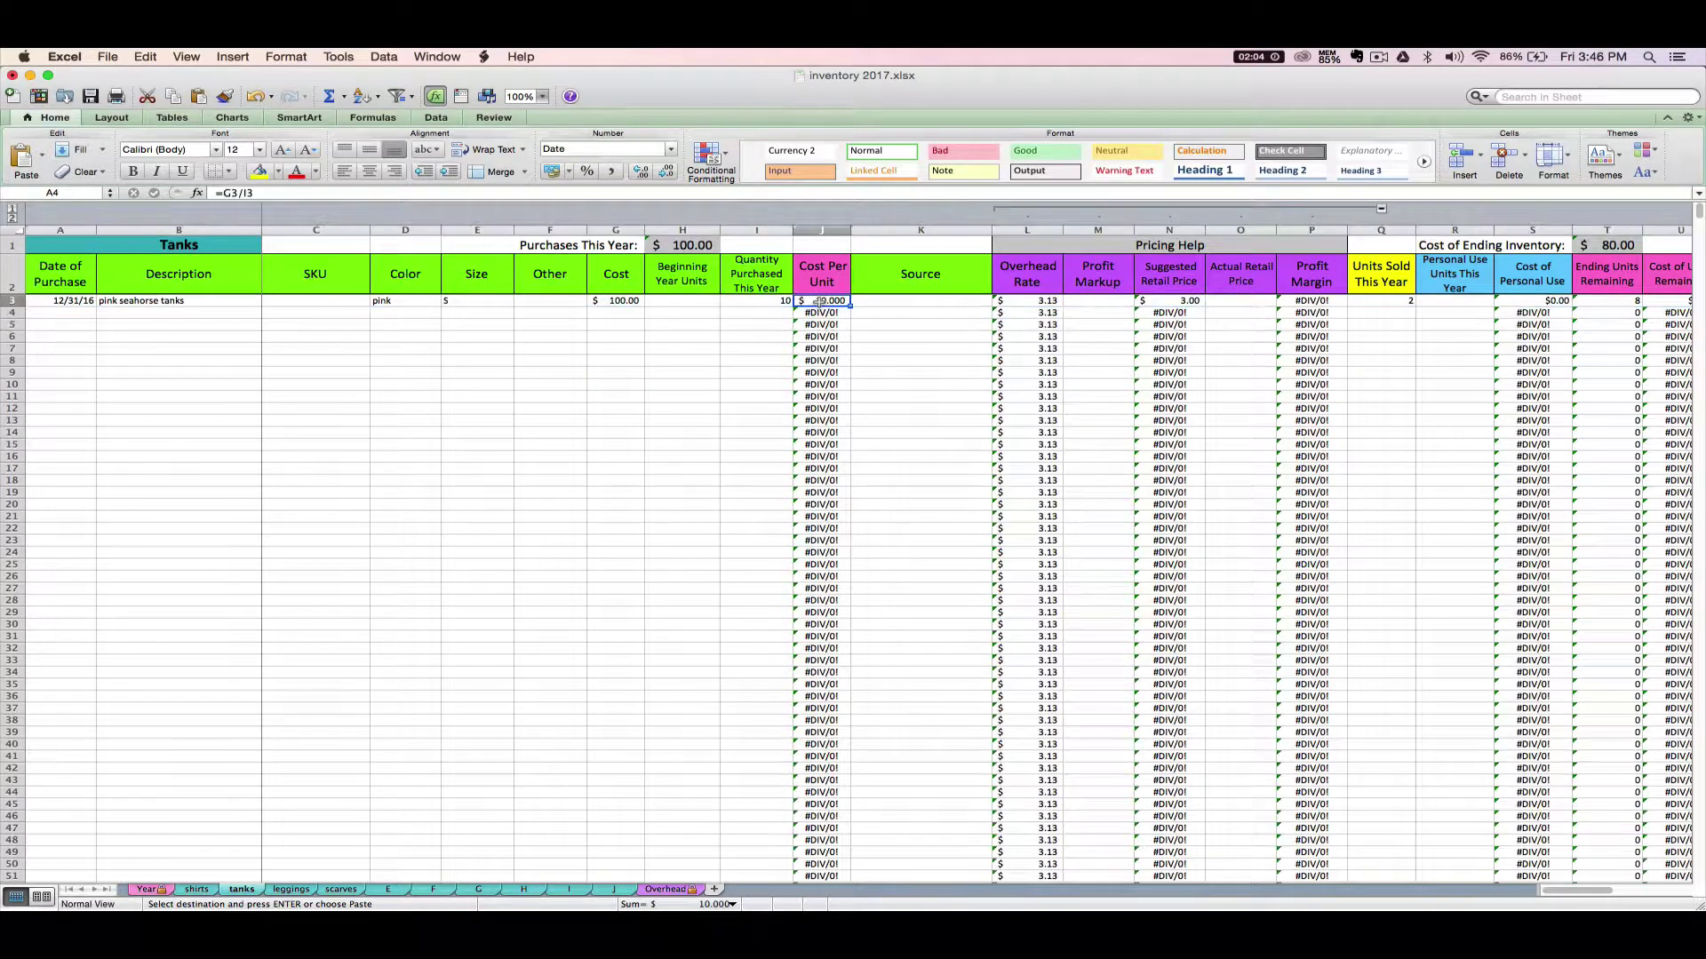
{"action": "right_click", "coordinate": [815, 302]}
{"action": "left_click", "coordinate": [825, 318]}
{"action": "right_click", "coordinate": [824, 302]}
{"action": "left_click", "coordinate": [848, 347]}
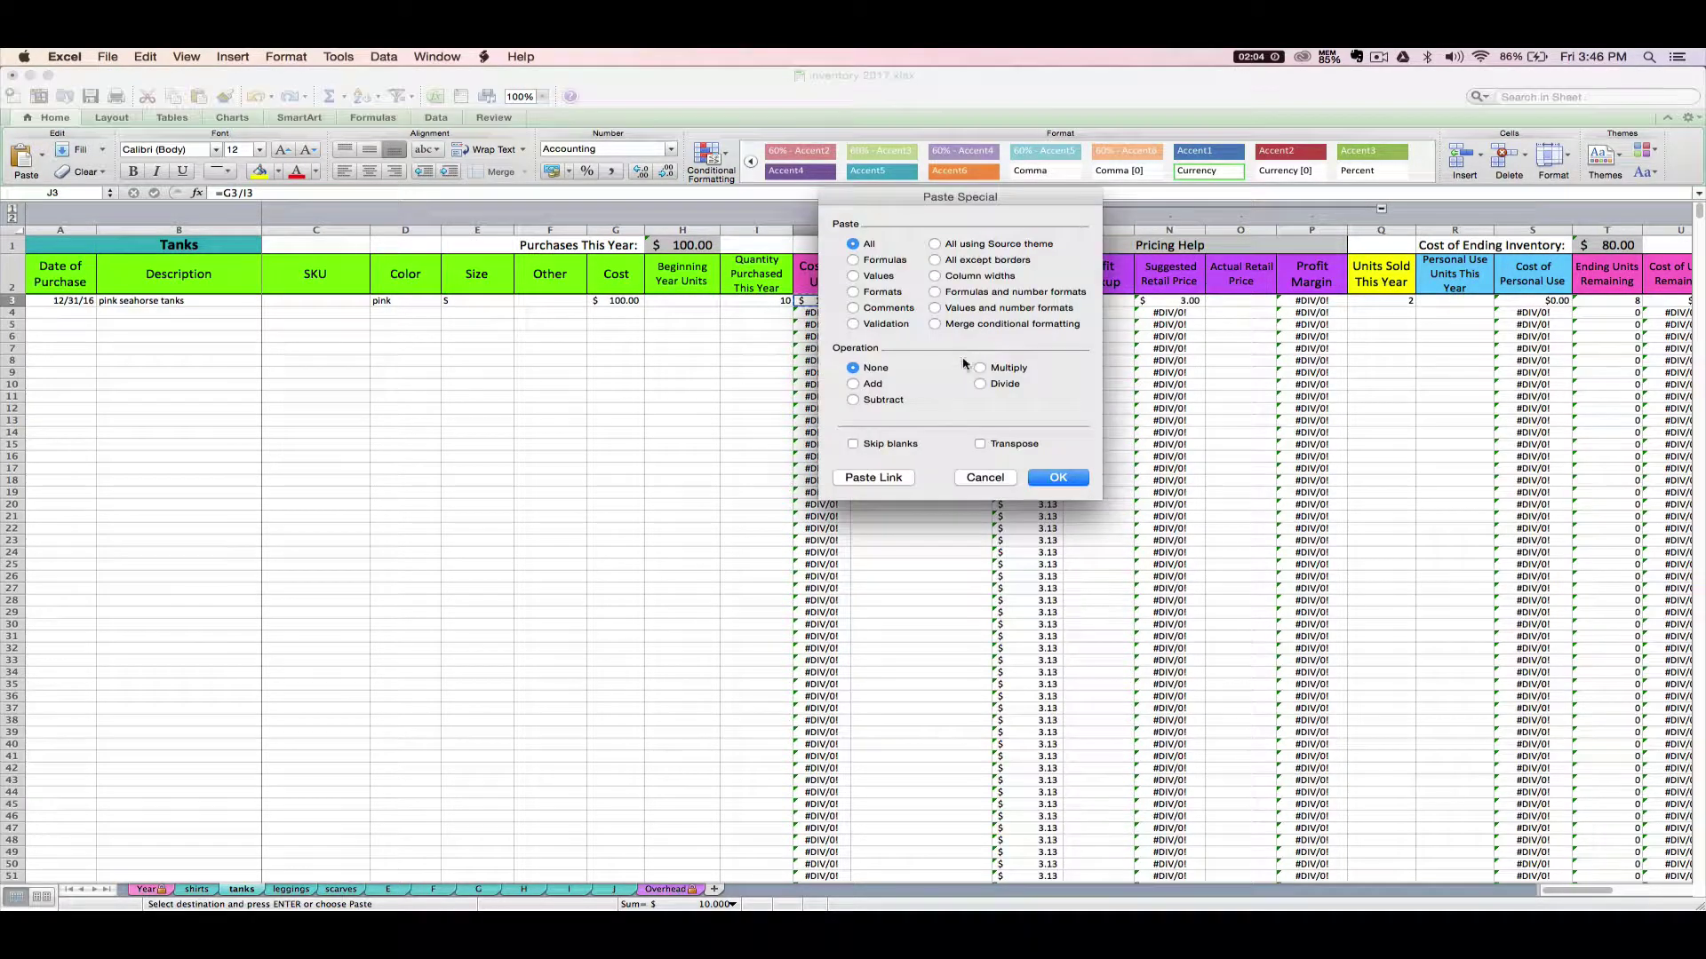
{"action": "left_click", "coordinate": [853, 276]}
{"action": "left_click", "coordinate": [1057, 478]}
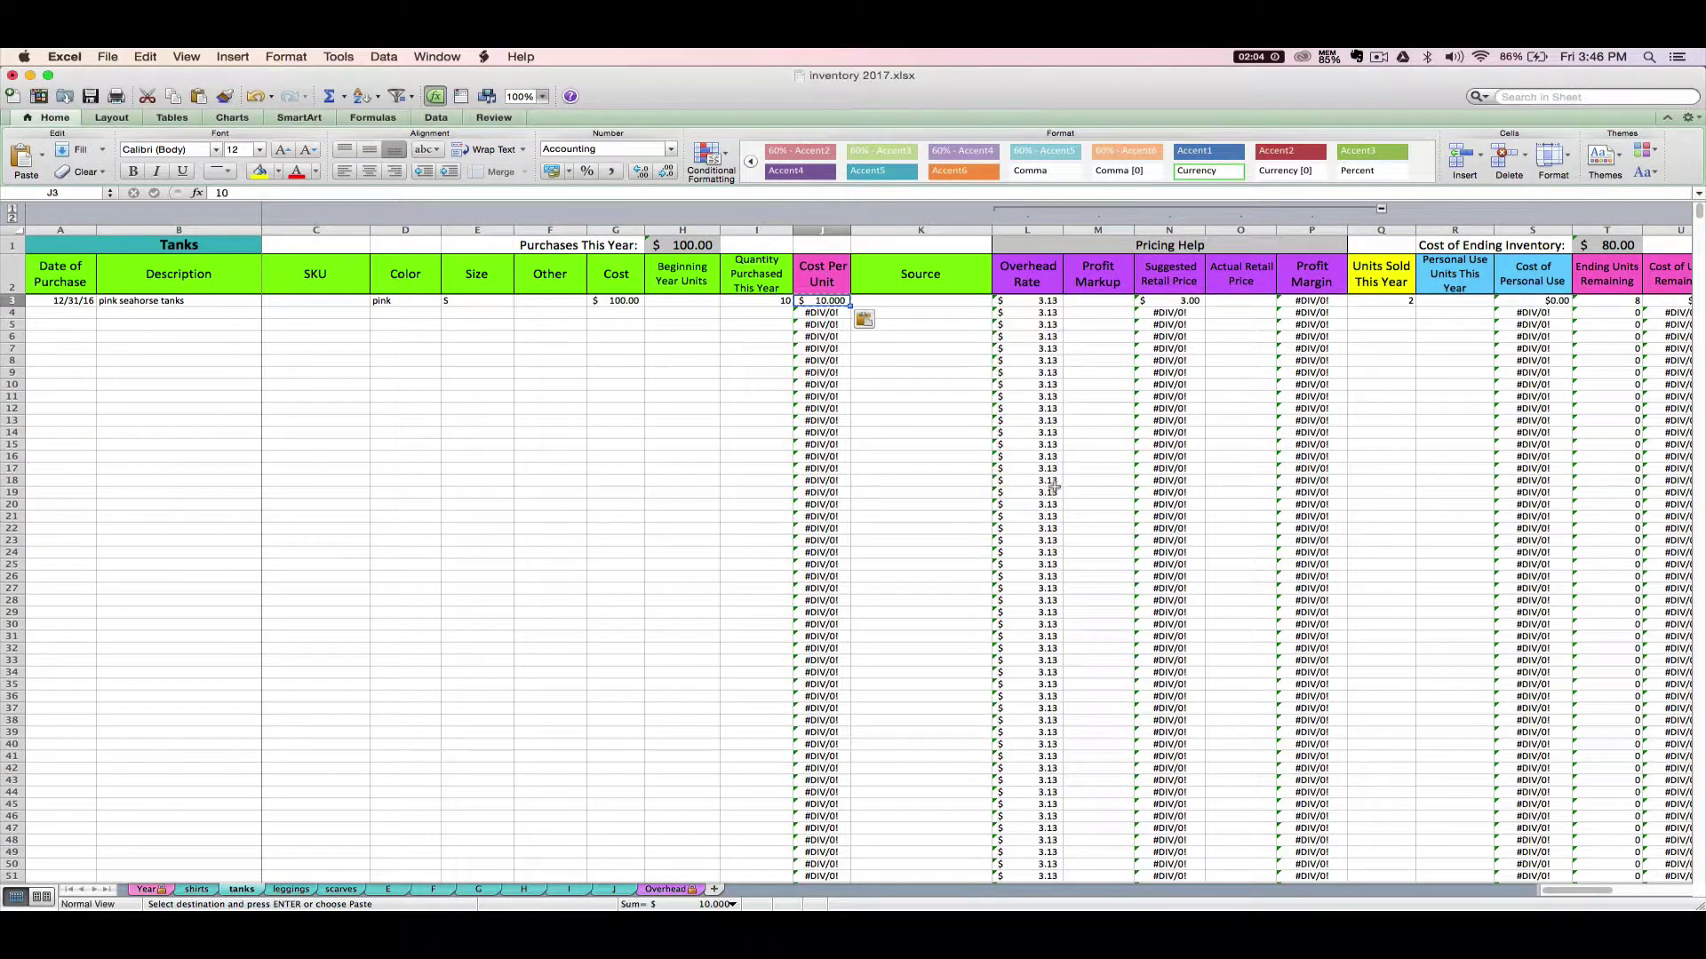
Convert the scarves sheet's Cost Per Unit cells J3:J6 to fixed values, then return to shirts
{"action": "left_click", "coordinate": [303, 890]}
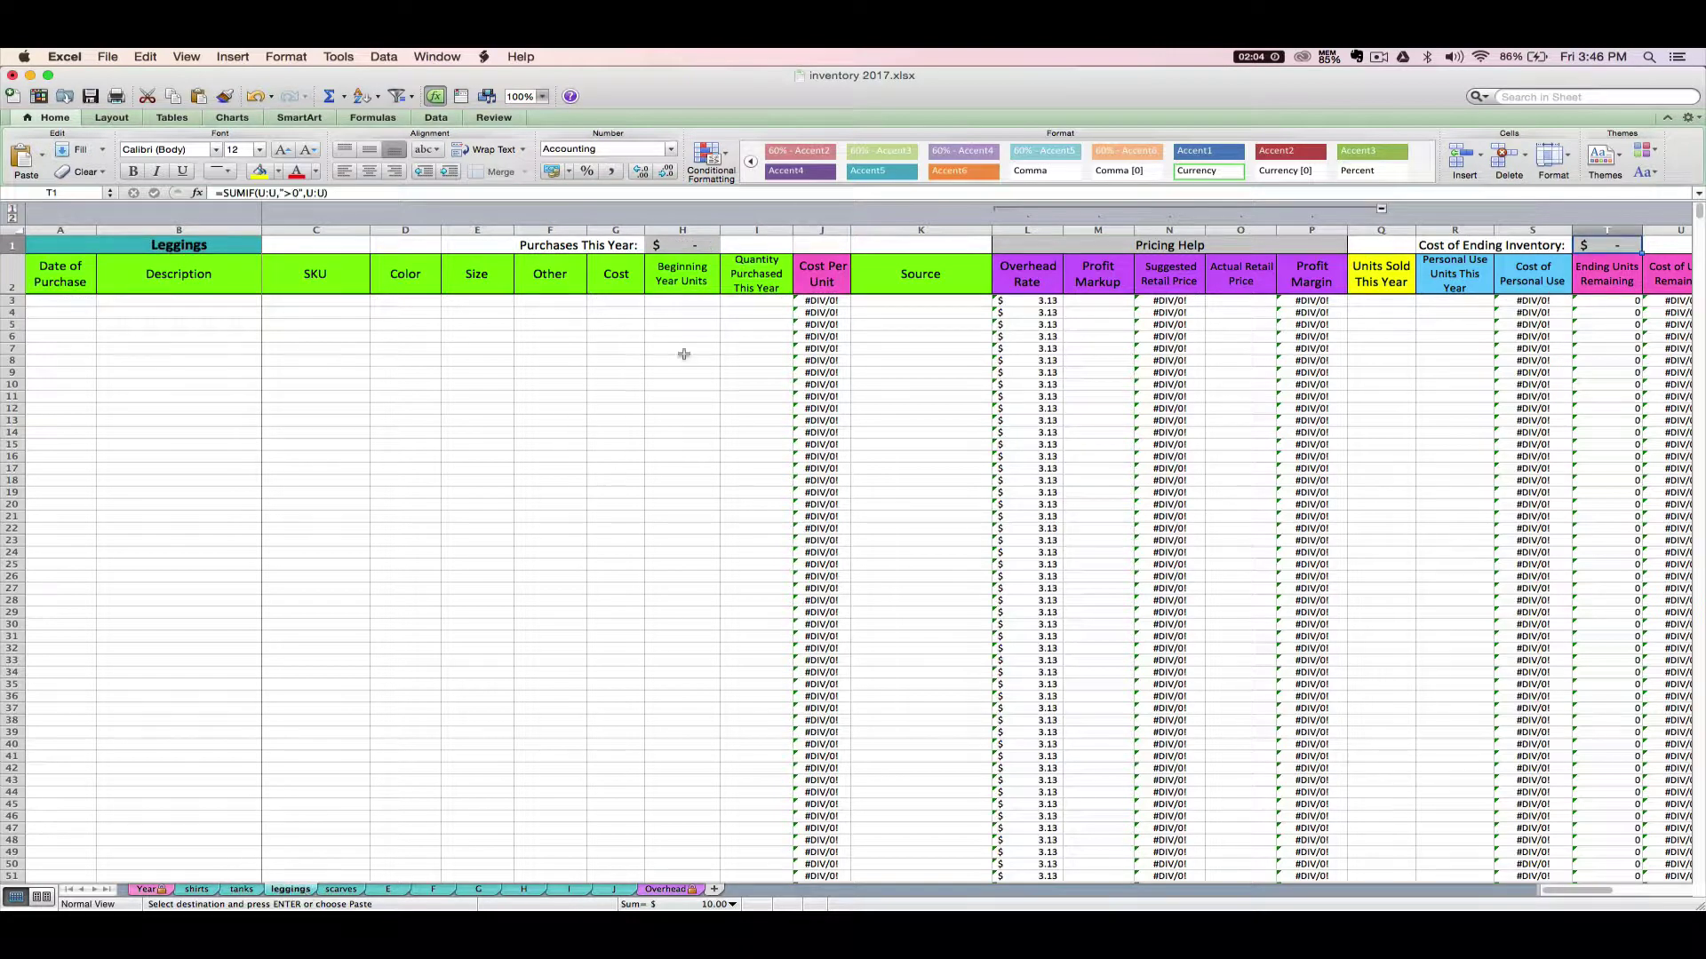
{"action": "left_click", "coordinate": [340, 890]}
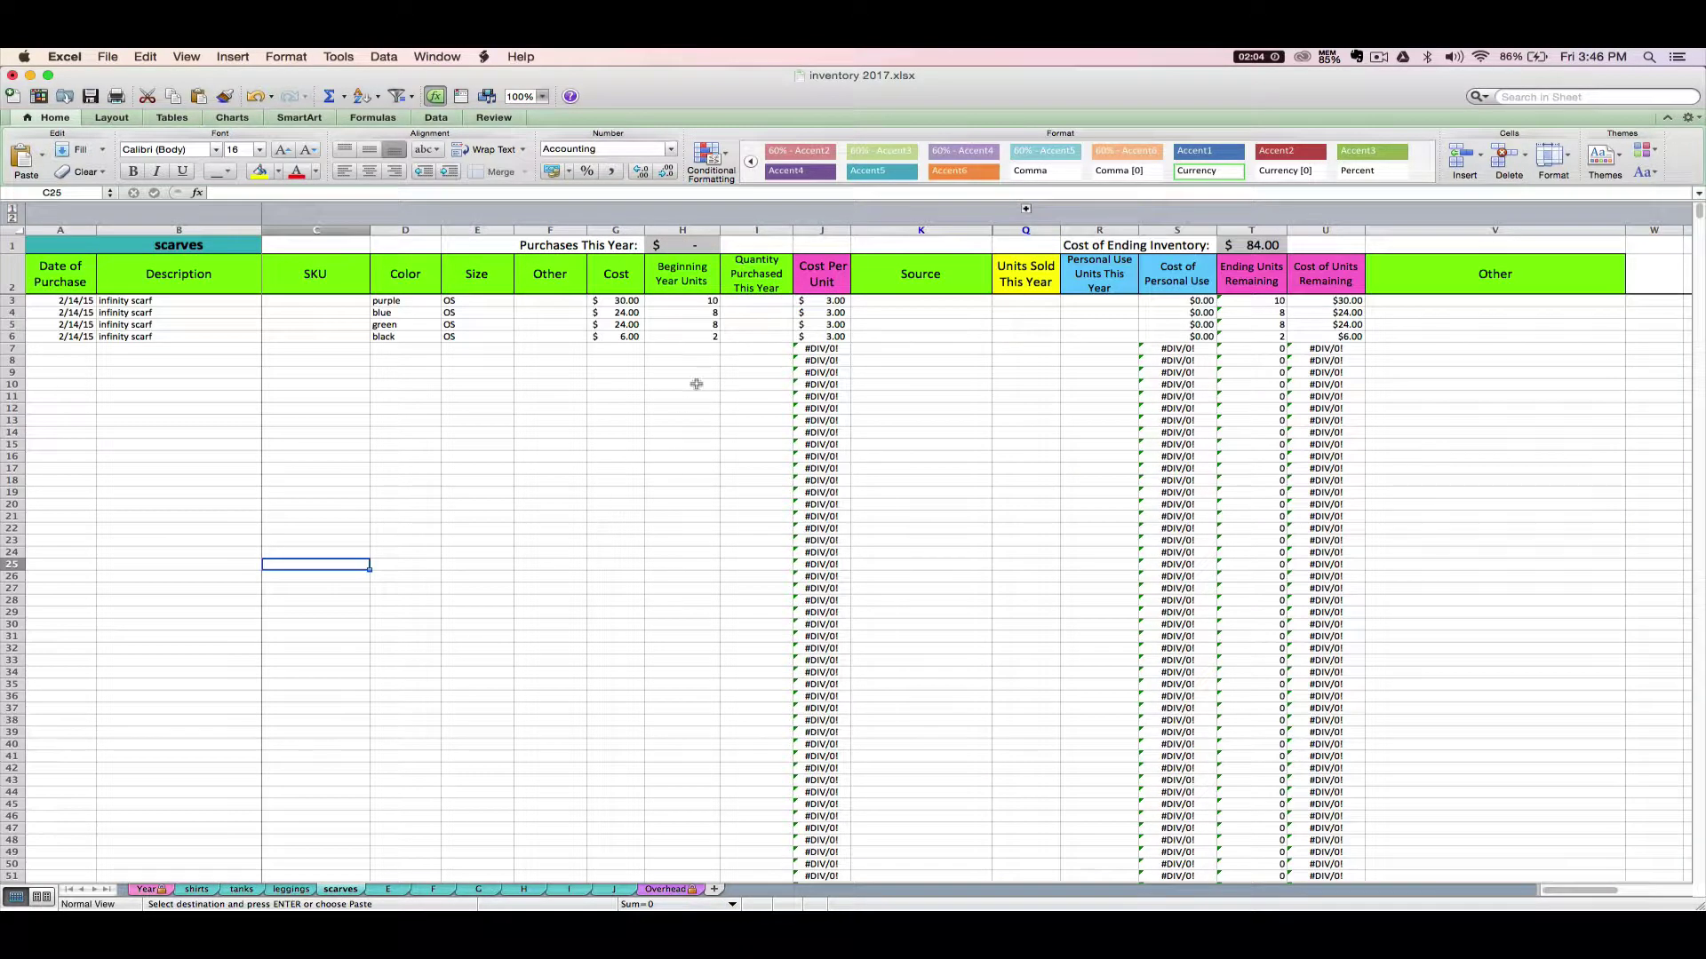
{"action": "left_click_drag", "start_coordinate": [805, 300], "coordinate": [811, 337]}
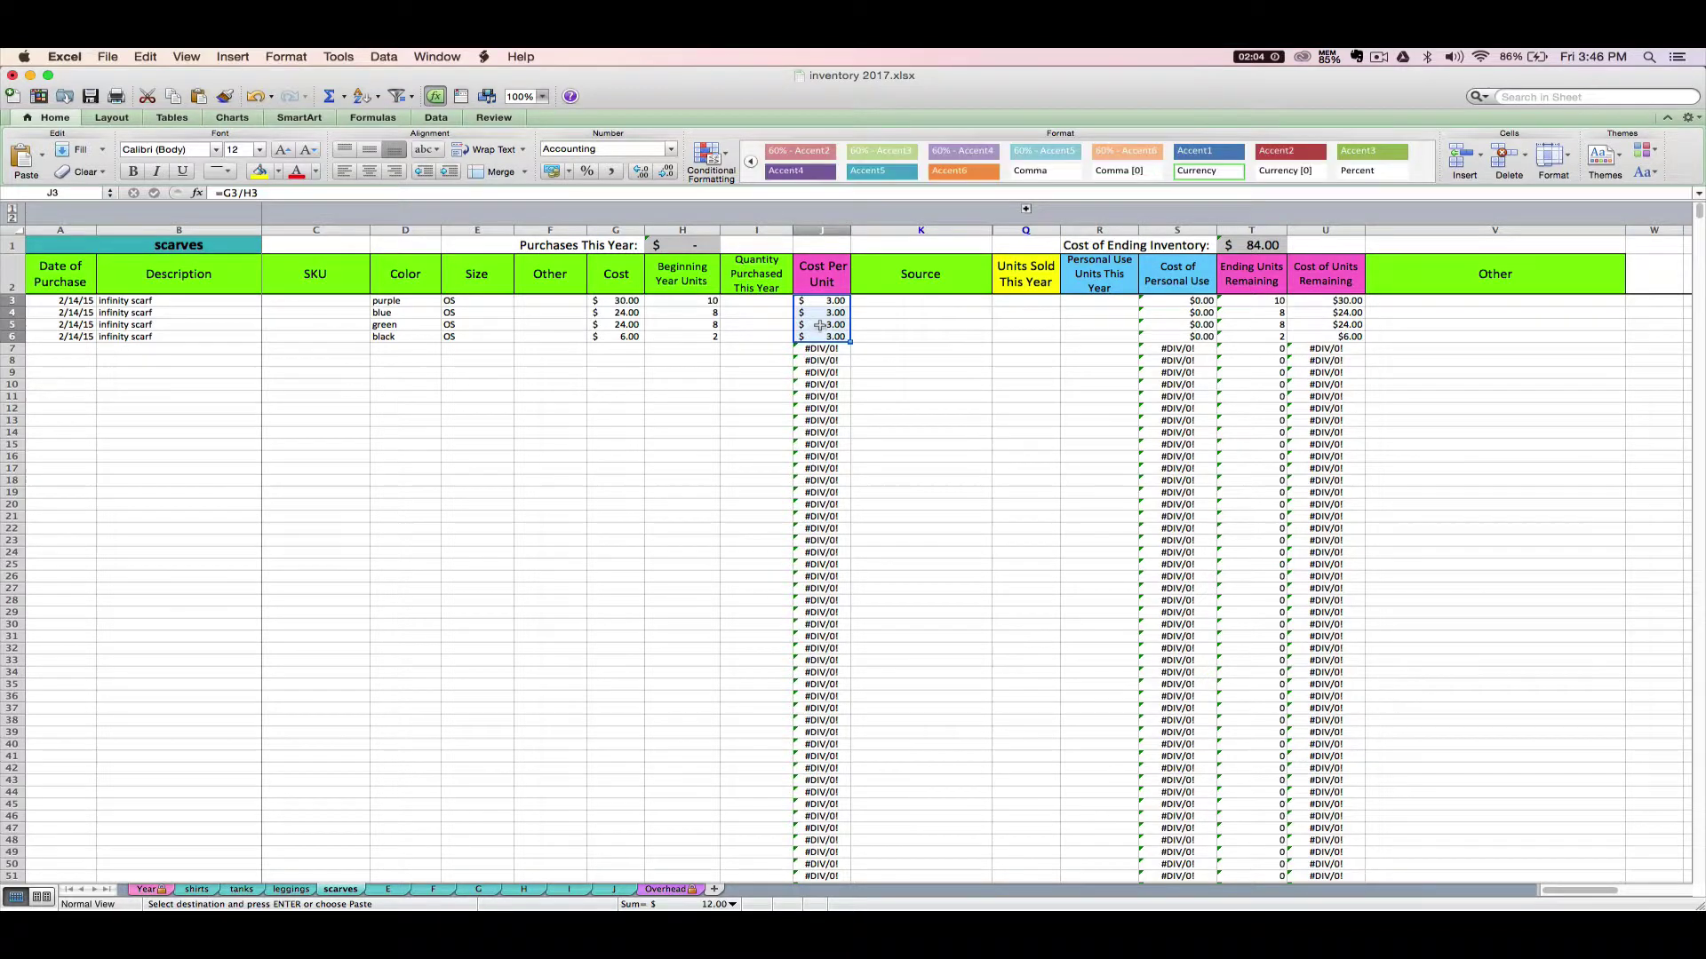
{"action": "right_click", "coordinate": [822, 327]}
{"action": "left_click", "coordinate": [842, 349]}
{"action": "right_click", "coordinate": [830, 325]}
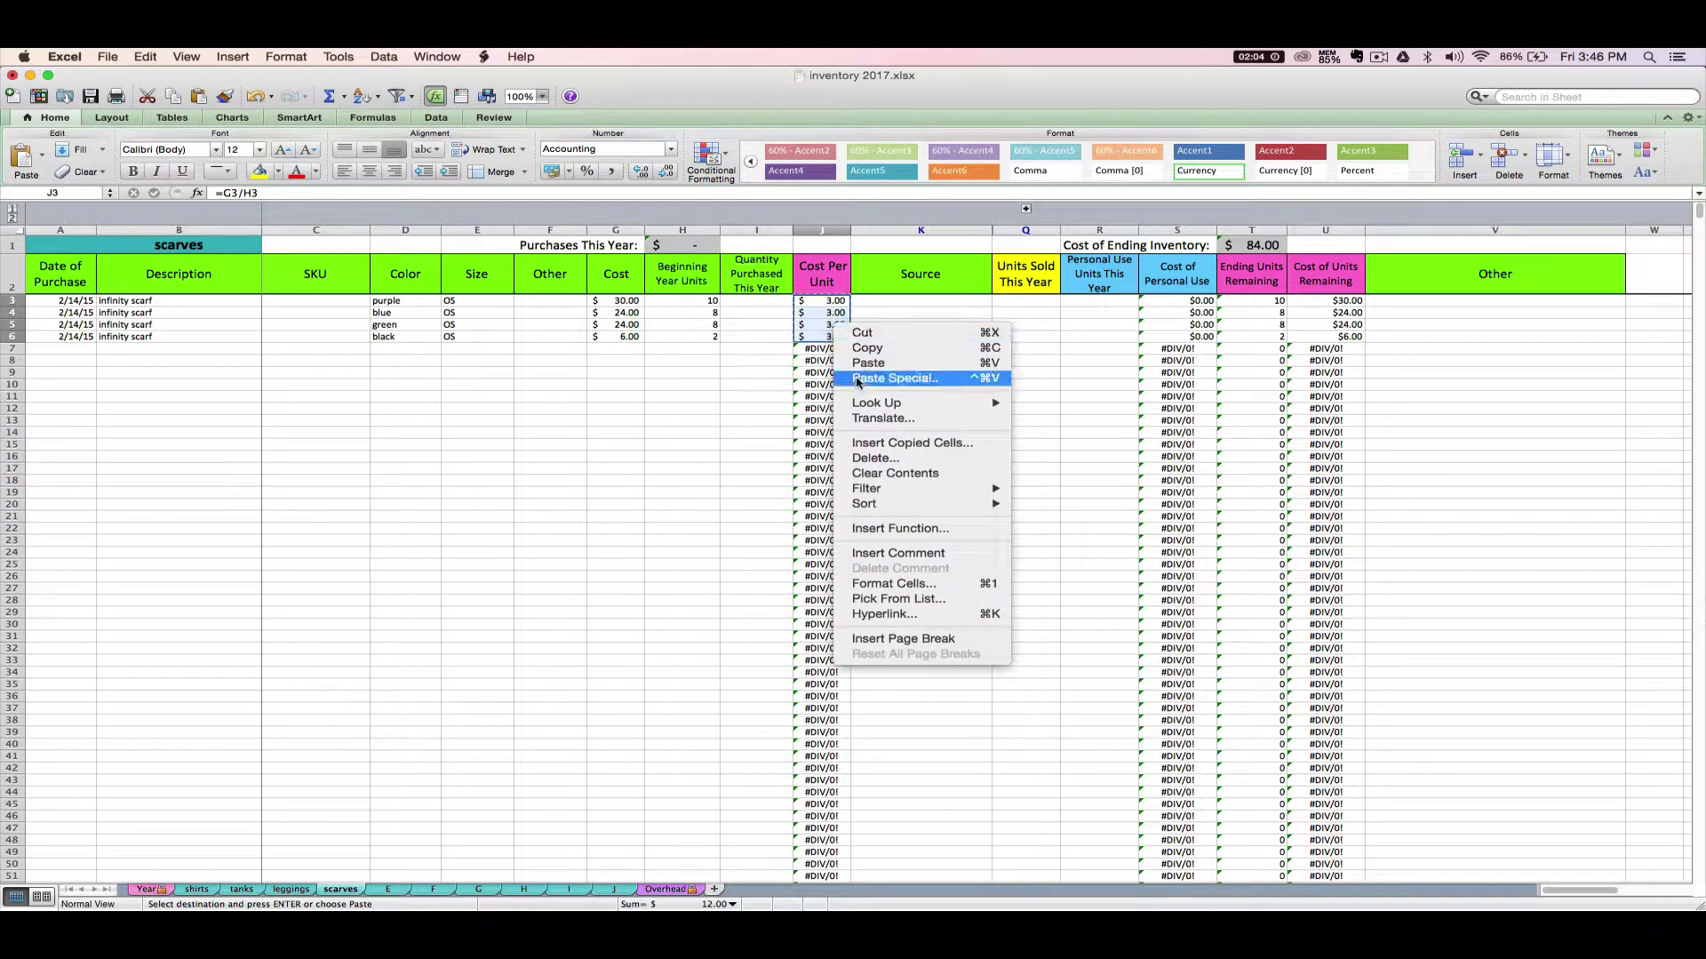
{"action": "left_click", "coordinate": [875, 378]}
{"action": "left_click", "coordinate": [771, 297]}
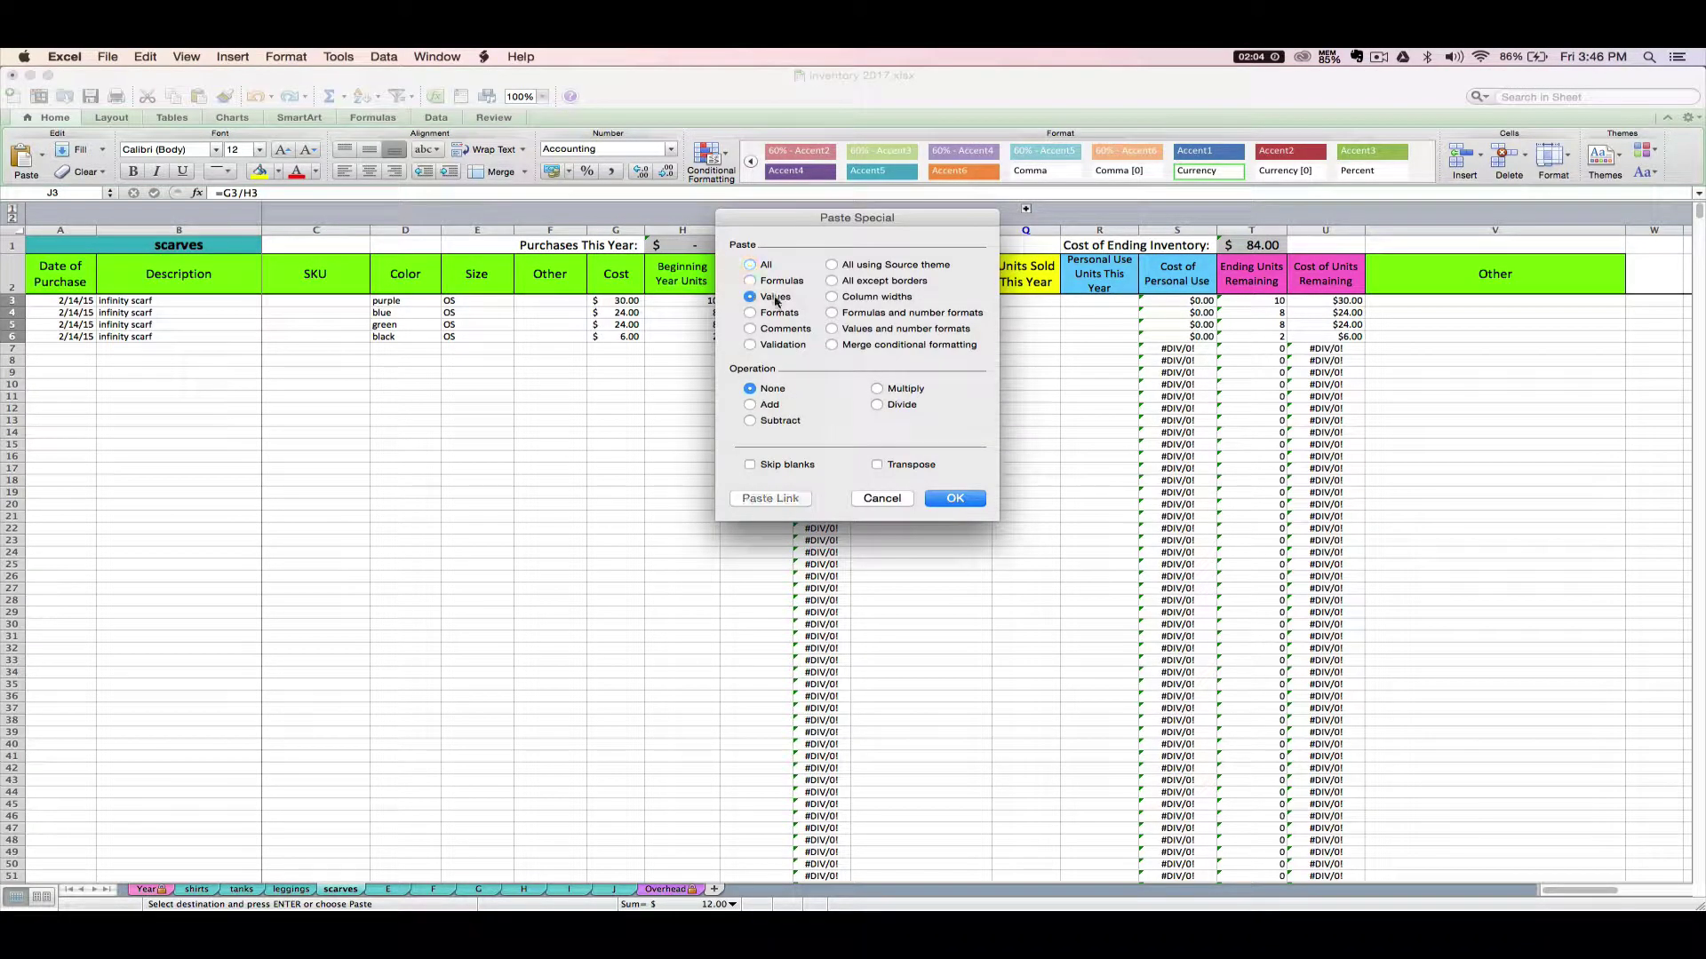
{"action": "left_click", "coordinate": [937, 500]}
{"action": "left_click", "coordinate": [208, 891]}
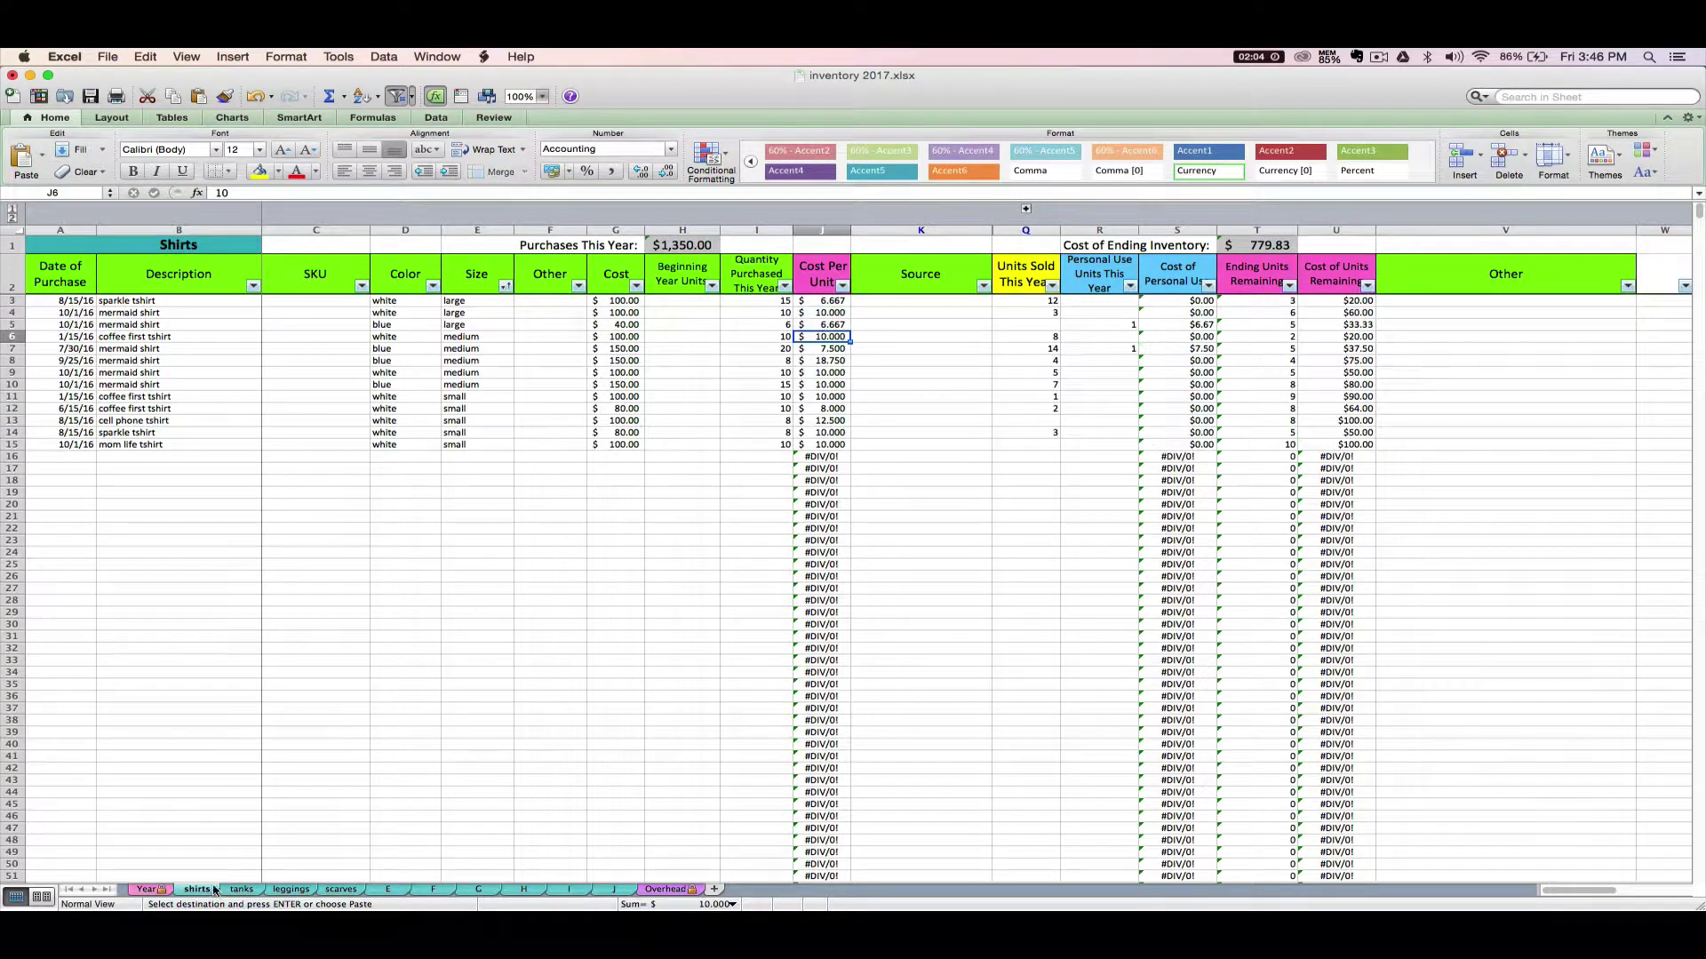
{"action": "left_click", "coordinate": [1267, 364]}
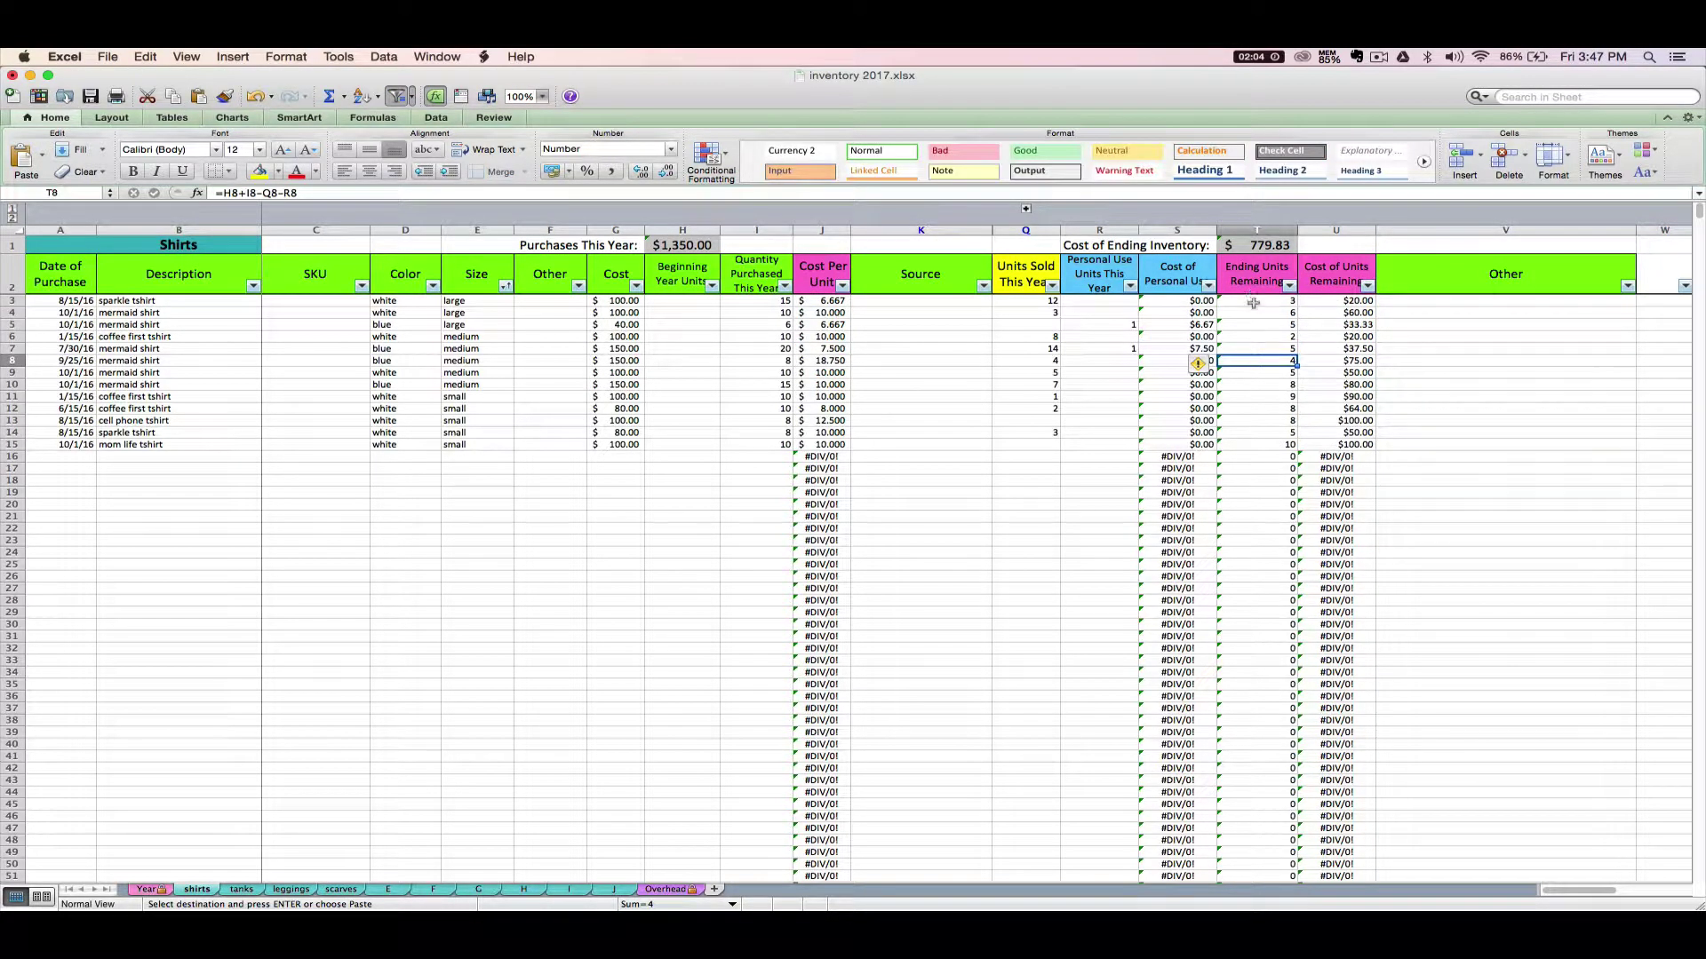
Copy Ending Units Remaining T3:T15 and select Beginning Year Units H3:H15 as the destination
{"action": "left_click_drag", "start_coordinate": [1253, 303], "coordinate": [1276, 443]}
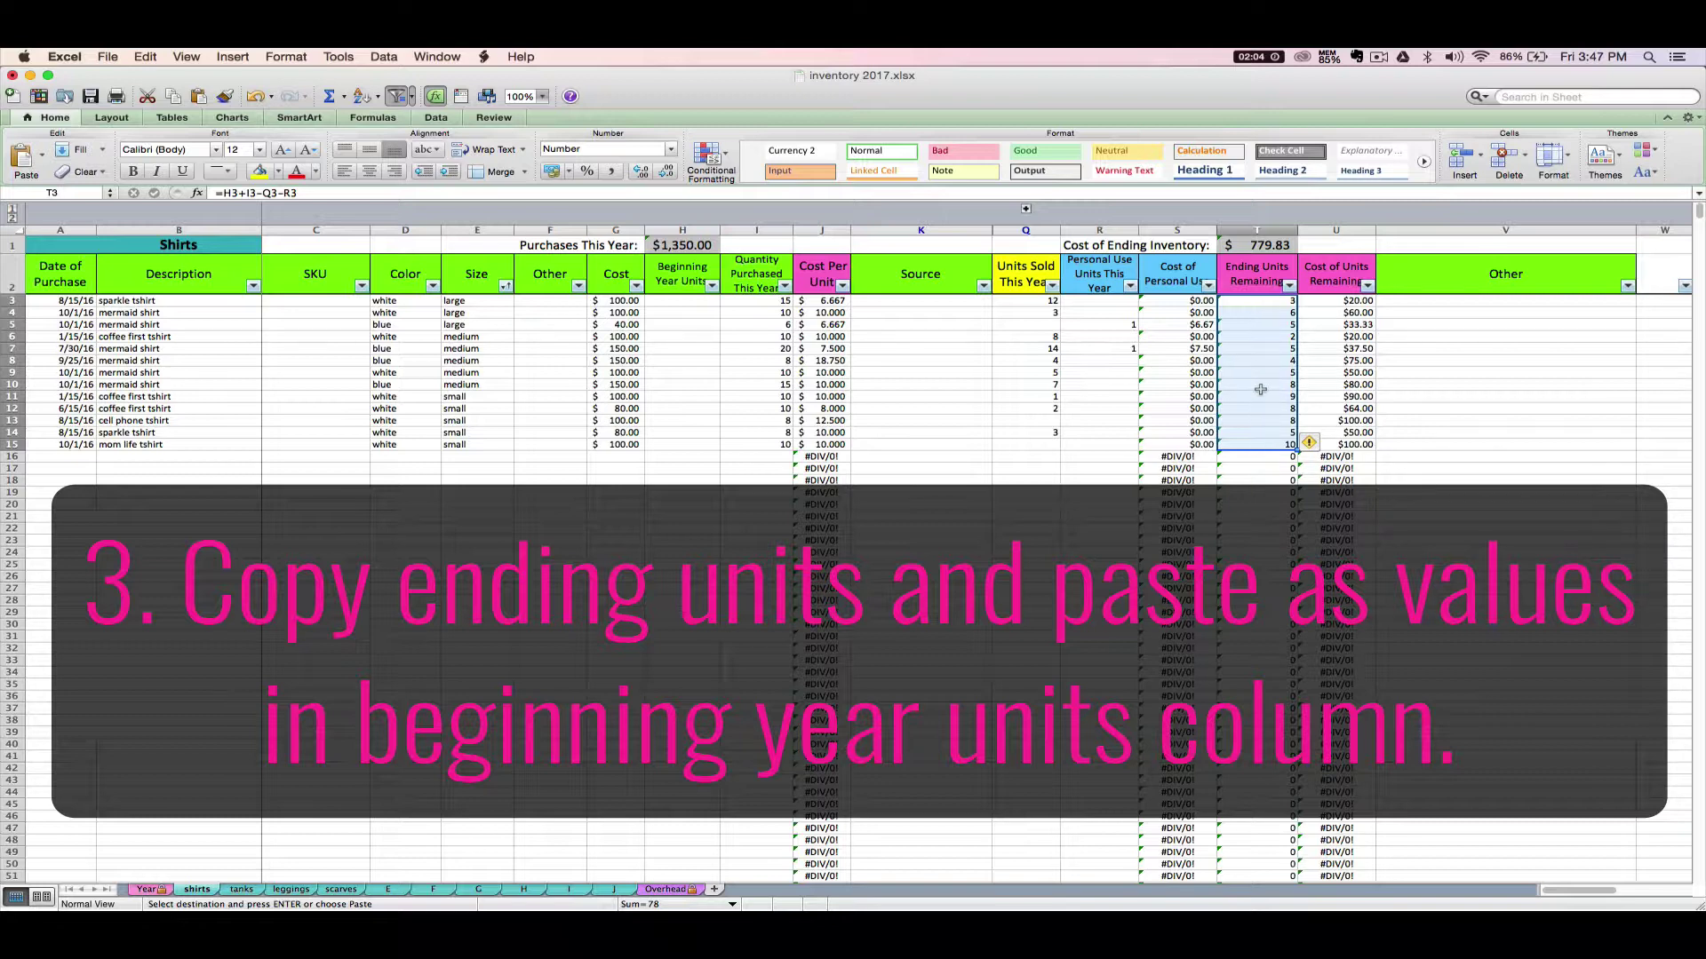
{"action": "right_click", "coordinate": [1261, 390]}
{"action": "left_click", "coordinate": [1268, 414]}
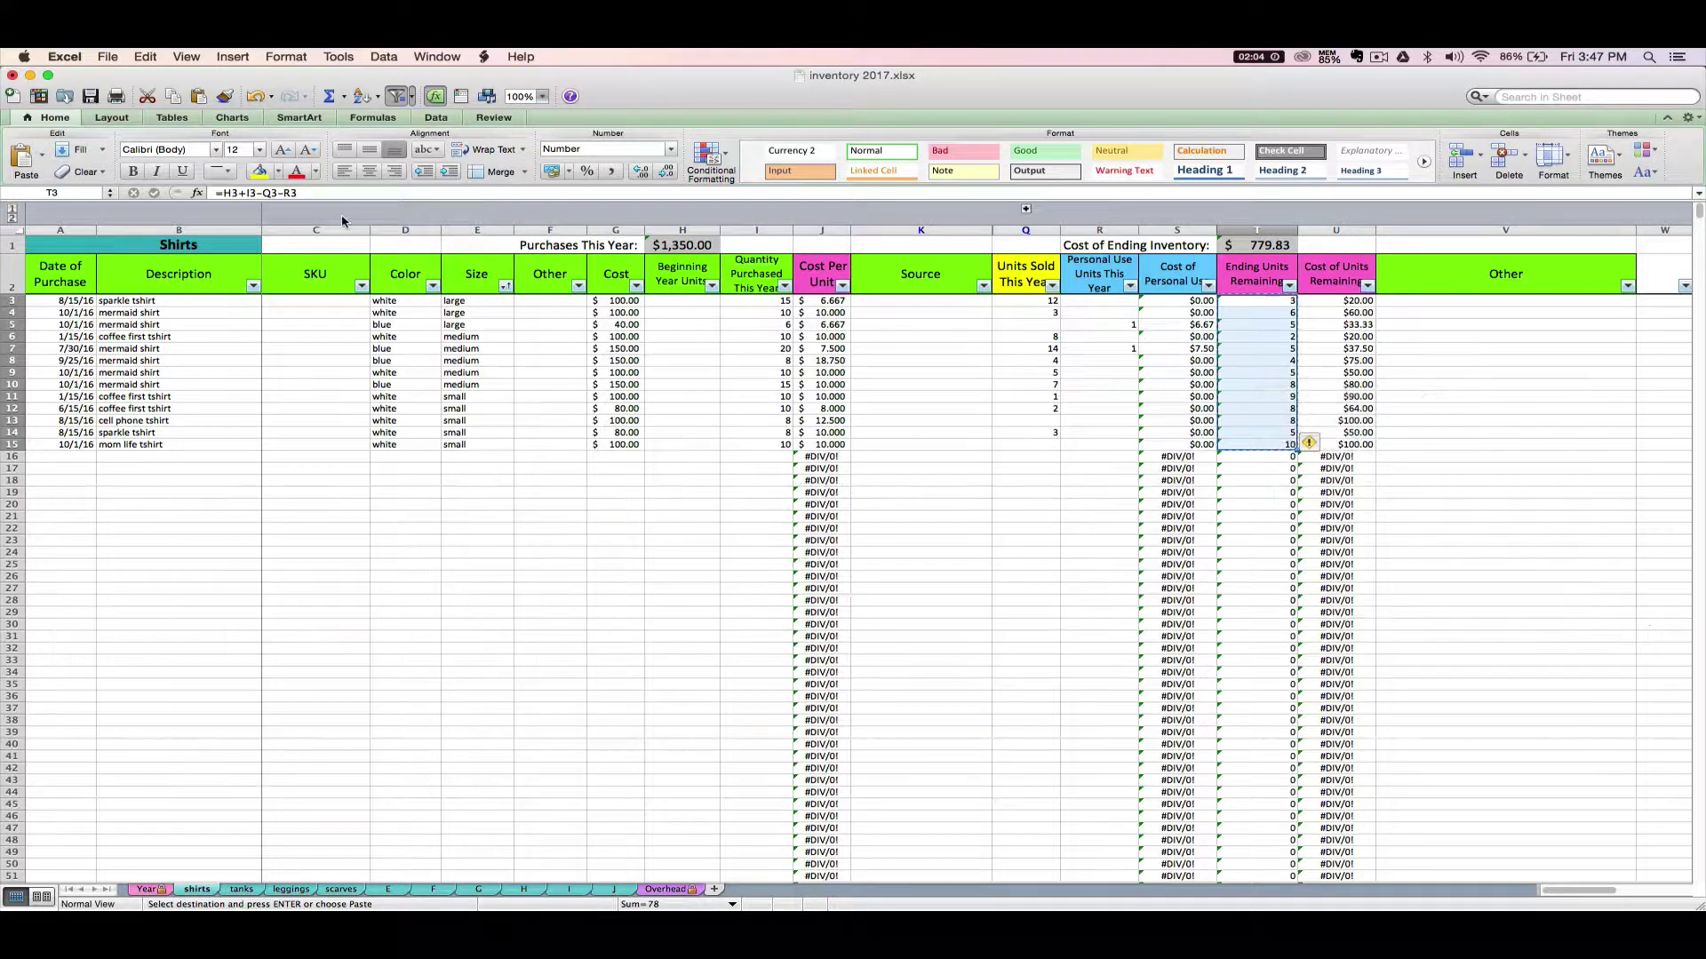
{"action": "left_click", "coordinate": [146, 56]}
{"action": "left_click", "coordinate": [161, 131]}
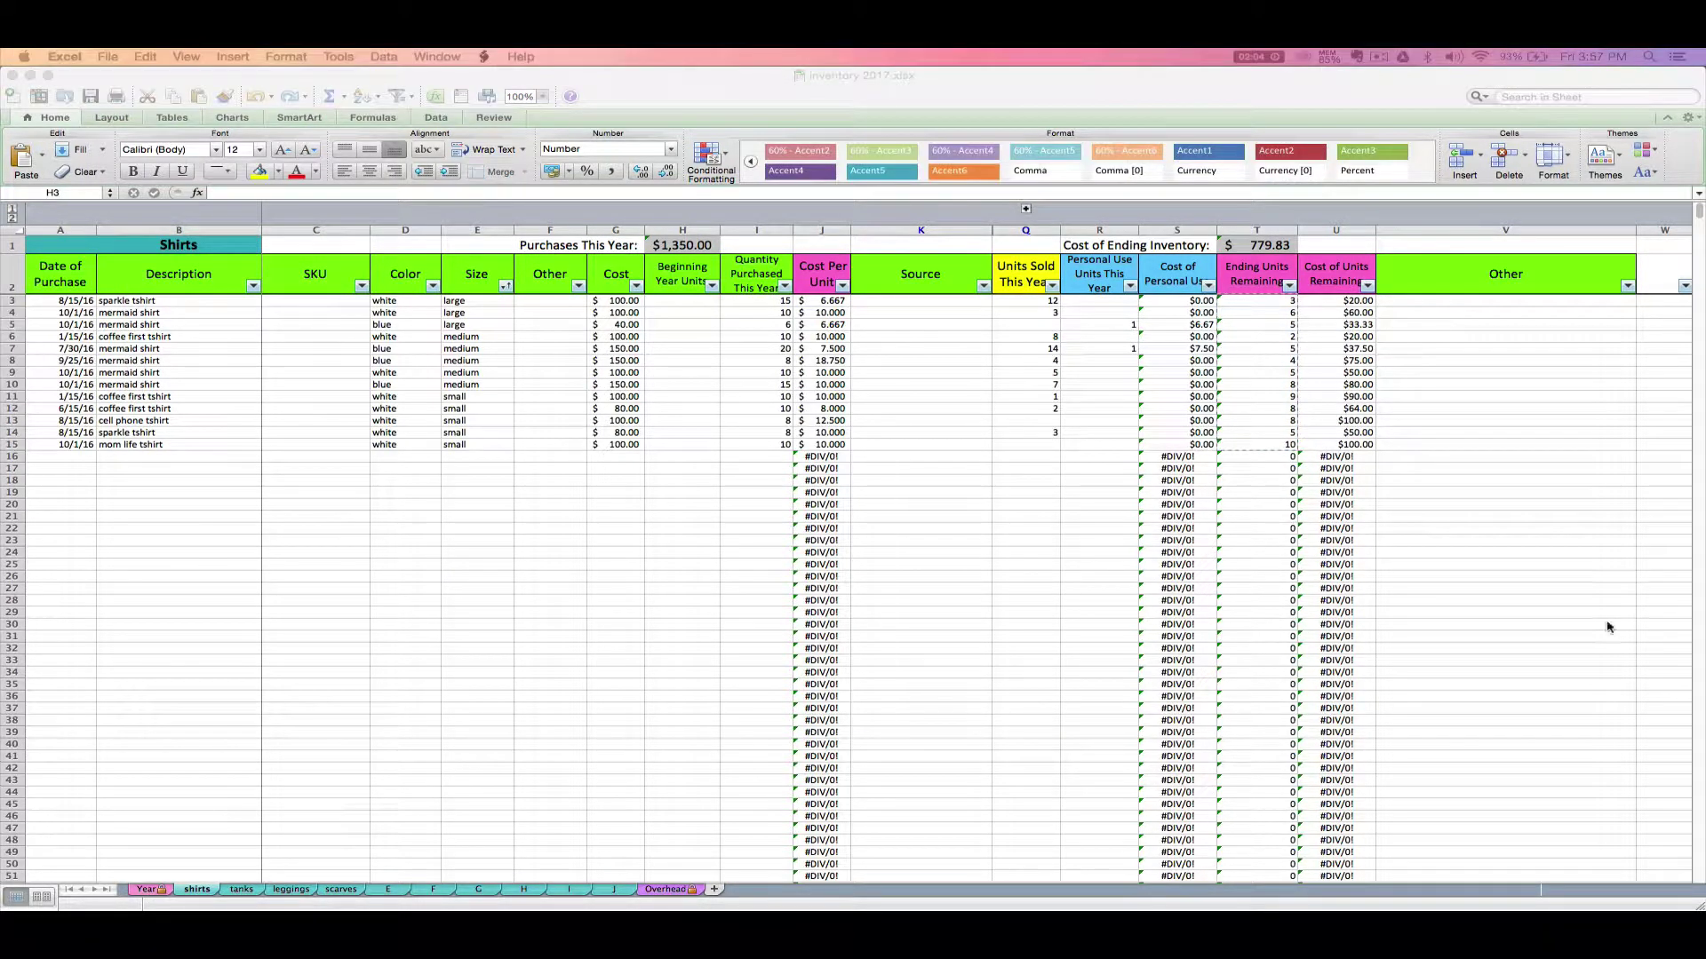
{"action": "left_click", "coordinate": [728, 349]}
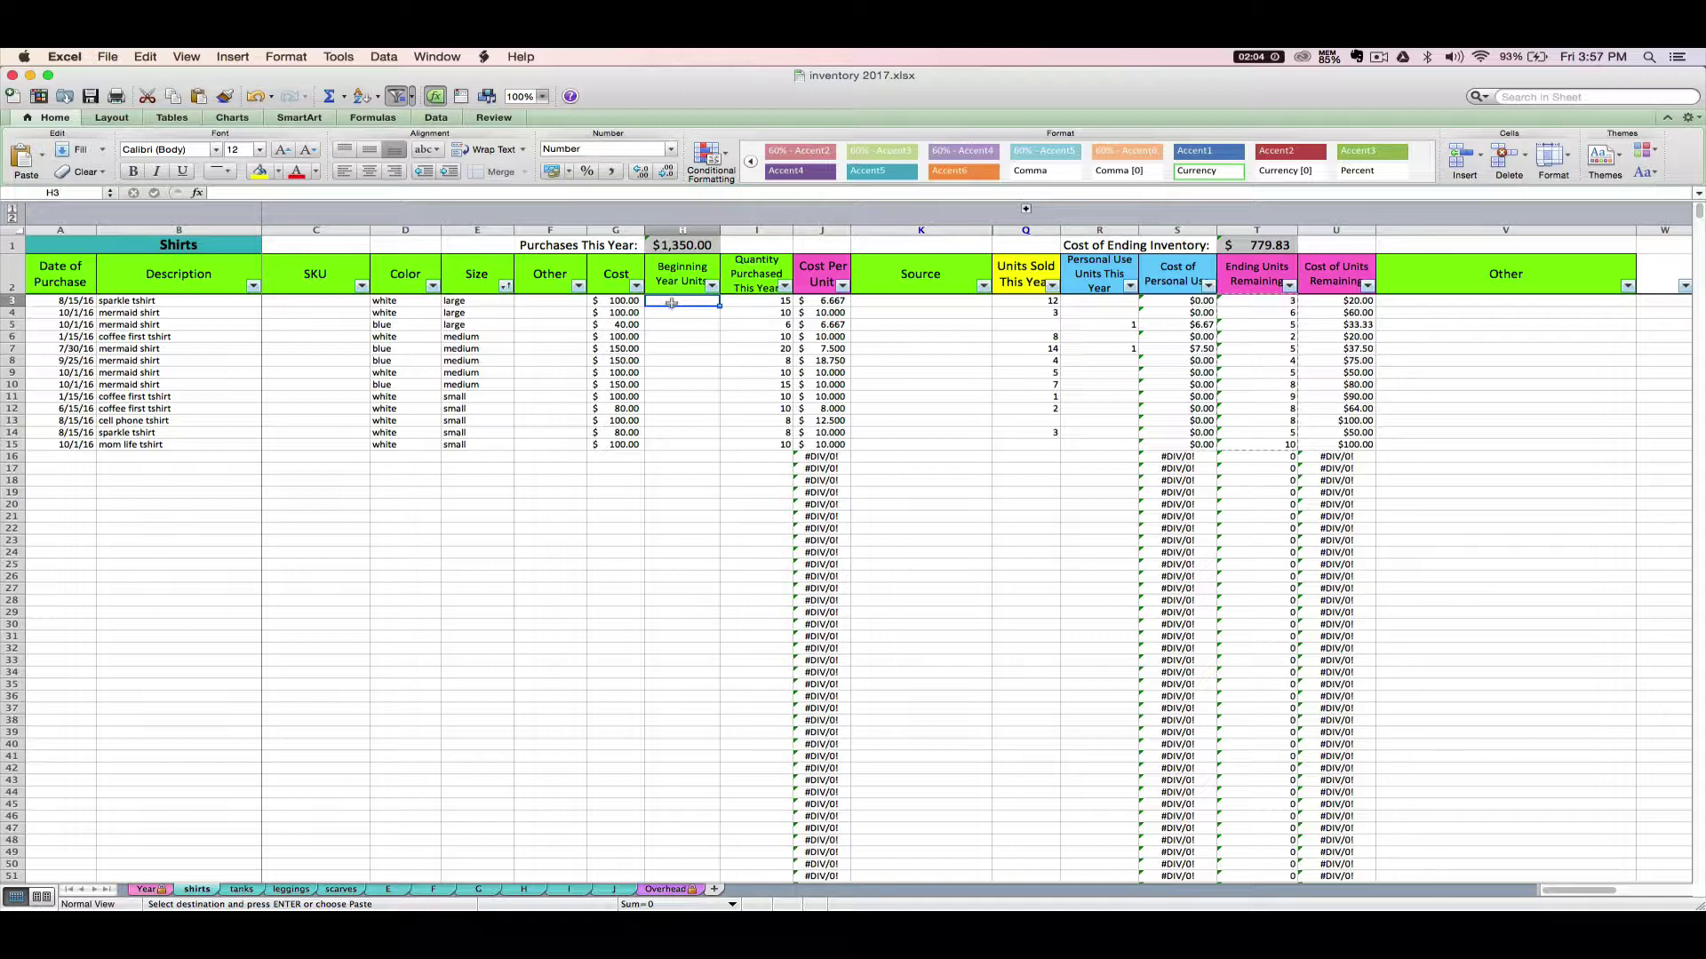
{"action": "left_click_drag", "start_coordinate": [661, 301], "coordinate": [680, 444]}
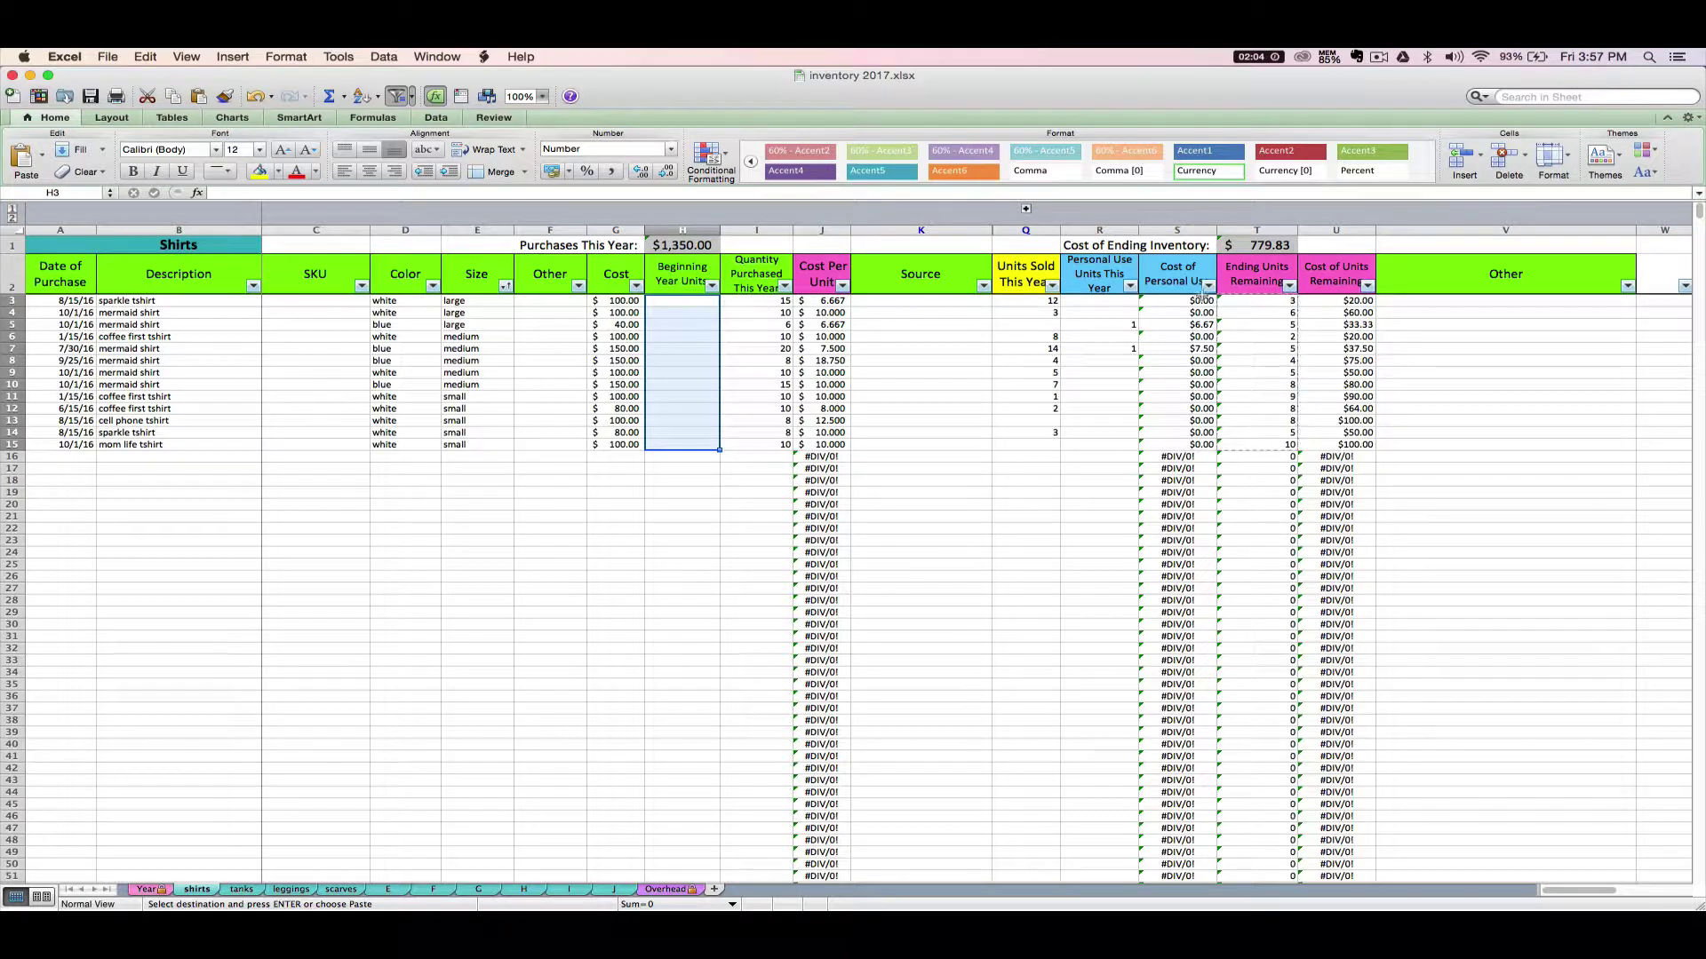
Paste the copied ending counts into H3:H15 as values only, giving figures like 3, 6 and 10
{"action": "right_click", "coordinate": [670, 309]}
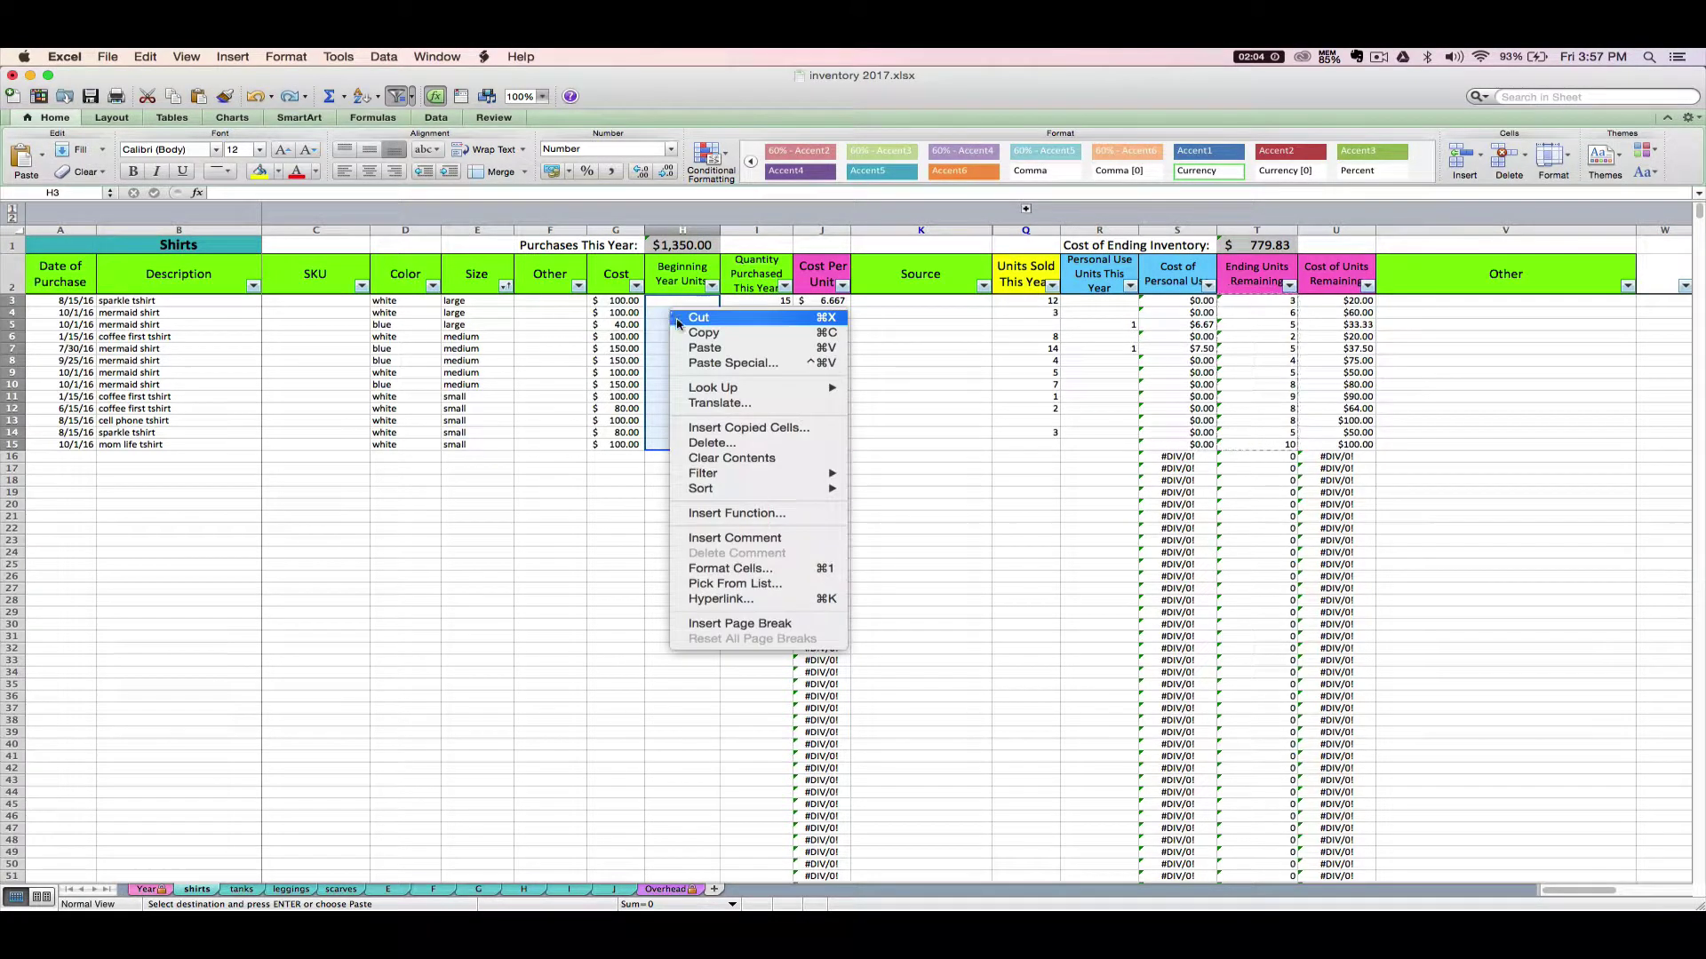
{"action": "left_click", "coordinate": [733, 364]}
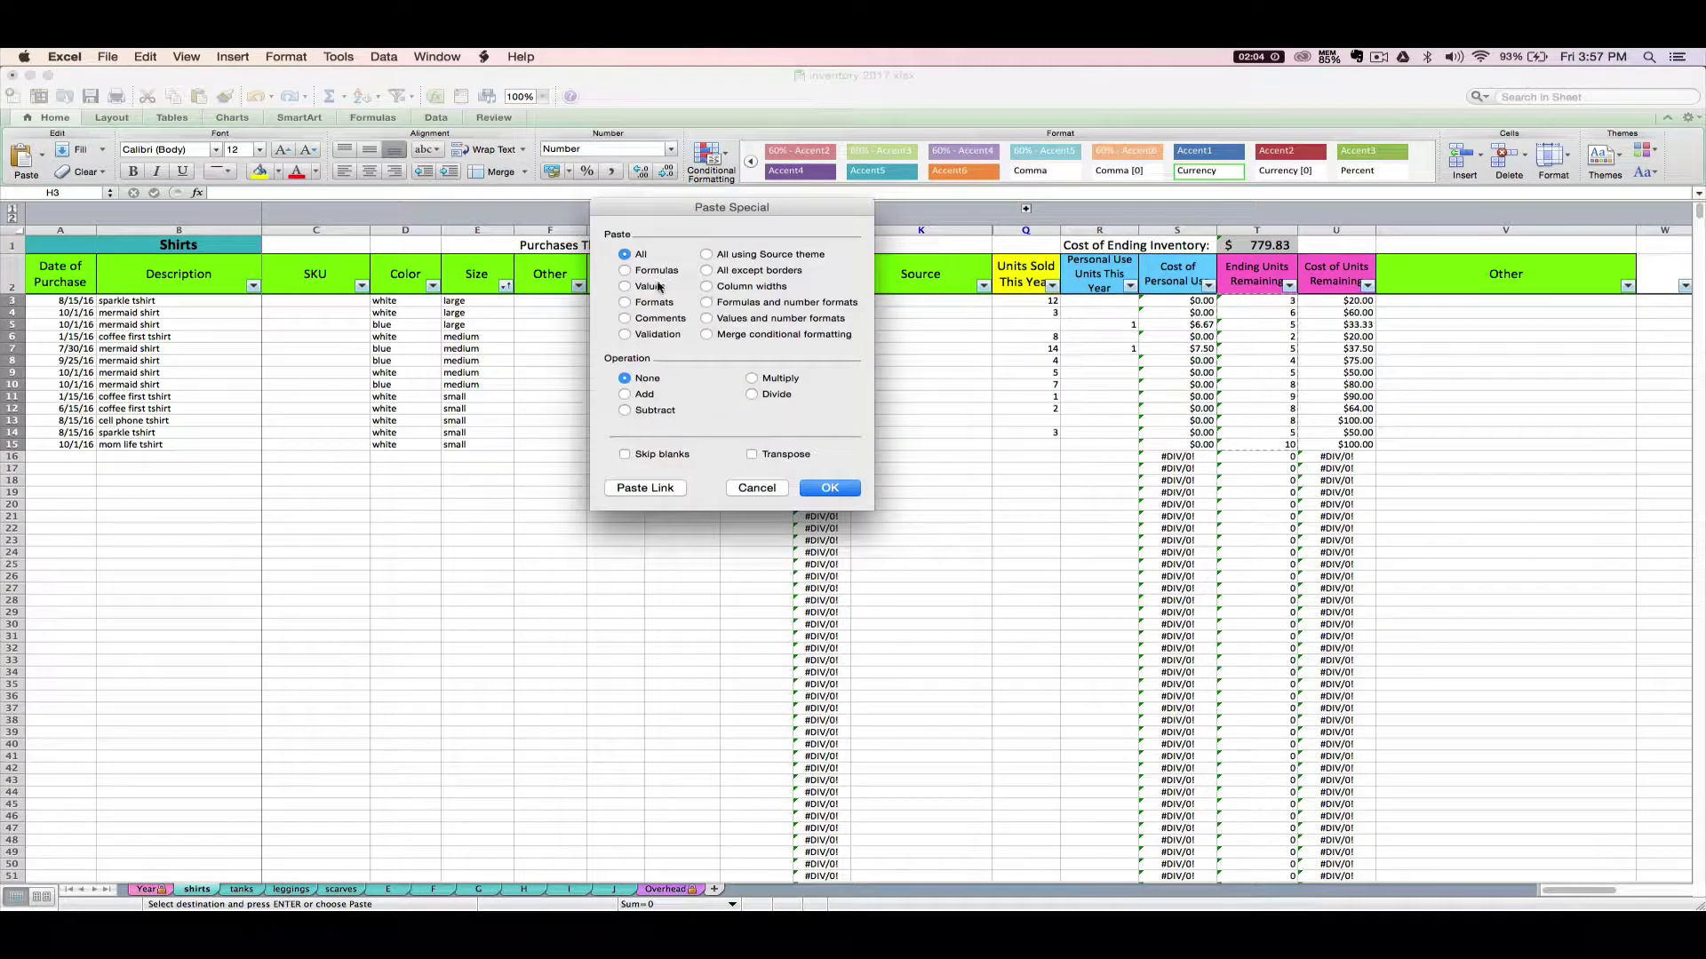
{"action": "left_click", "coordinate": [654, 287]}
{"action": "left_click", "coordinate": [822, 489]}
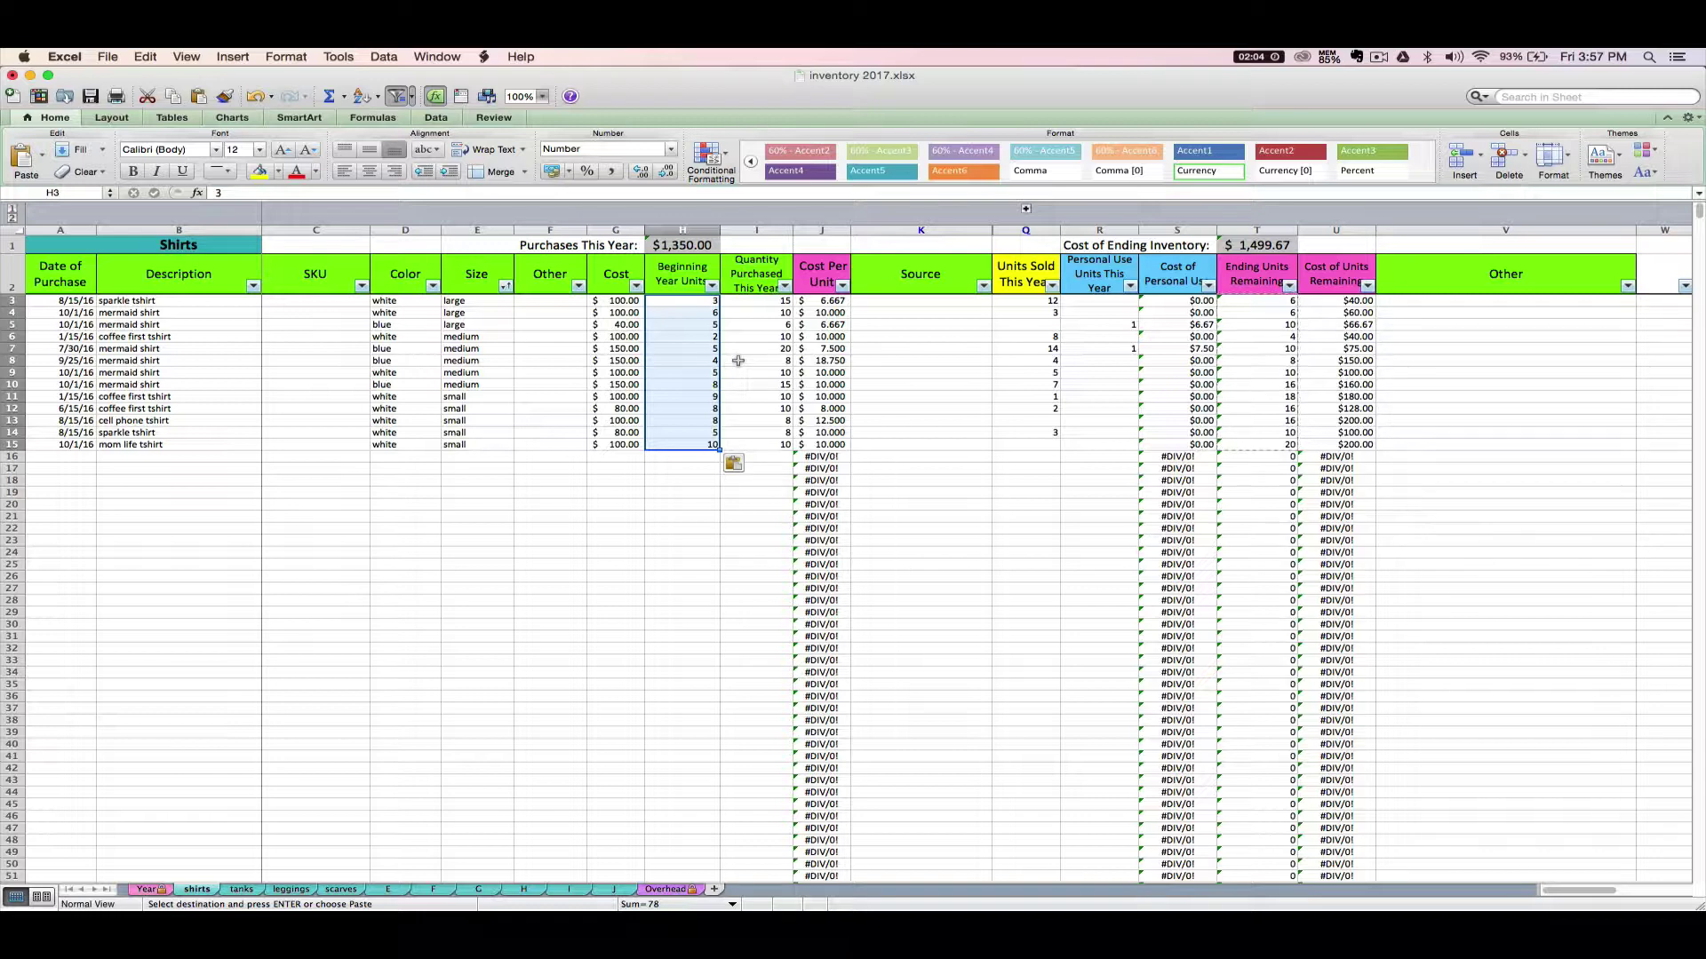
{"action": "left_click", "coordinate": [695, 399]}
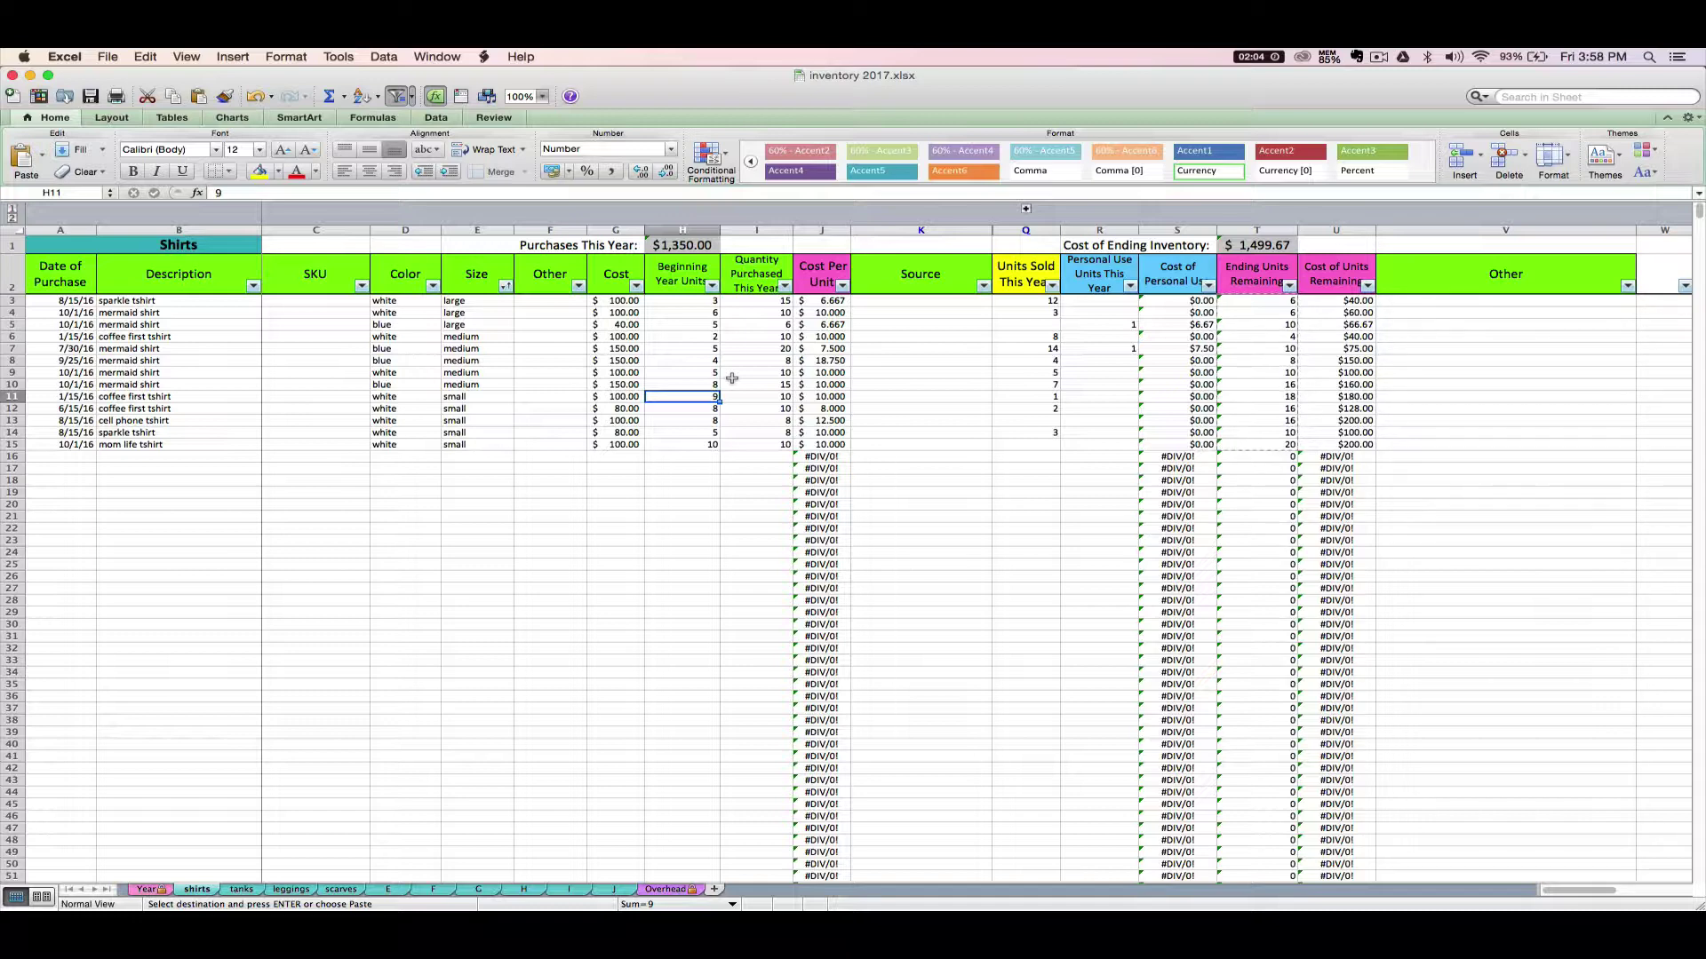
Clear Quantity Purchased This Year I3:I15 so Purchases This Year in H1 shows $ -
{"action": "left_click_drag", "start_coordinate": [676, 444], "coordinate": [752, 302]}
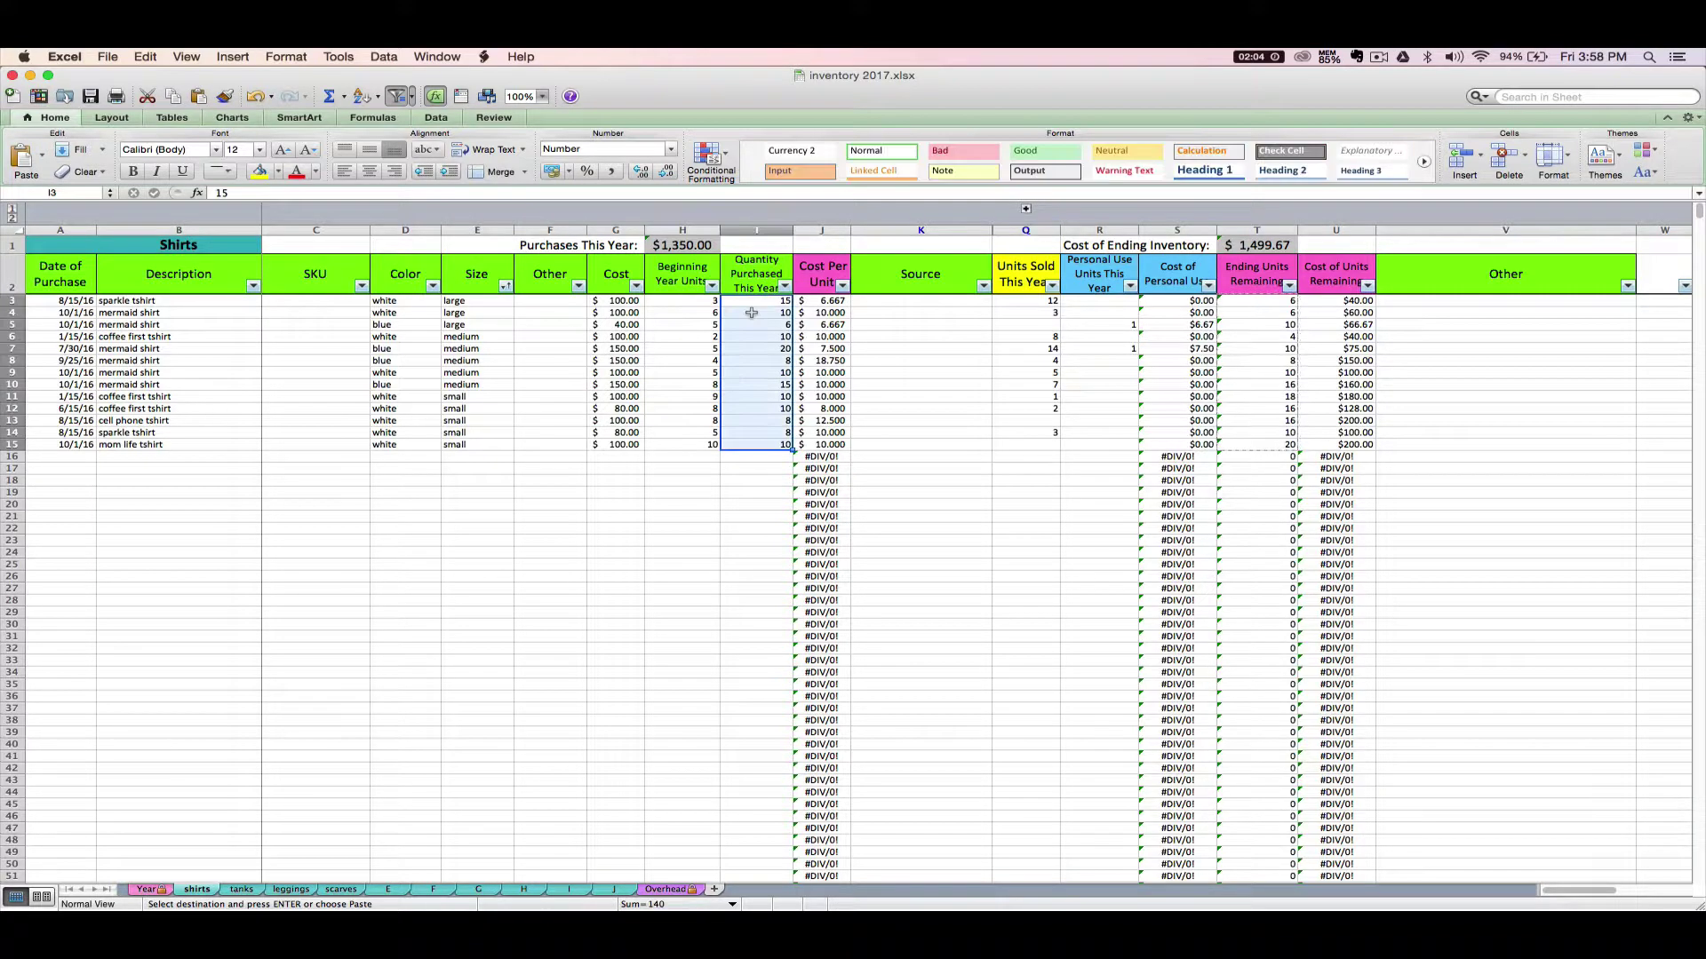
{"action": "left_click", "coordinate": [757, 480]}
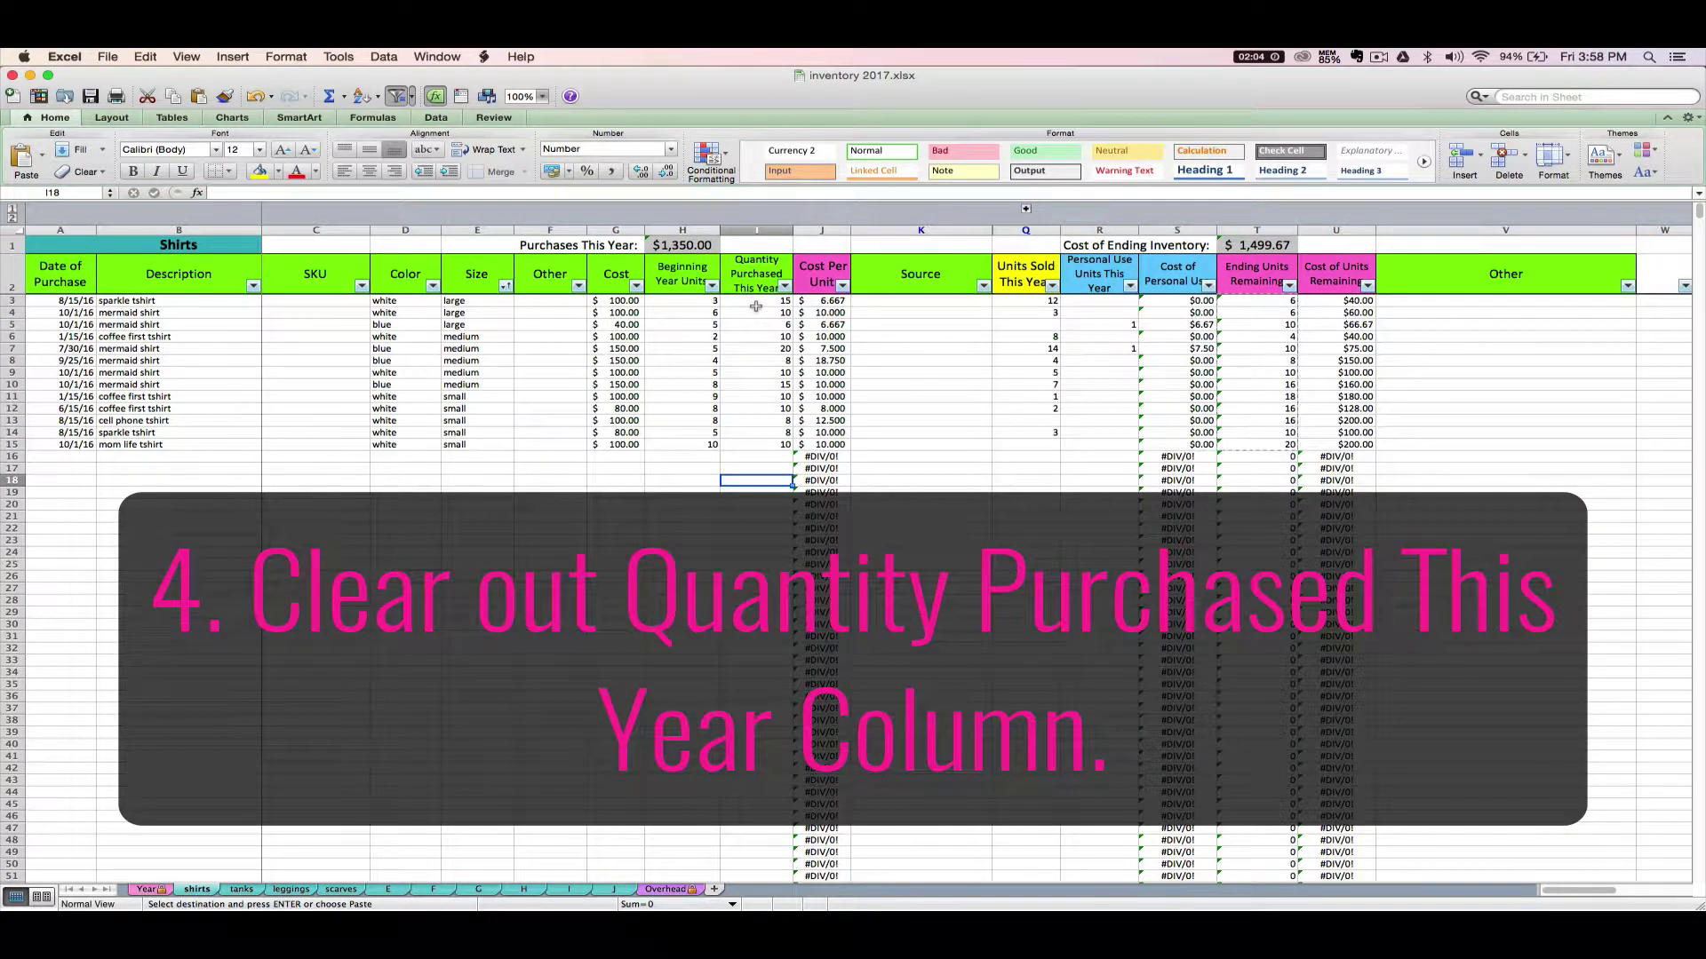
{"action": "left_click_drag", "start_coordinate": [752, 302], "coordinate": [748, 446]}
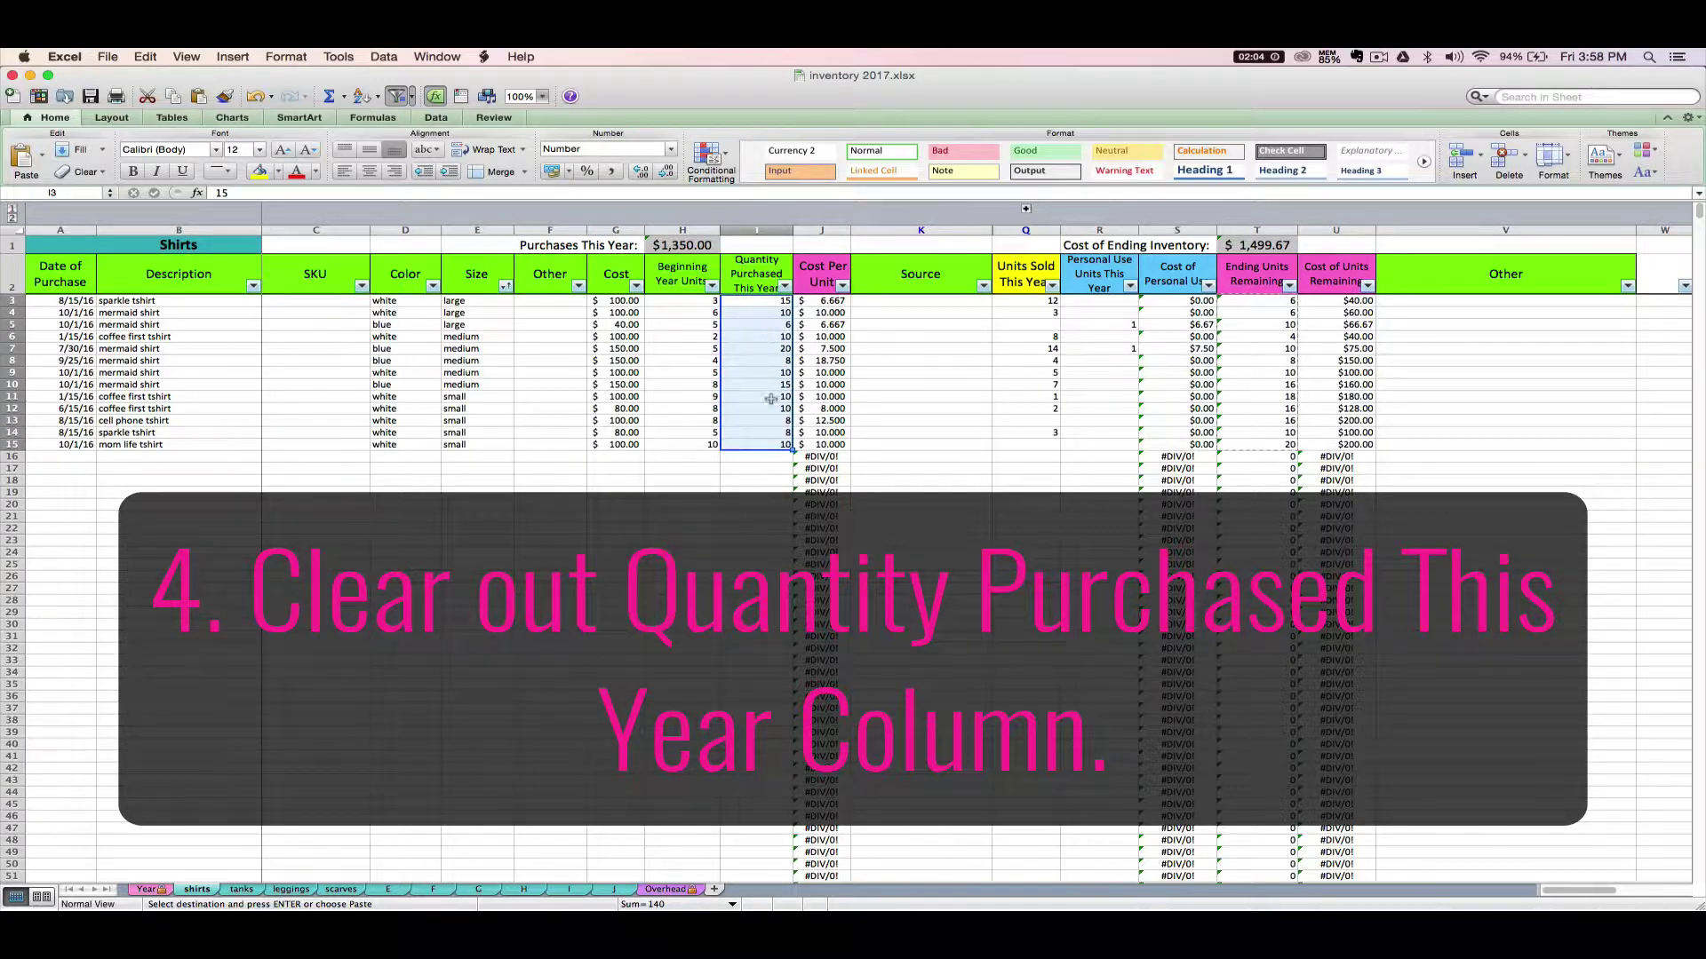
{"action": "right_click", "coordinate": [772, 337]}
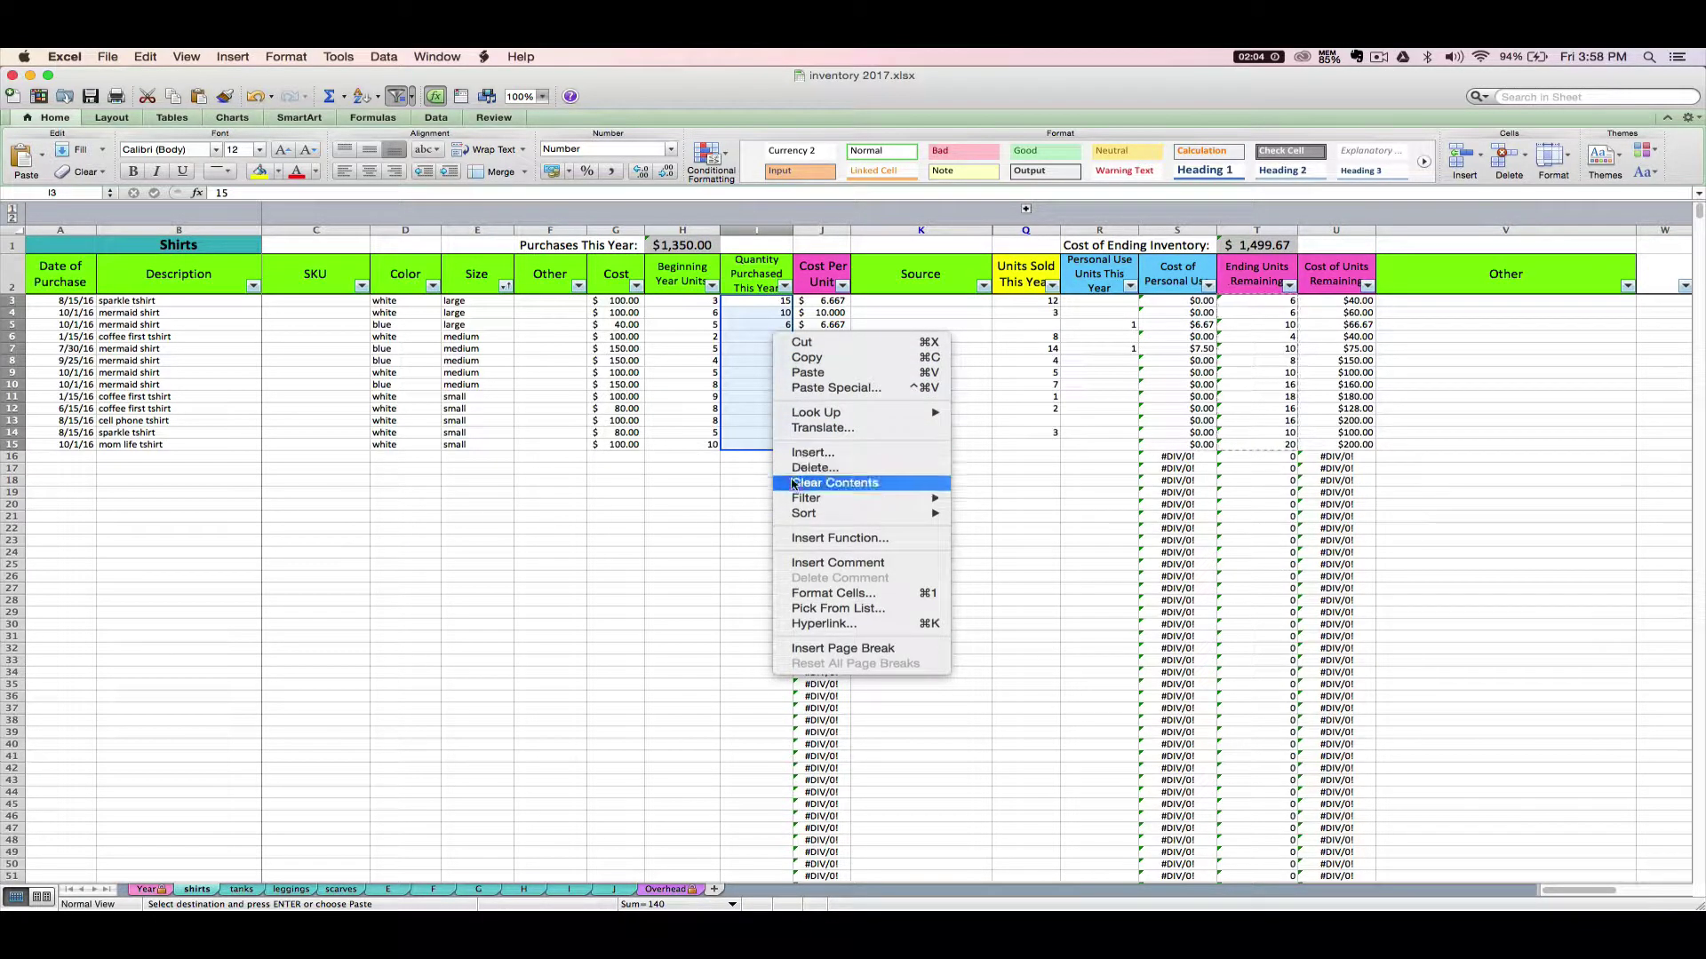
{"action": "left_click", "coordinate": [793, 483]}
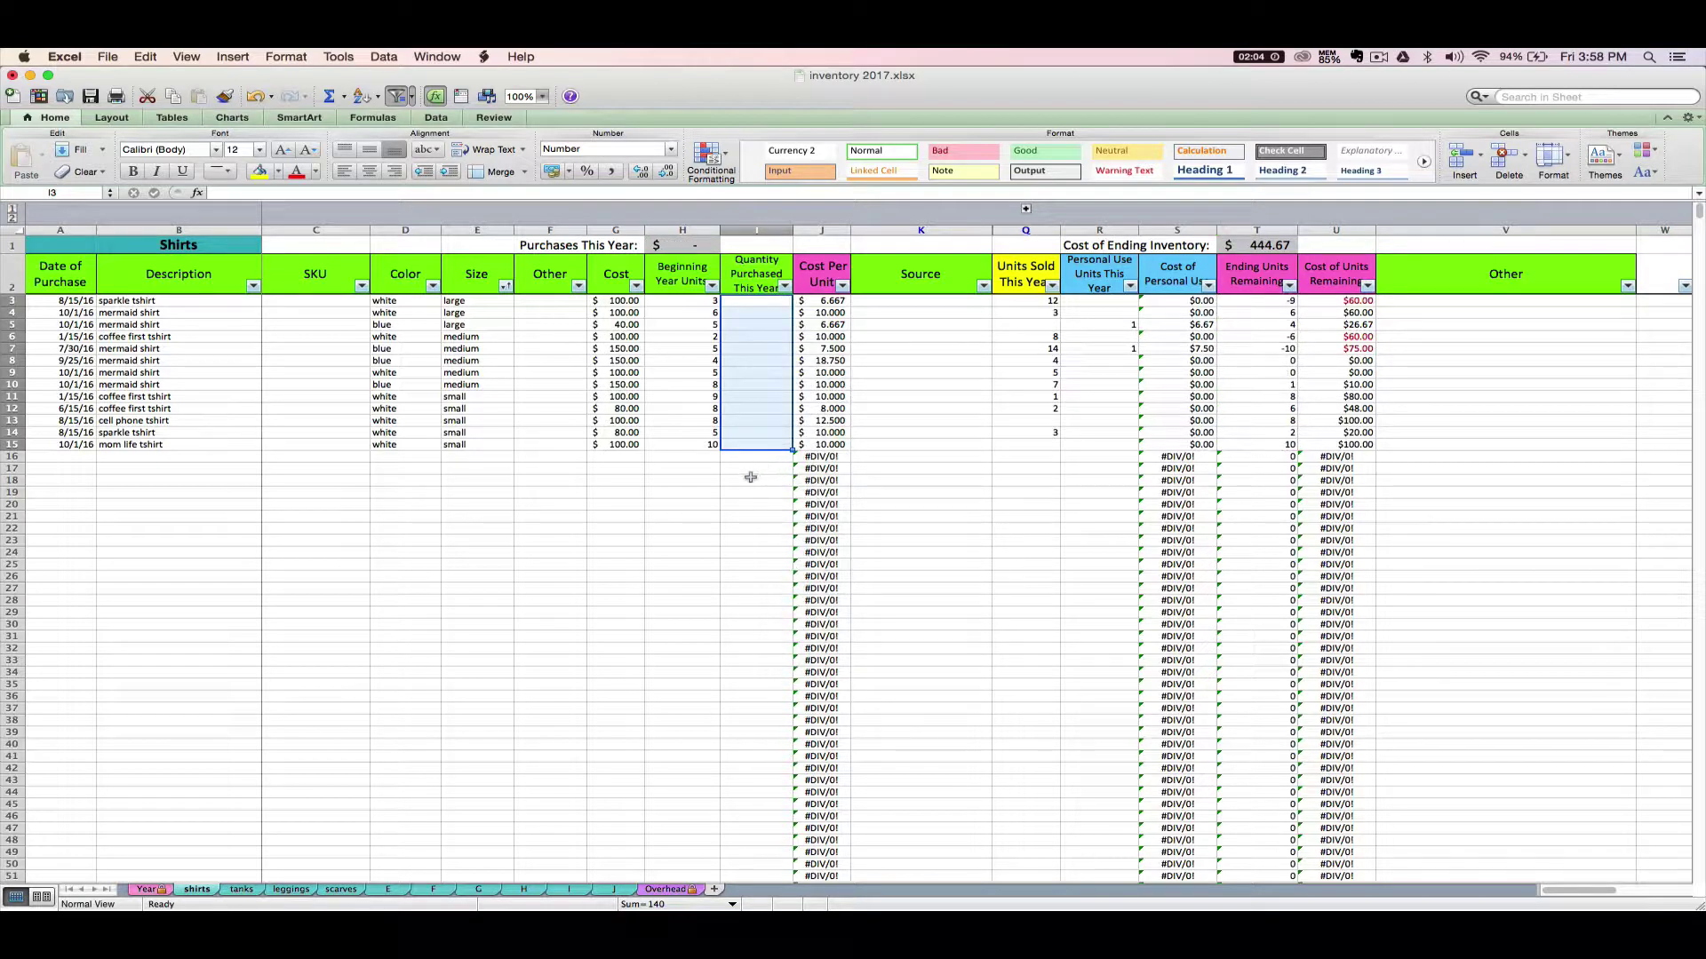
{"action": "left_click", "coordinate": [751, 479]}
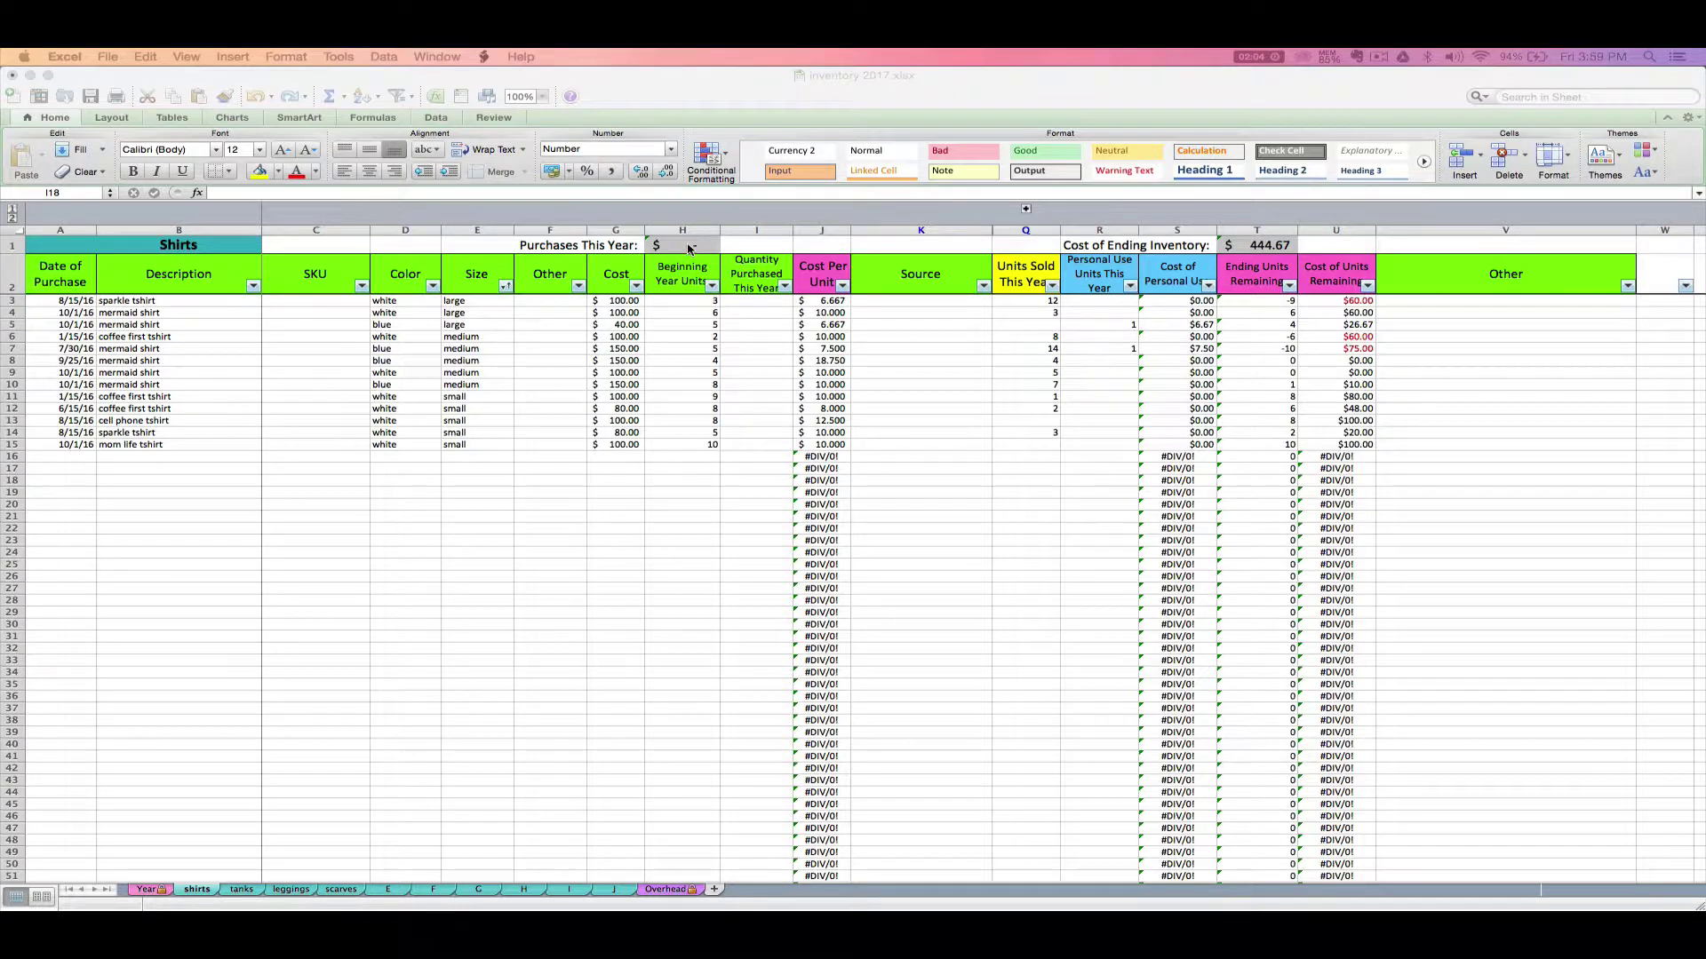
{"action": "left_click", "coordinate": [689, 249]}
{"action": "left_click", "coordinate": [690, 249]}
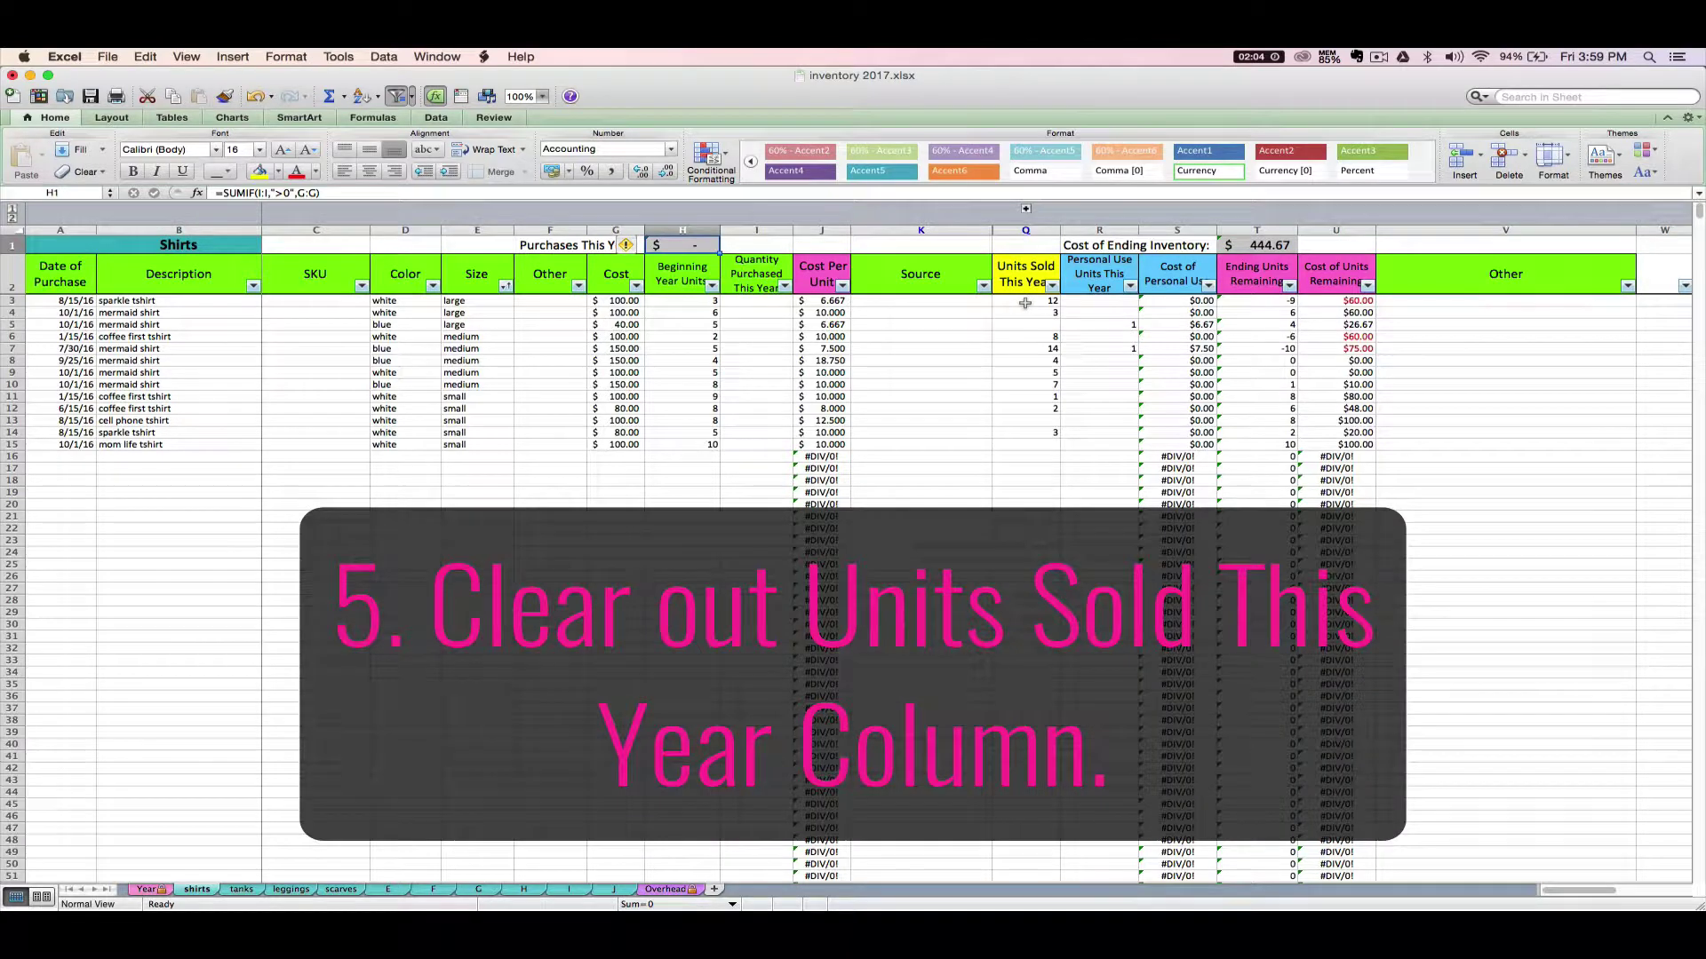
Clear the Units Sold This Year cells Q3:Q14 on the shirts sheet
{"action": "left_click_drag", "start_coordinate": [1025, 302], "coordinate": [1012, 435]}
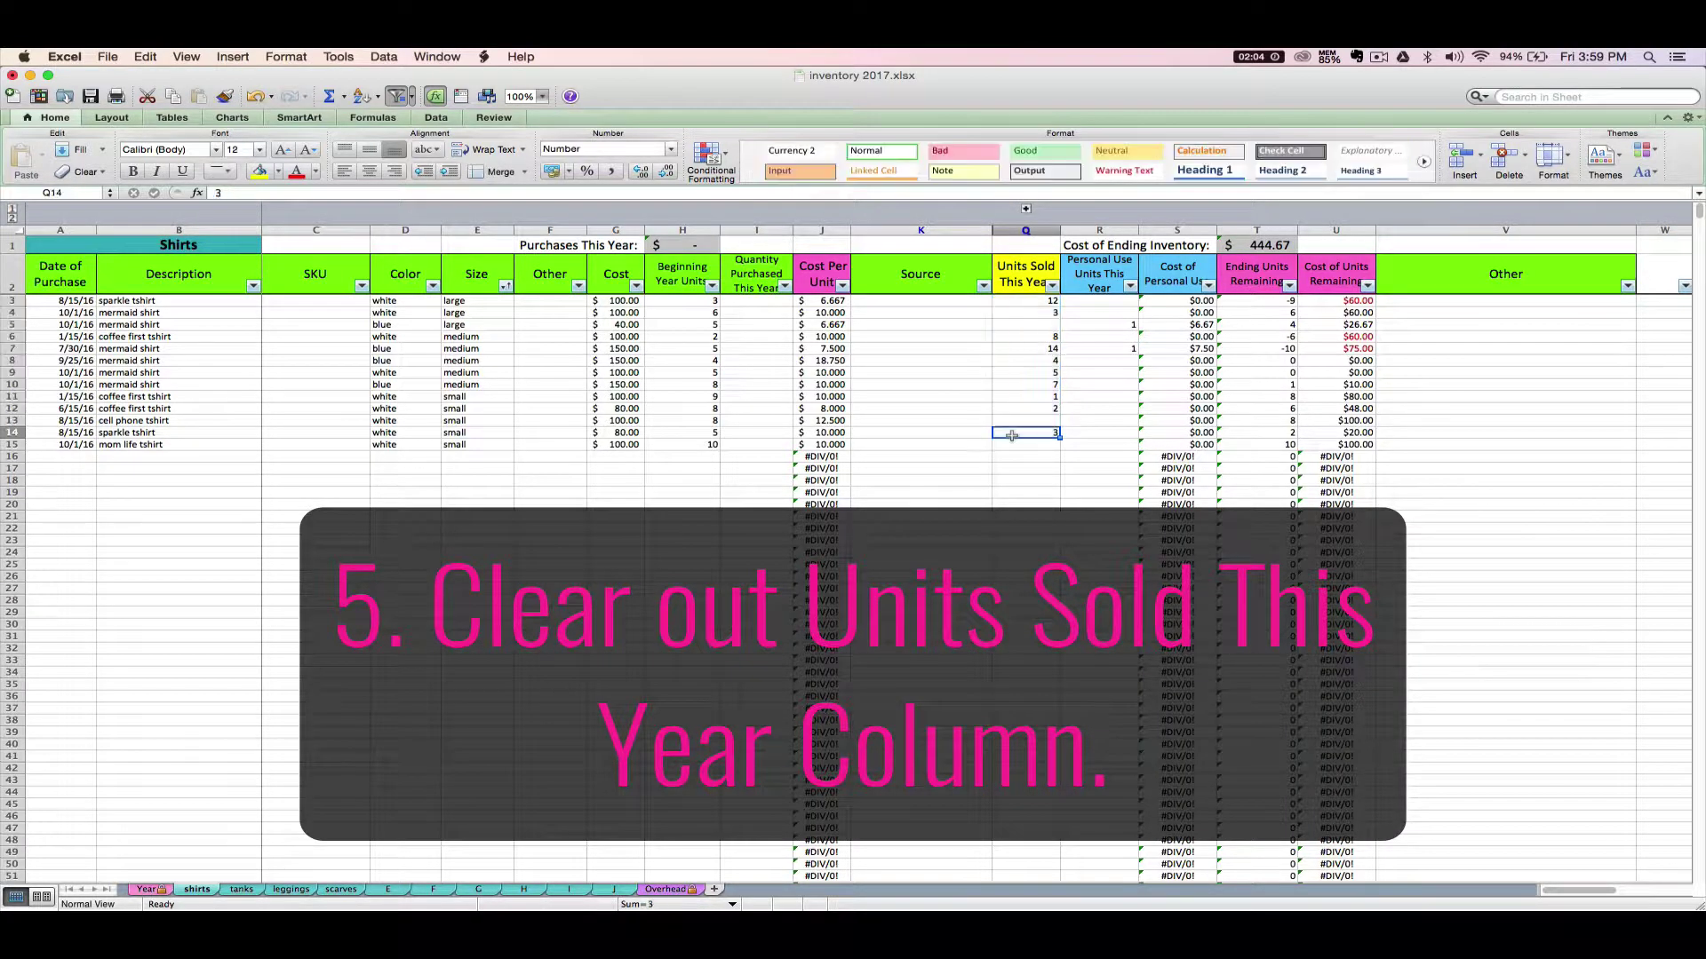
{"action": "left_click_drag", "start_coordinate": [1033, 302], "coordinate": [1013, 434]}
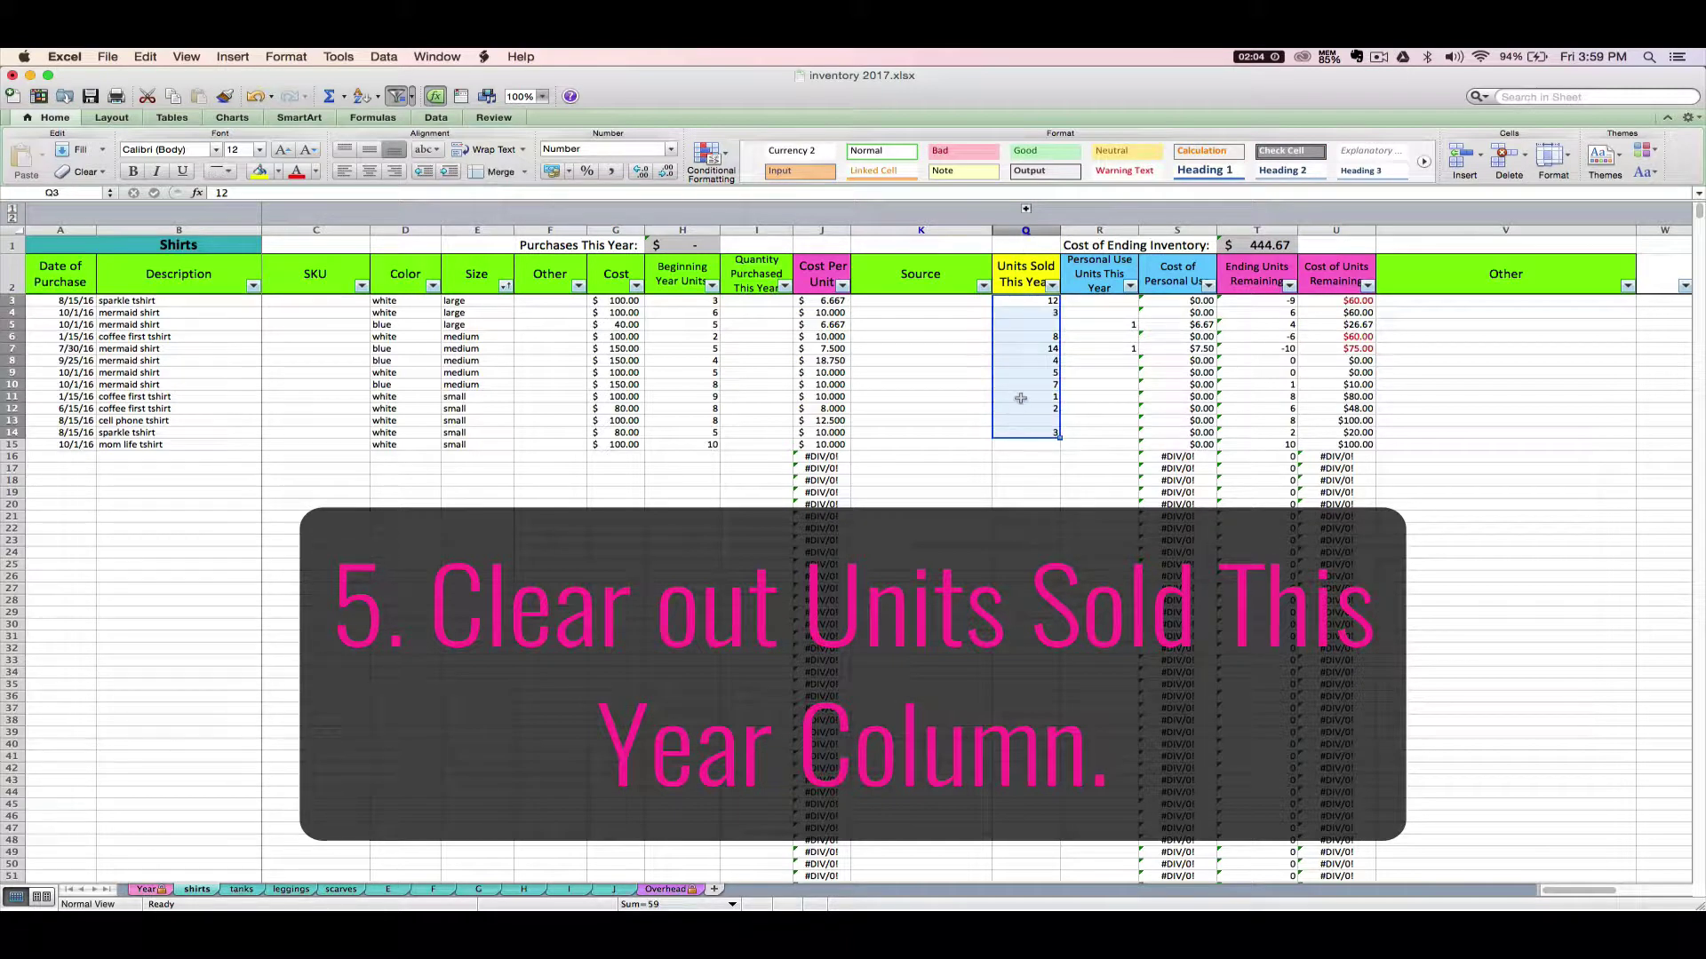
{"action": "right_click", "coordinate": [1033, 334]}
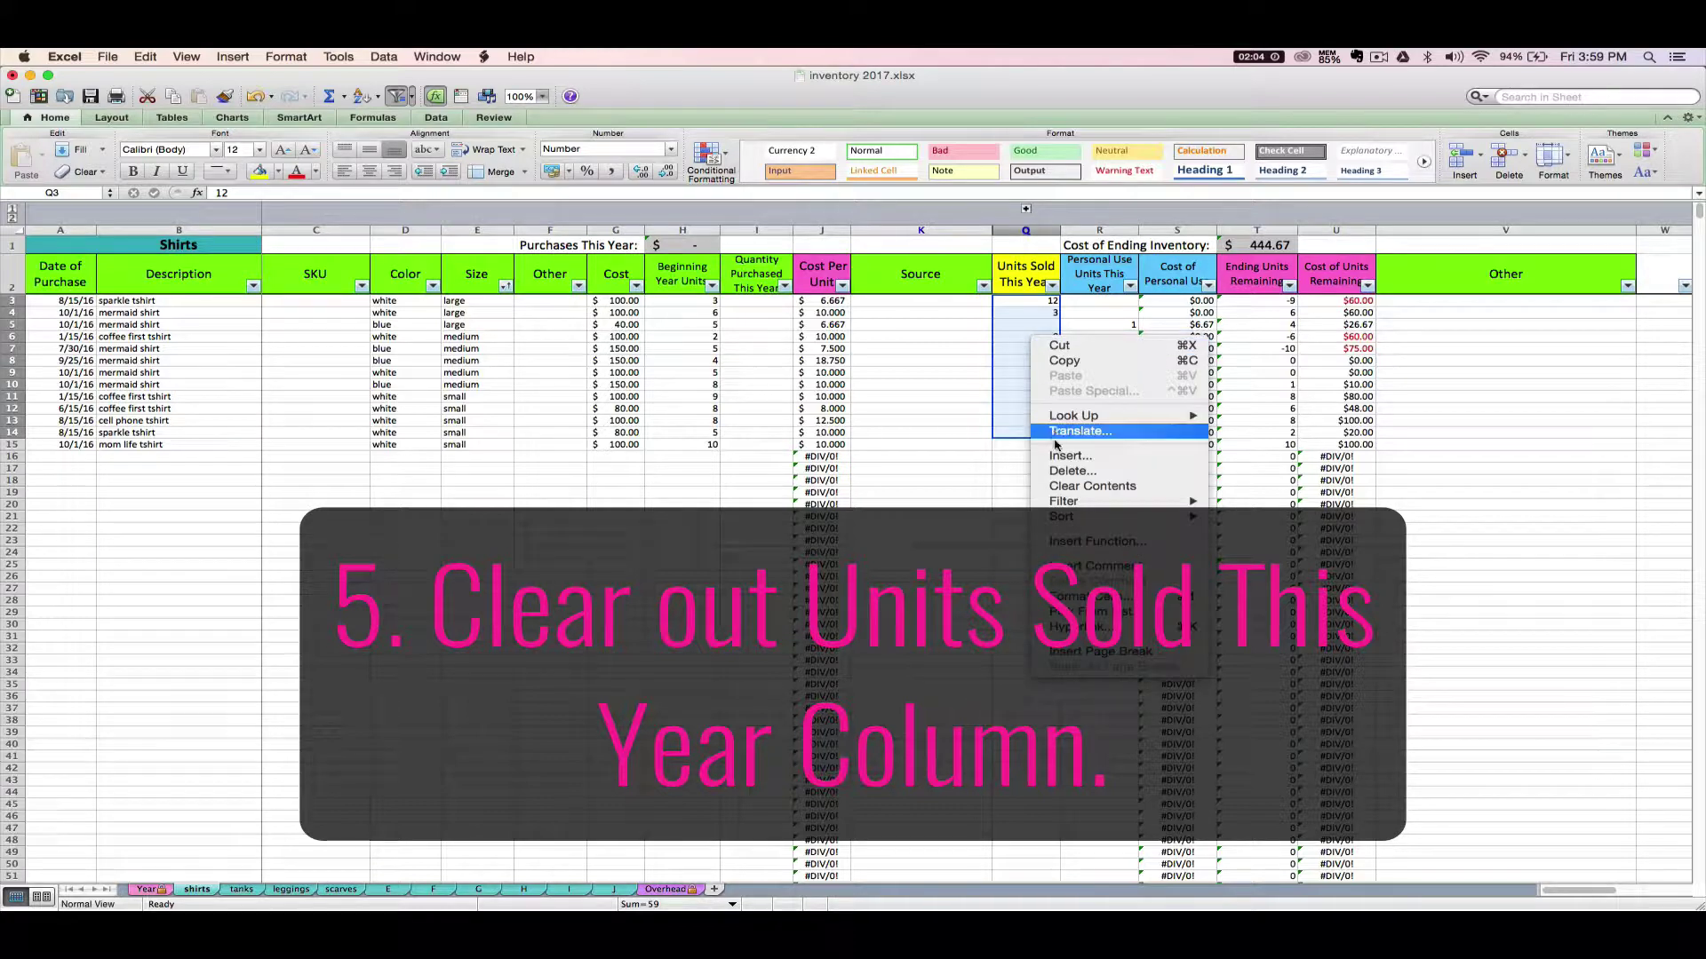
{"action": "left_click", "coordinate": [1066, 486]}
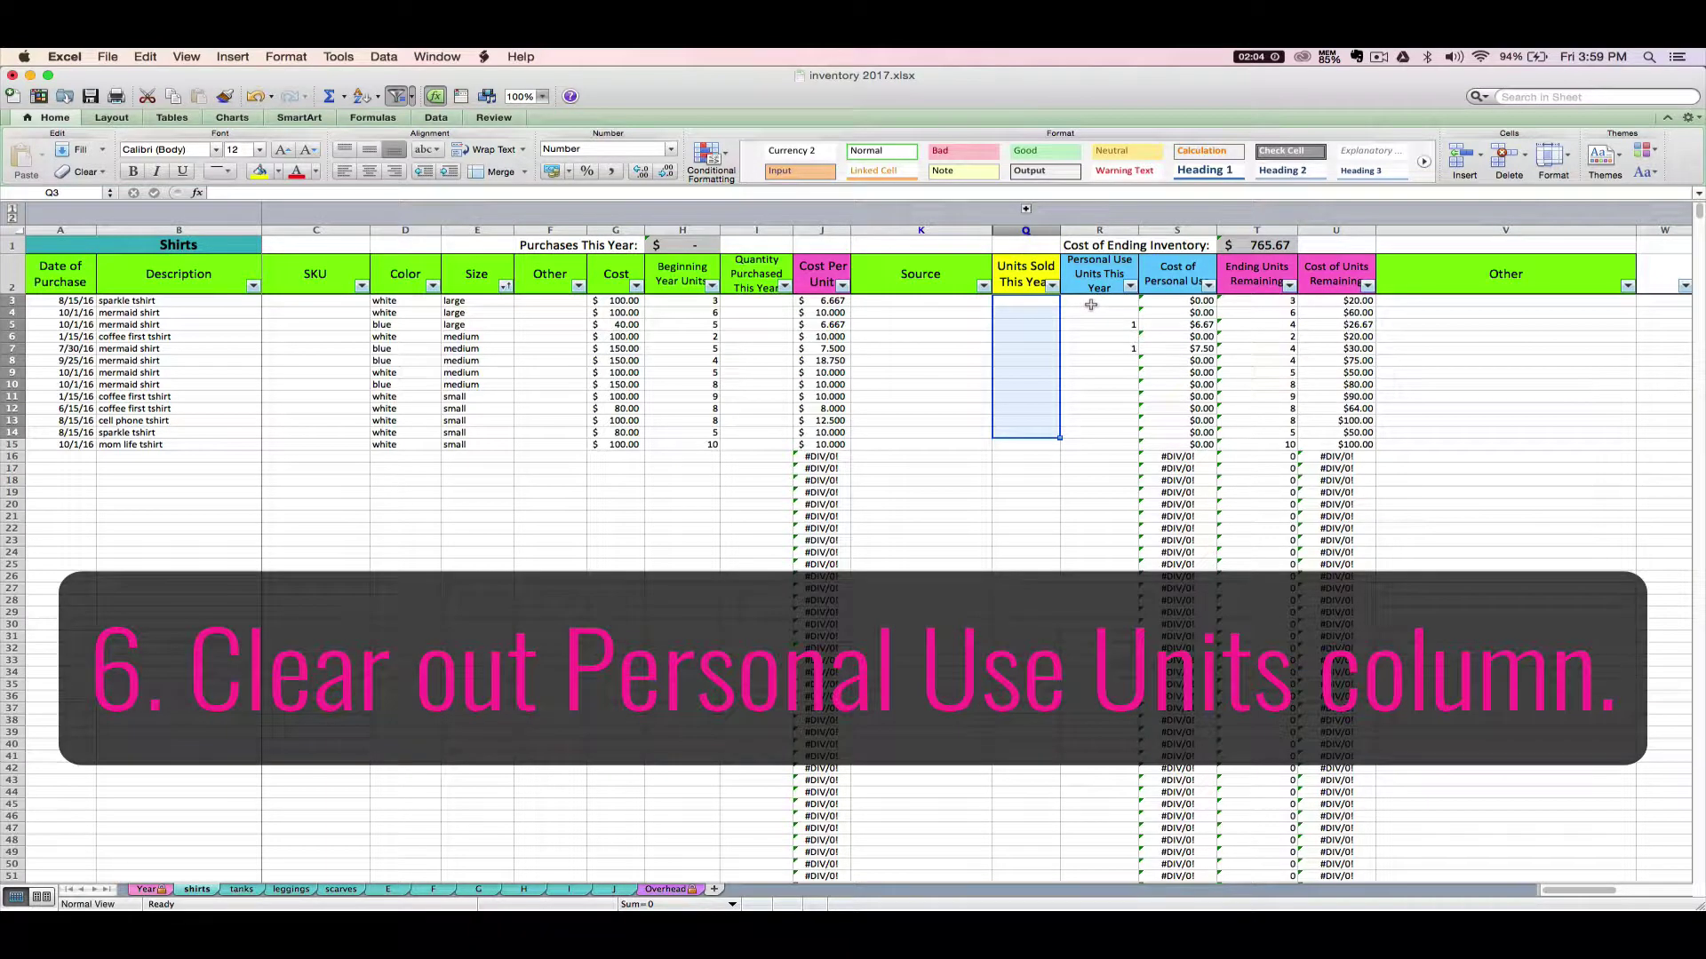
Clear the Personal Use Units entries, leaving Cost of Ending Inventory at $779.83
{"action": "left_click_drag", "start_coordinate": [1091, 304], "coordinate": [1095, 434]}
{"action": "right_click", "coordinate": [1098, 401]}
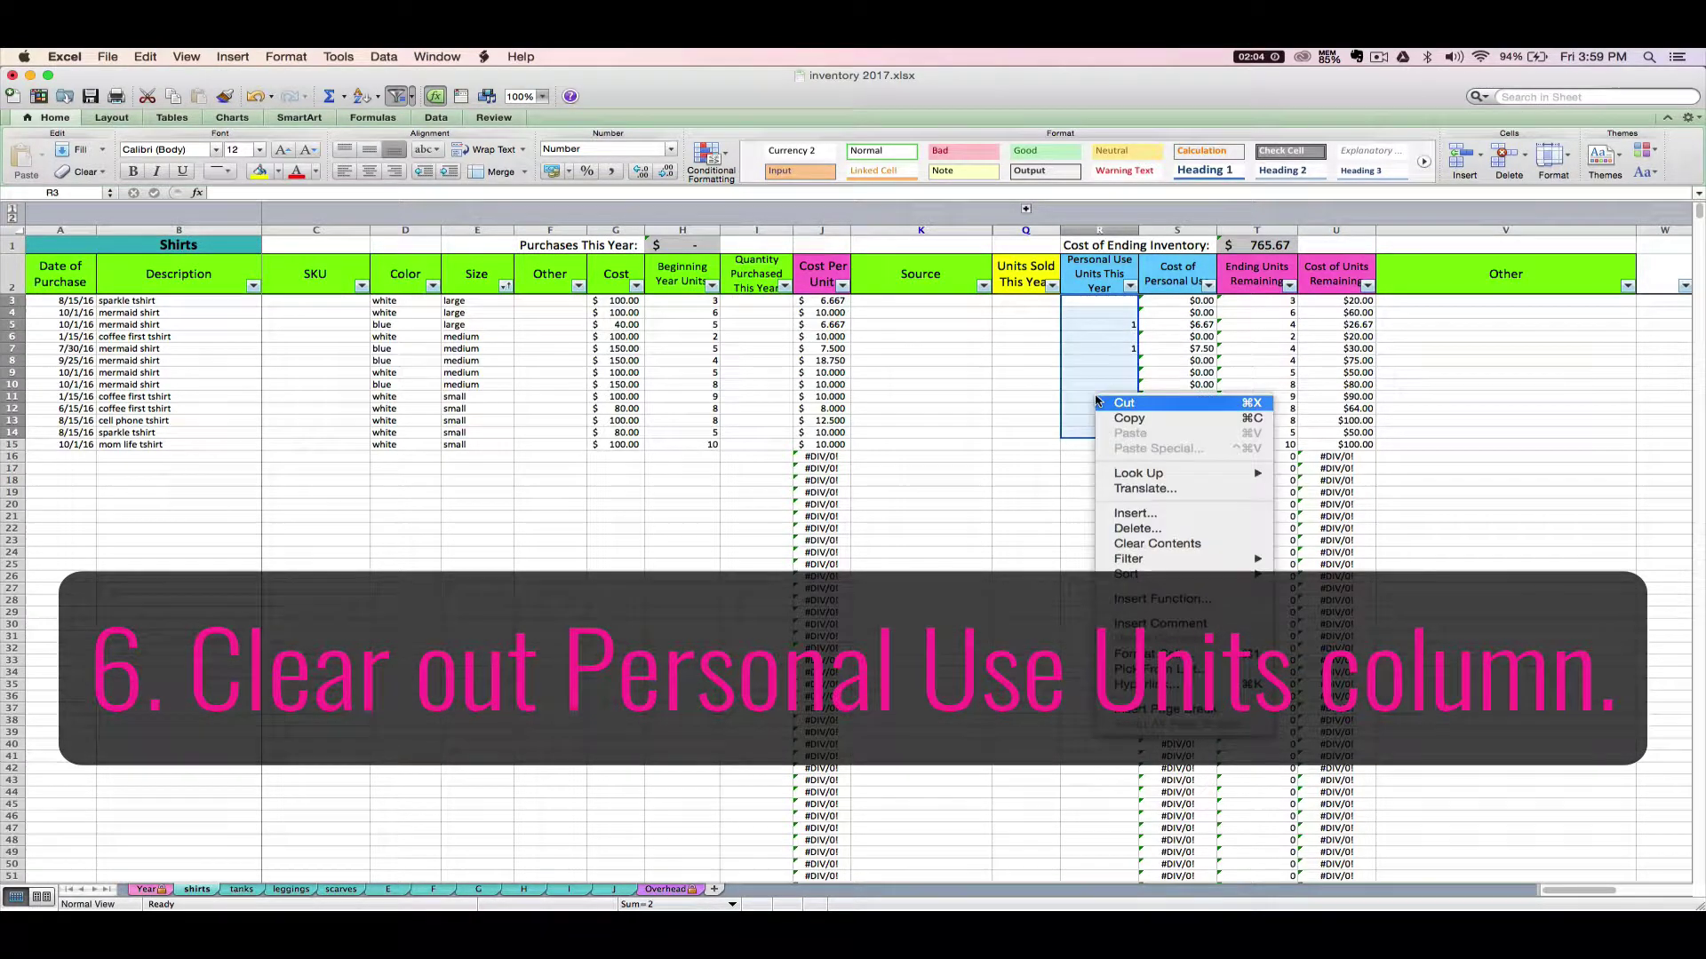
{"action": "left_click", "coordinate": [1127, 543]}
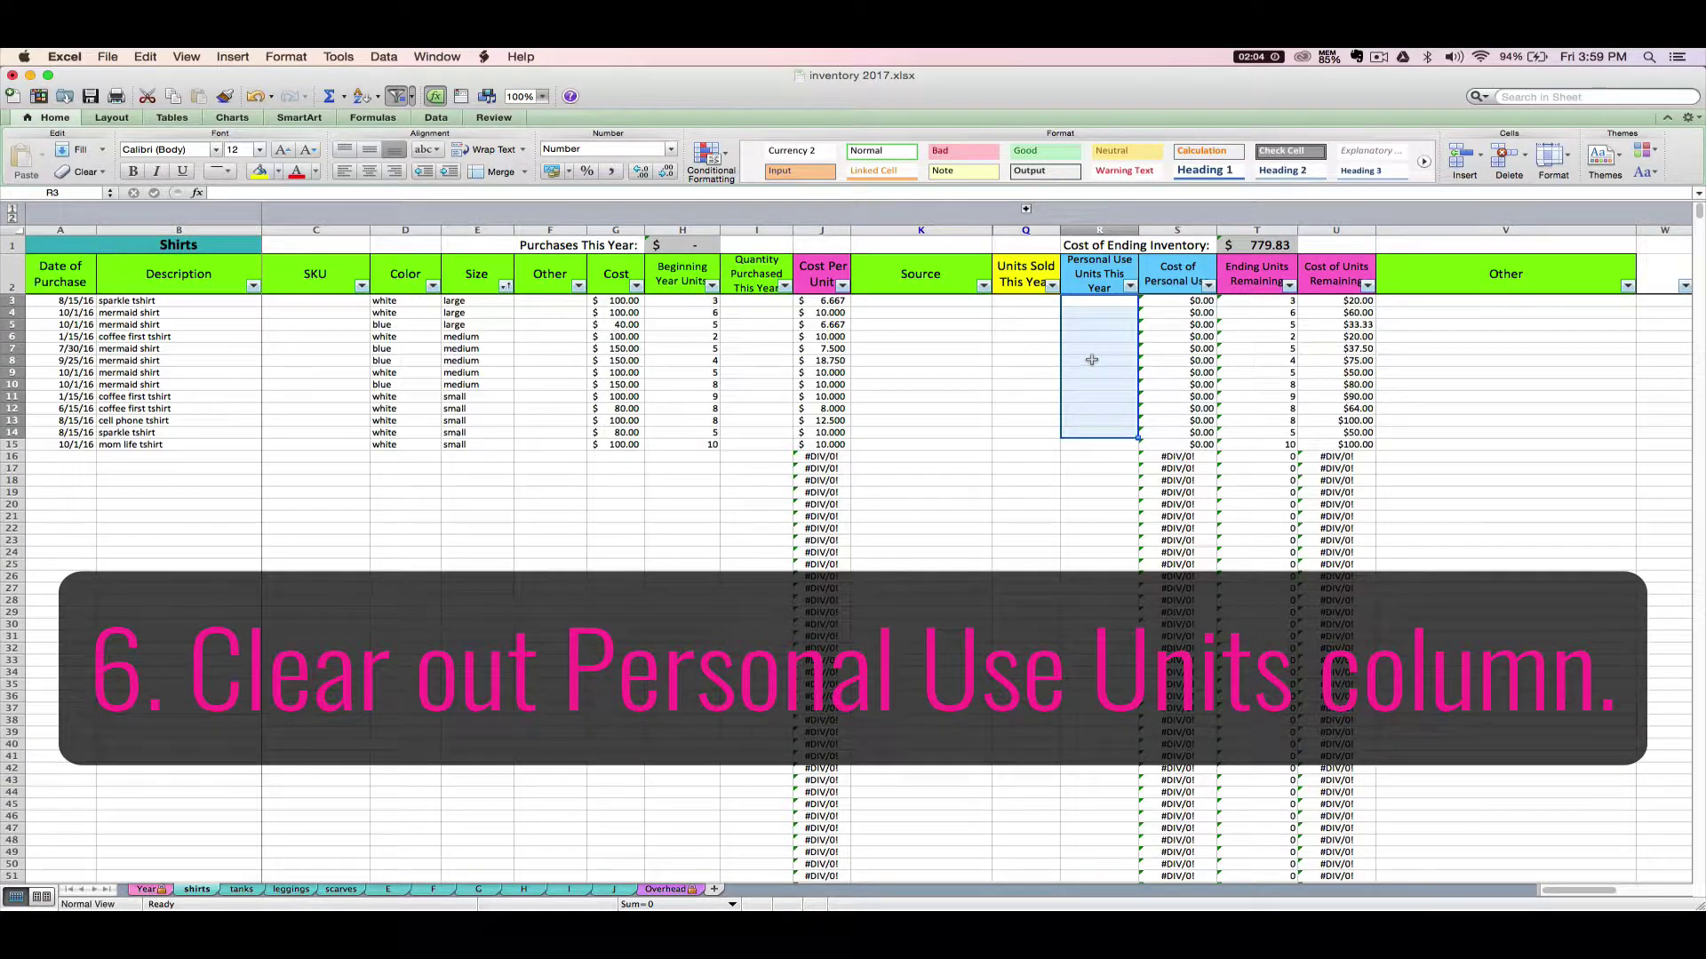
{"action": "left_click", "coordinate": [1160, 306]}
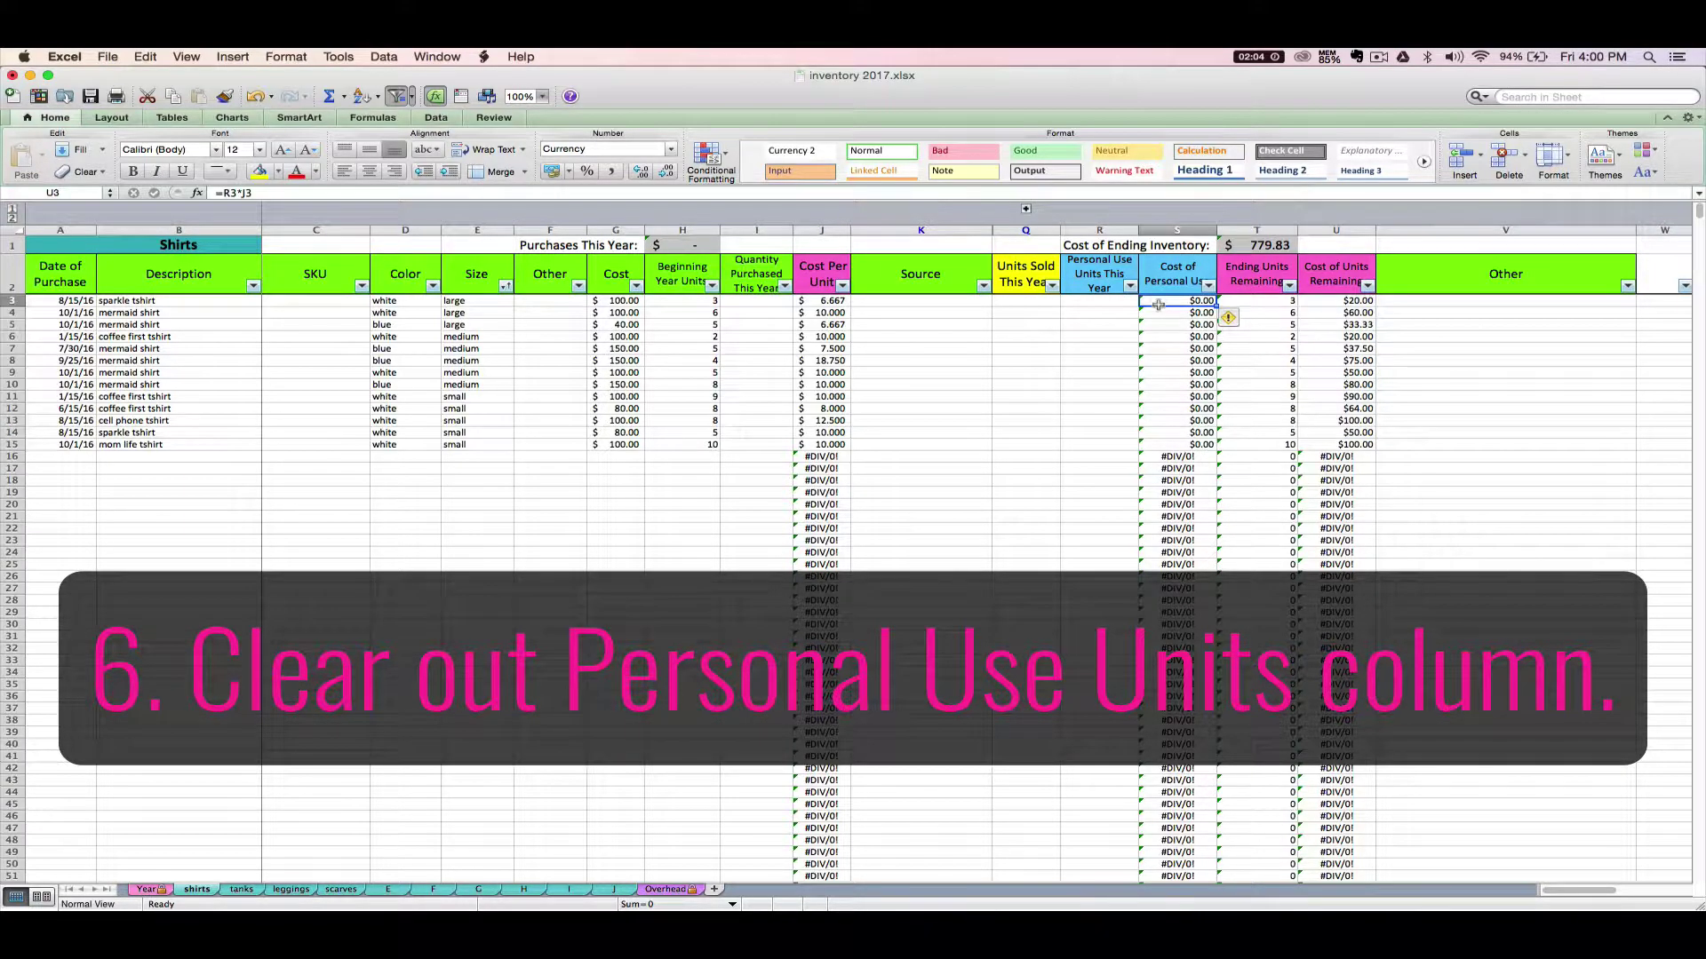
{"action": "left_click_drag", "start_coordinate": [1160, 305], "coordinate": [1313, 436]}
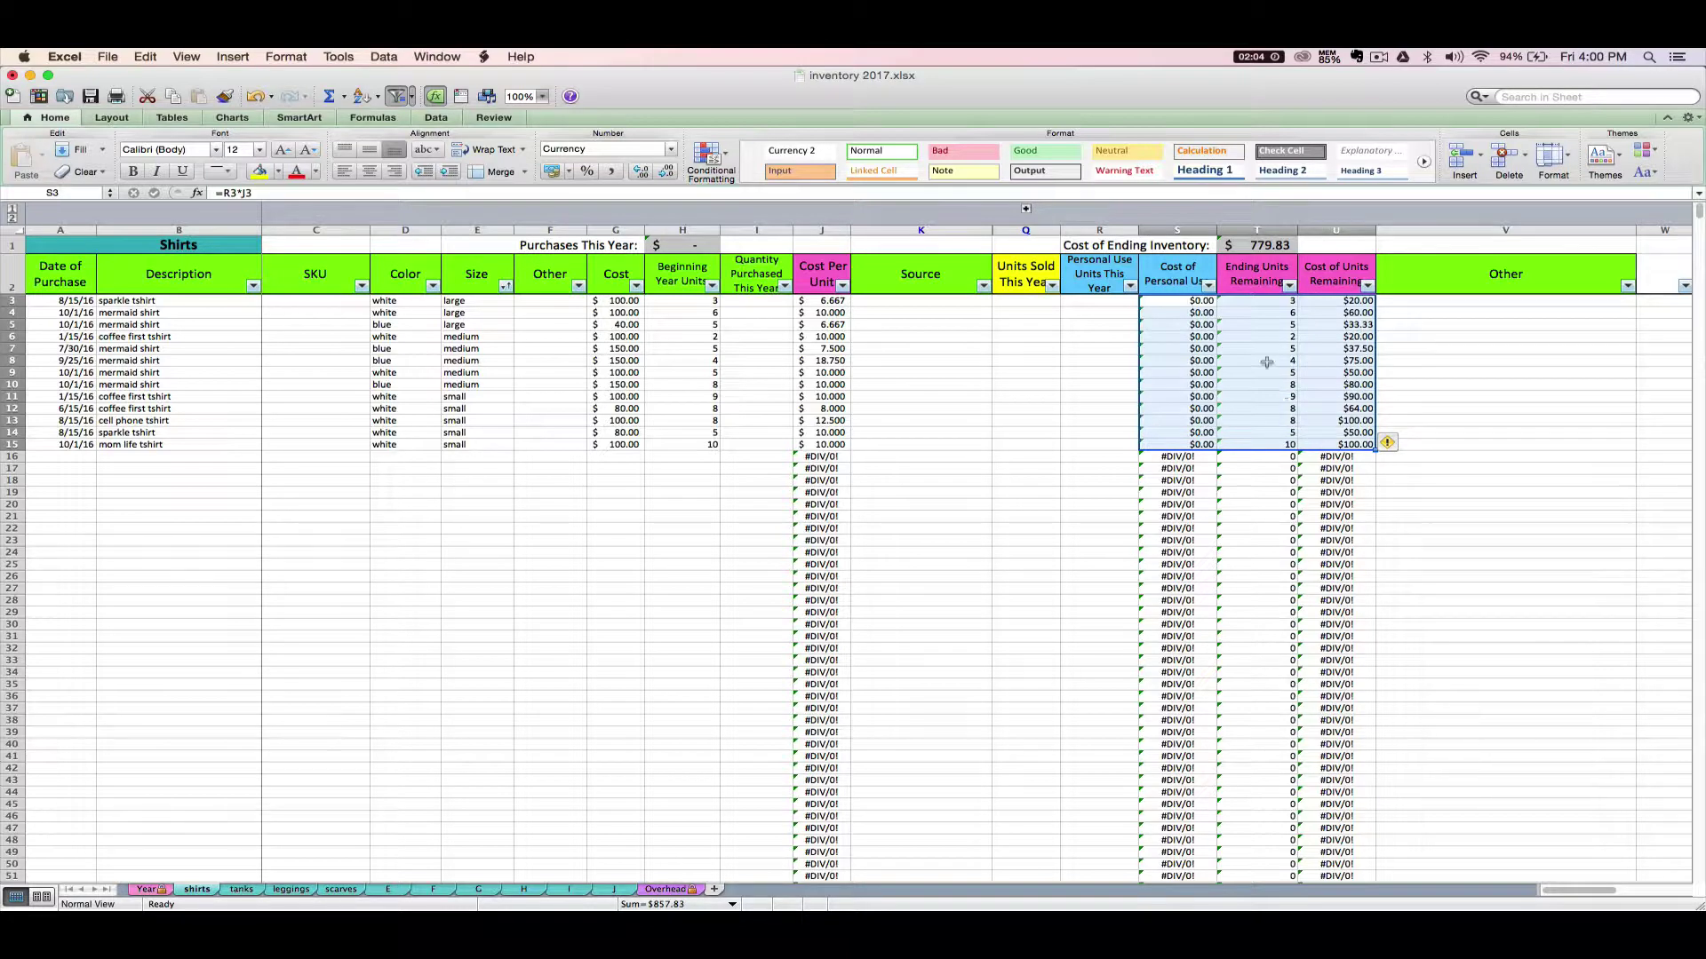
{"action": "left_click", "coordinate": [1165, 361]}
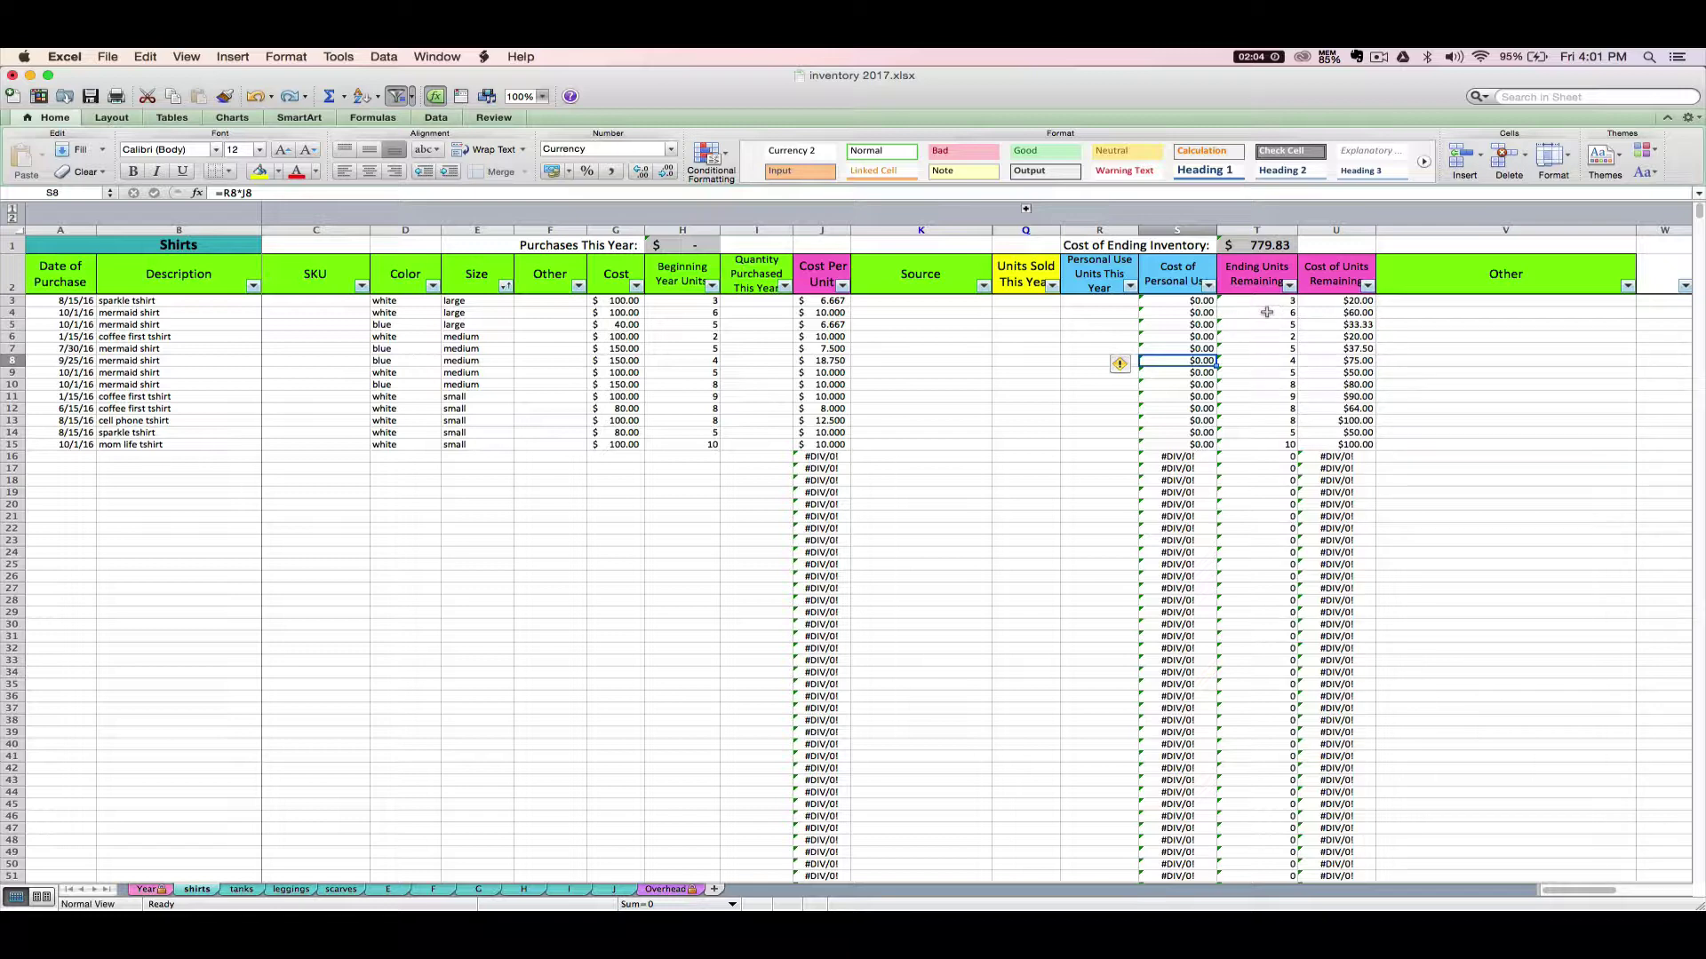
Replace the plain 6 in T4 with the Ending Units Remaining formula copied from T3
{"action": "left_click", "coordinate": [1260, 314]}
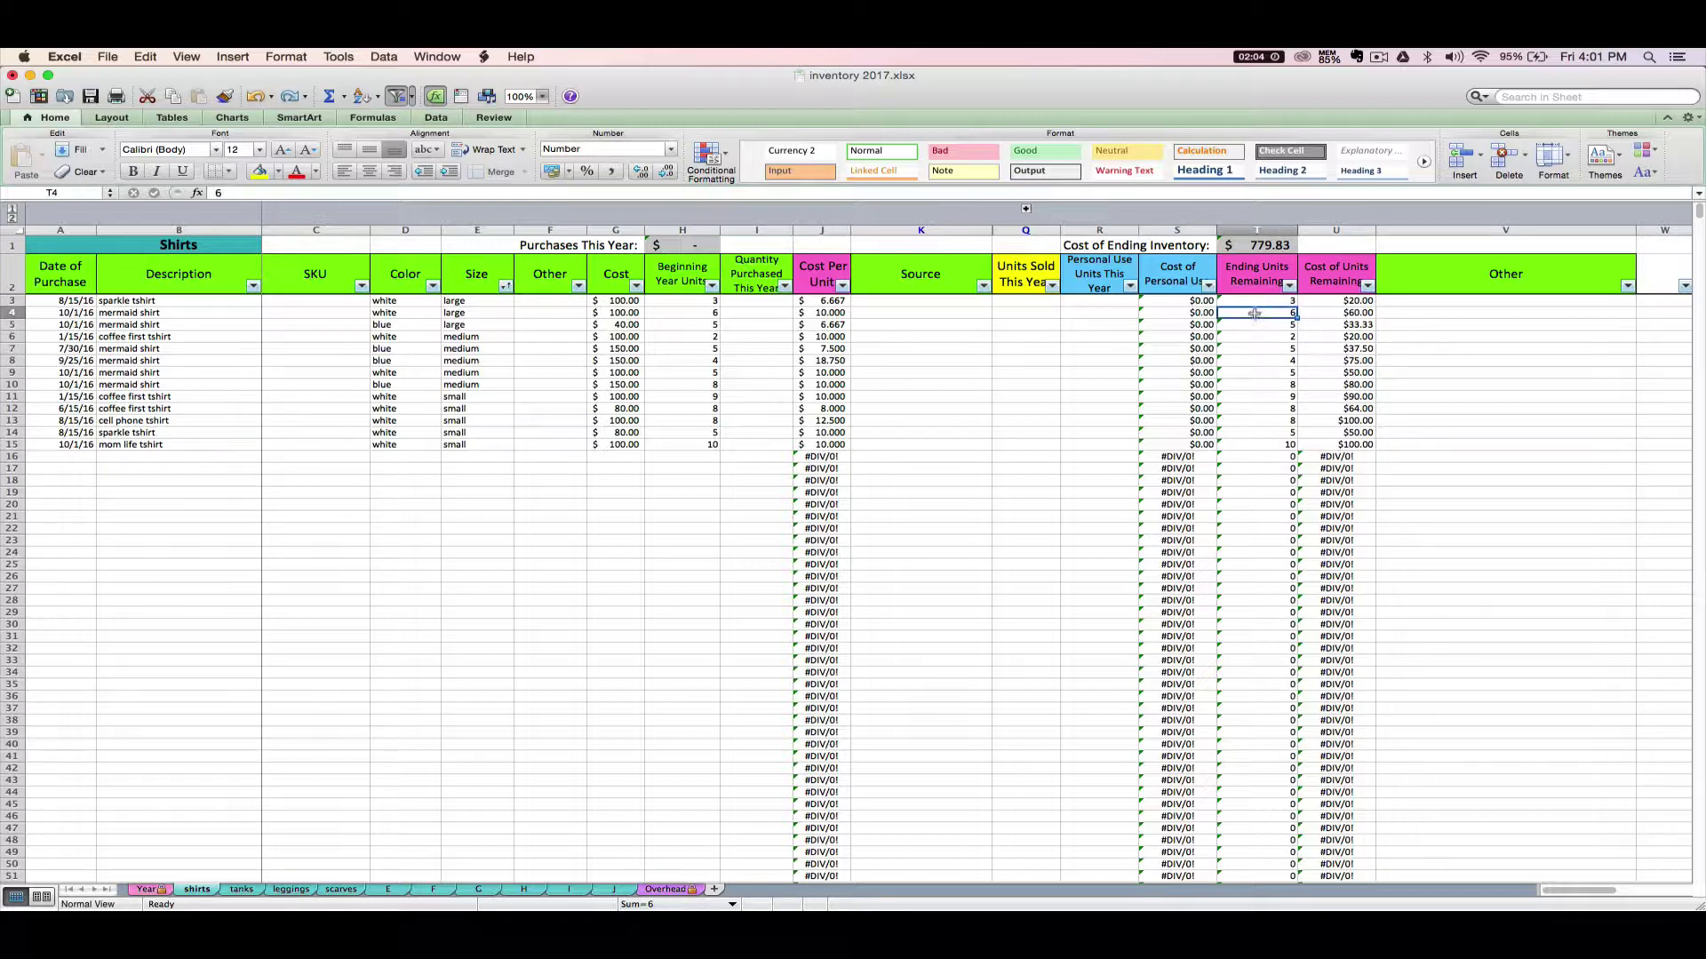
{"action": "left_click", "coordinate": [1261, 337]}
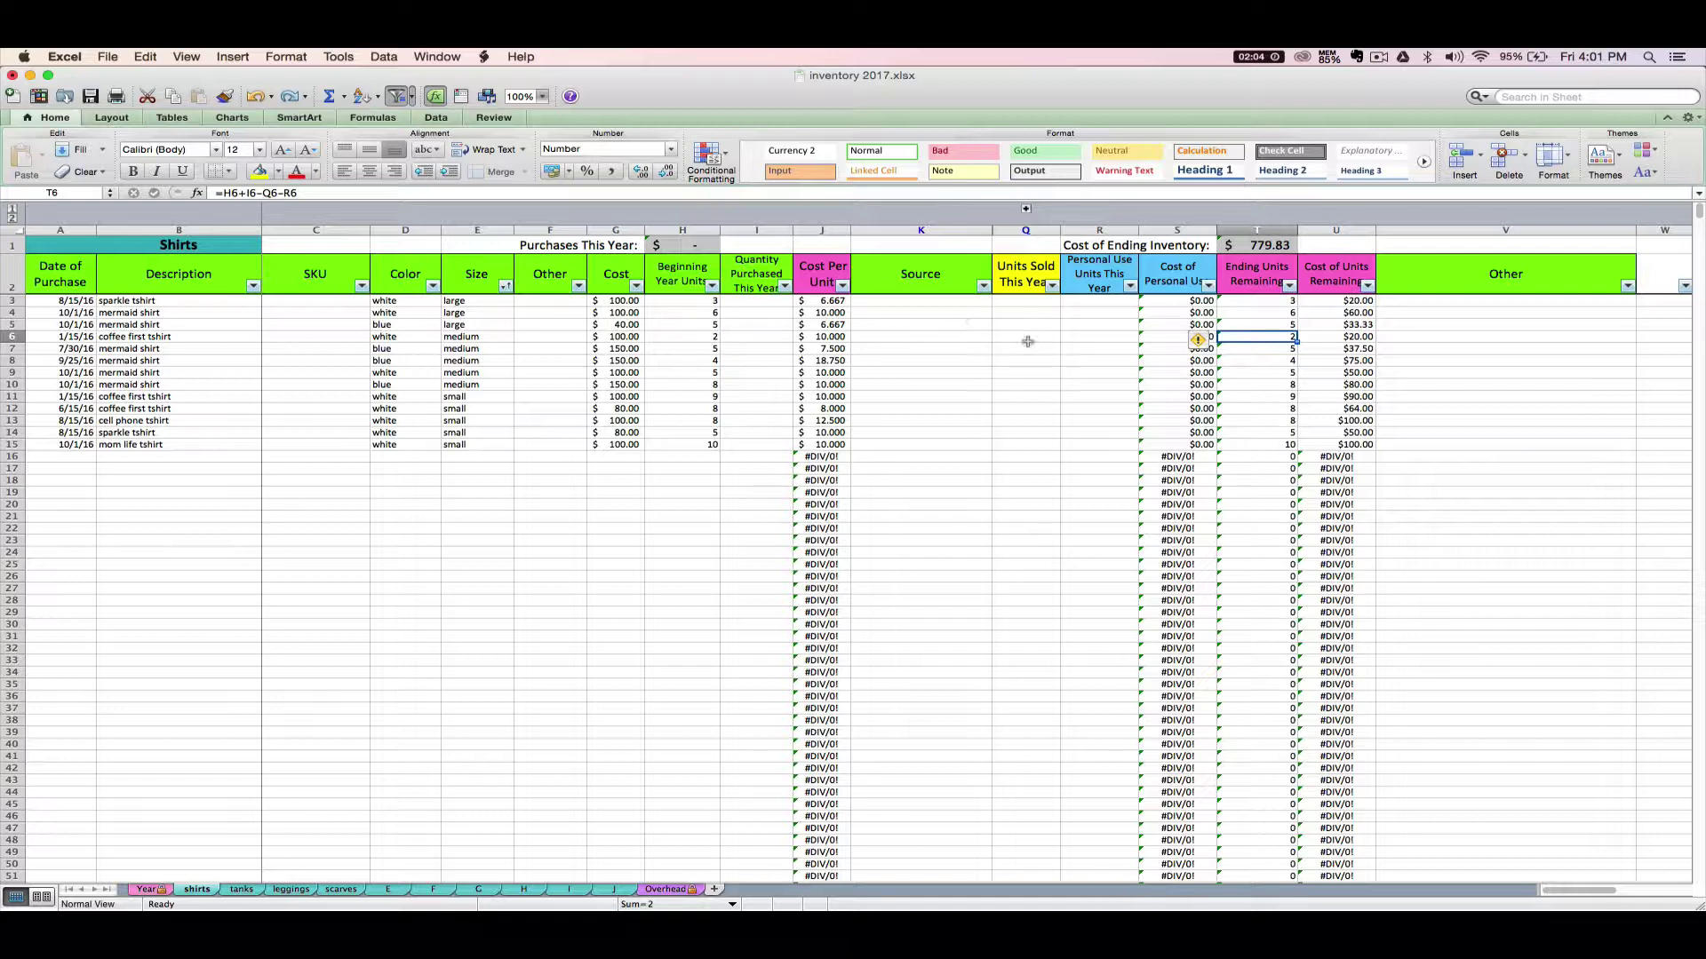
{"action": "left_click", "coordinate": [1291, 314]}
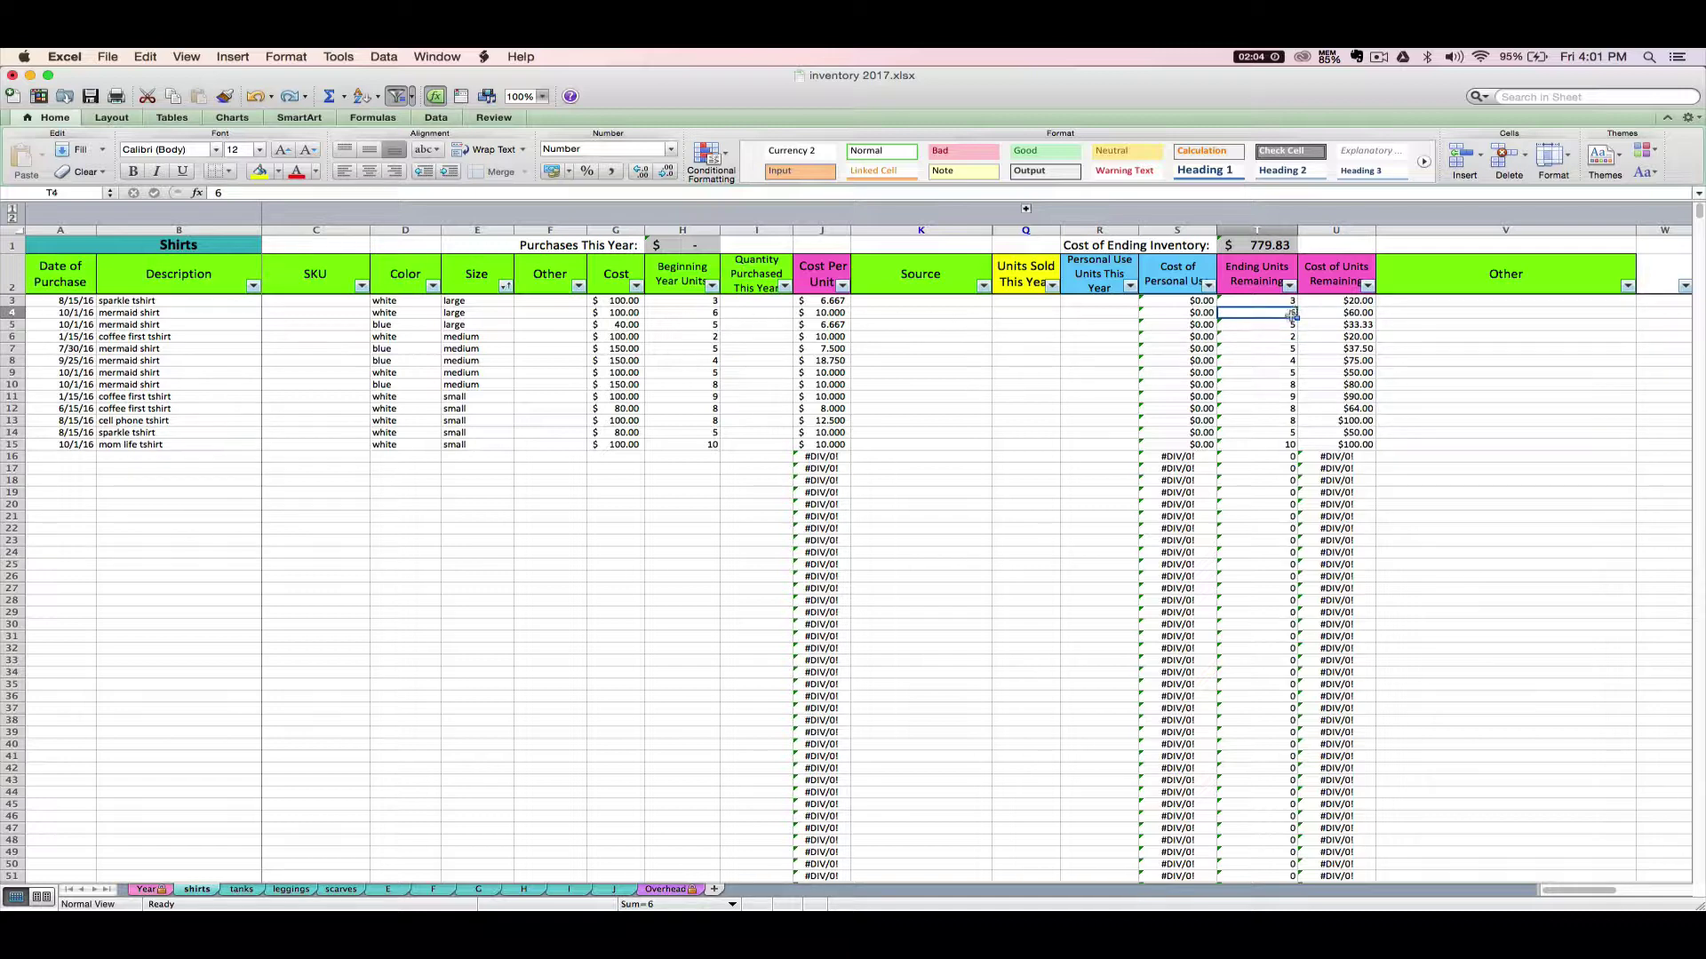
{"action": "left_click", "coordinate": [1244, 303]}
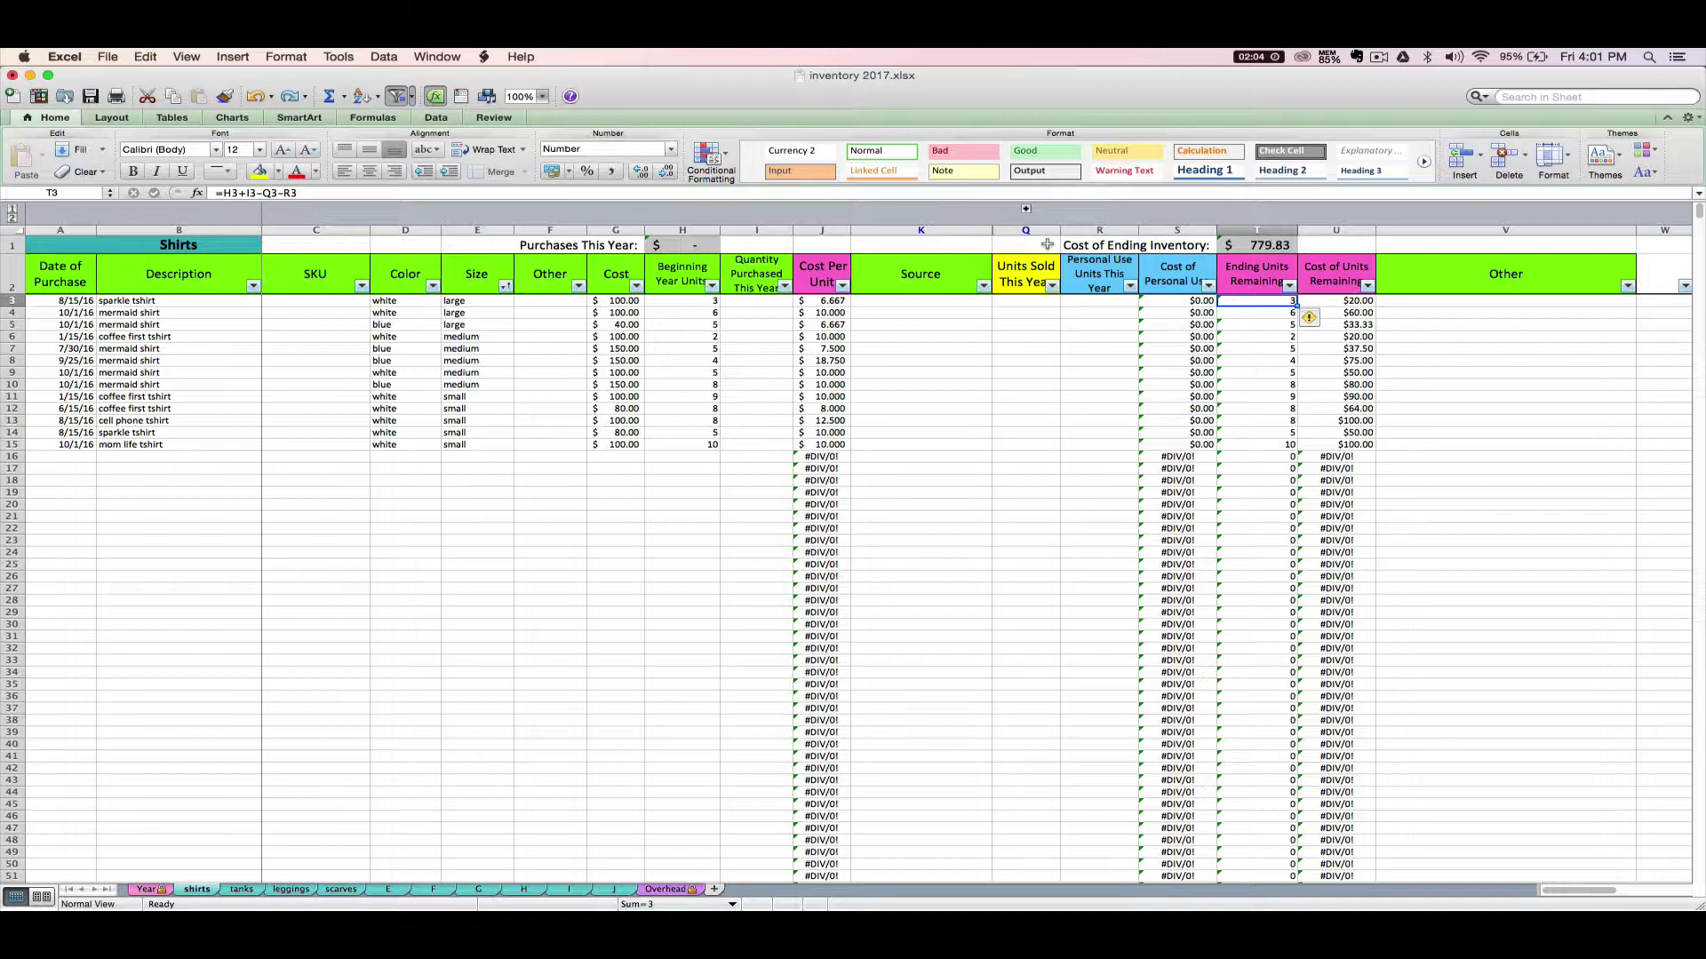
{"action": "key", "text": "super+c"}
{"action": "right_click", "coordinate": [1252, 302]}
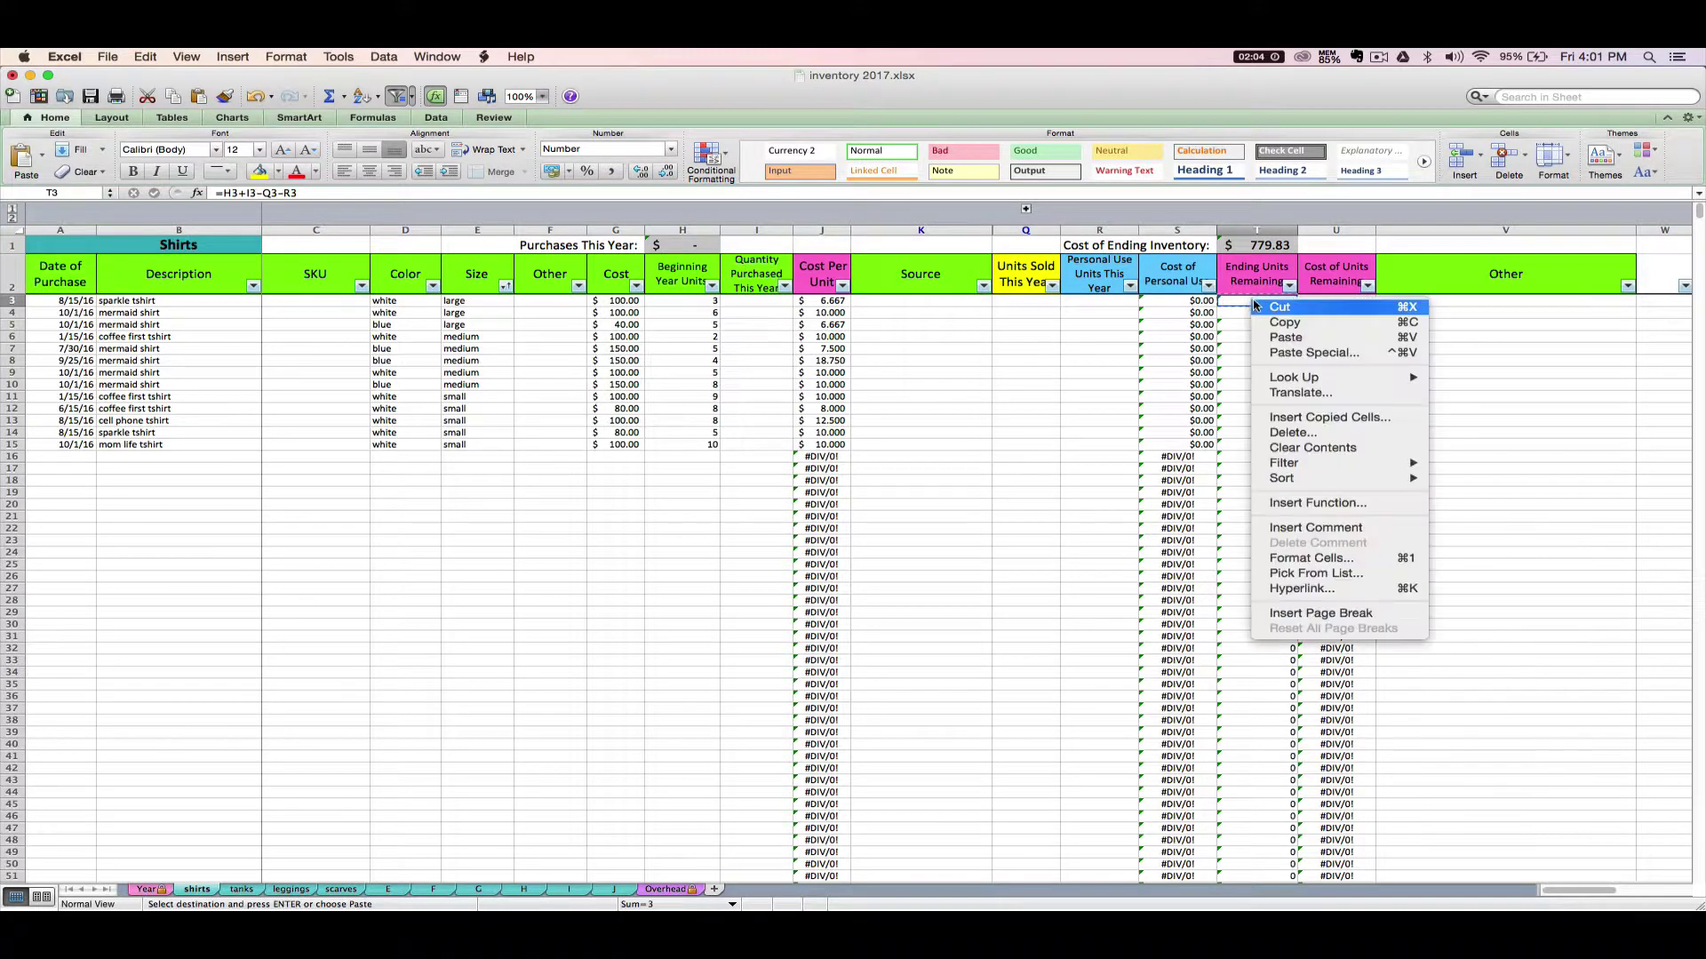
{"action": "left_click", "coordinate": [1267, 325]}
{"action": "left_click", "coordinate": [1260, 313]}
{"action": "right_click", "coordinate": [1243, 306]}
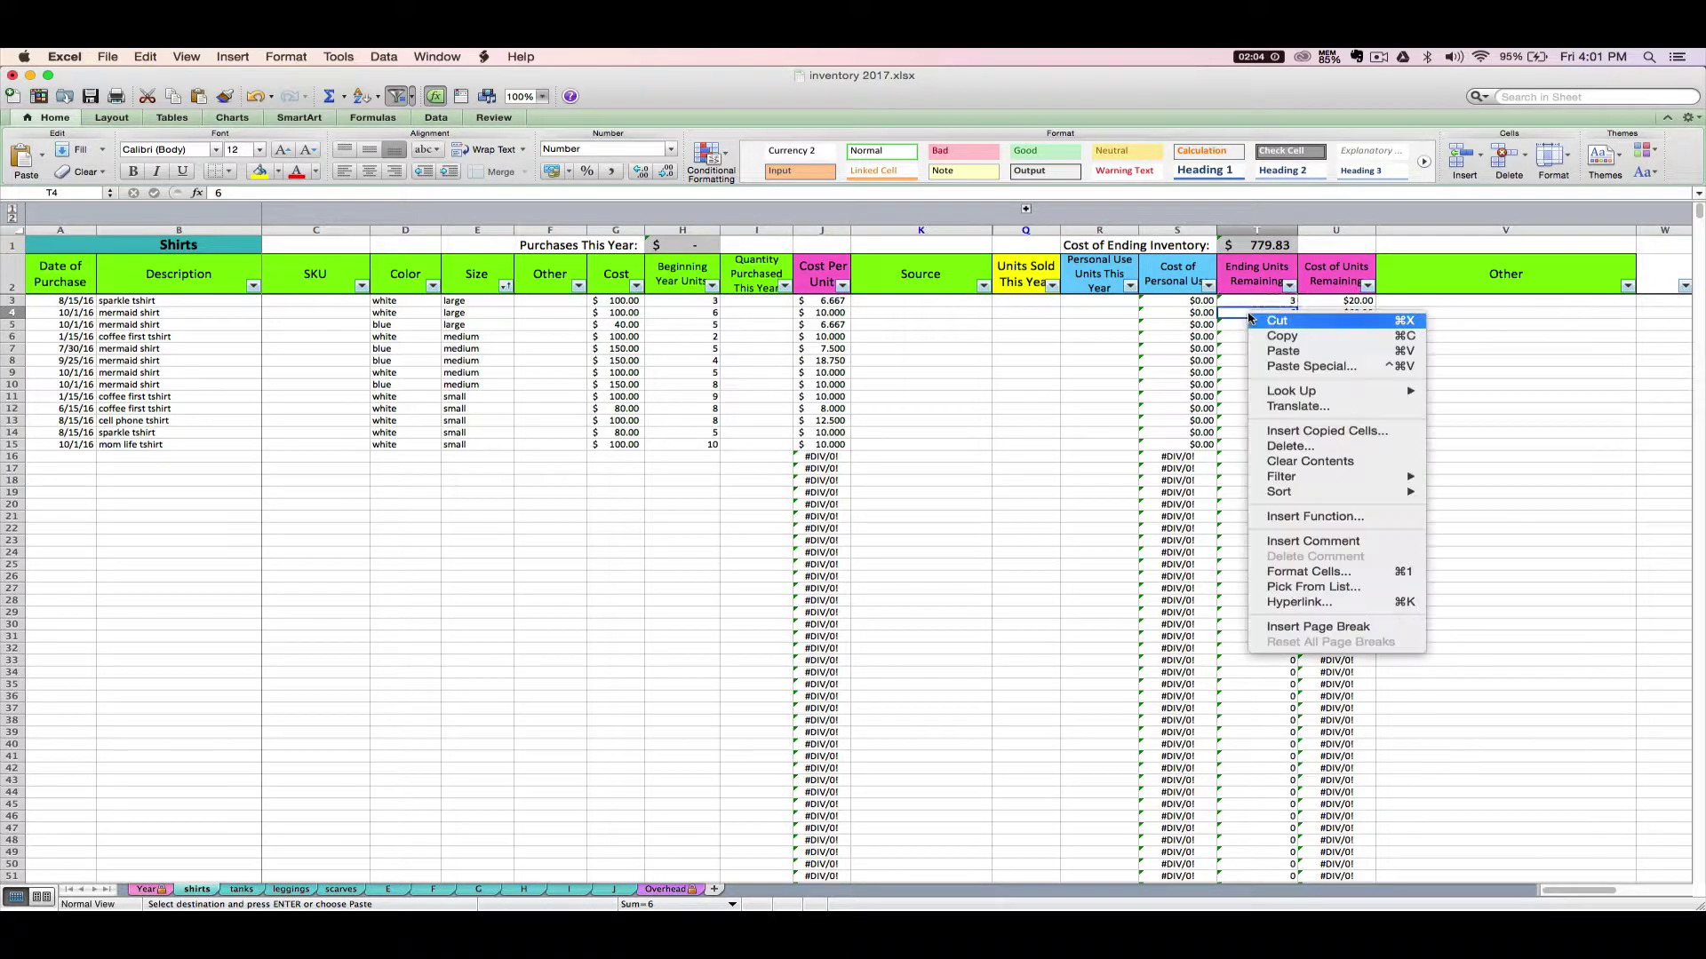
{"action": "left_click", "coordinate": [1258, 347]}
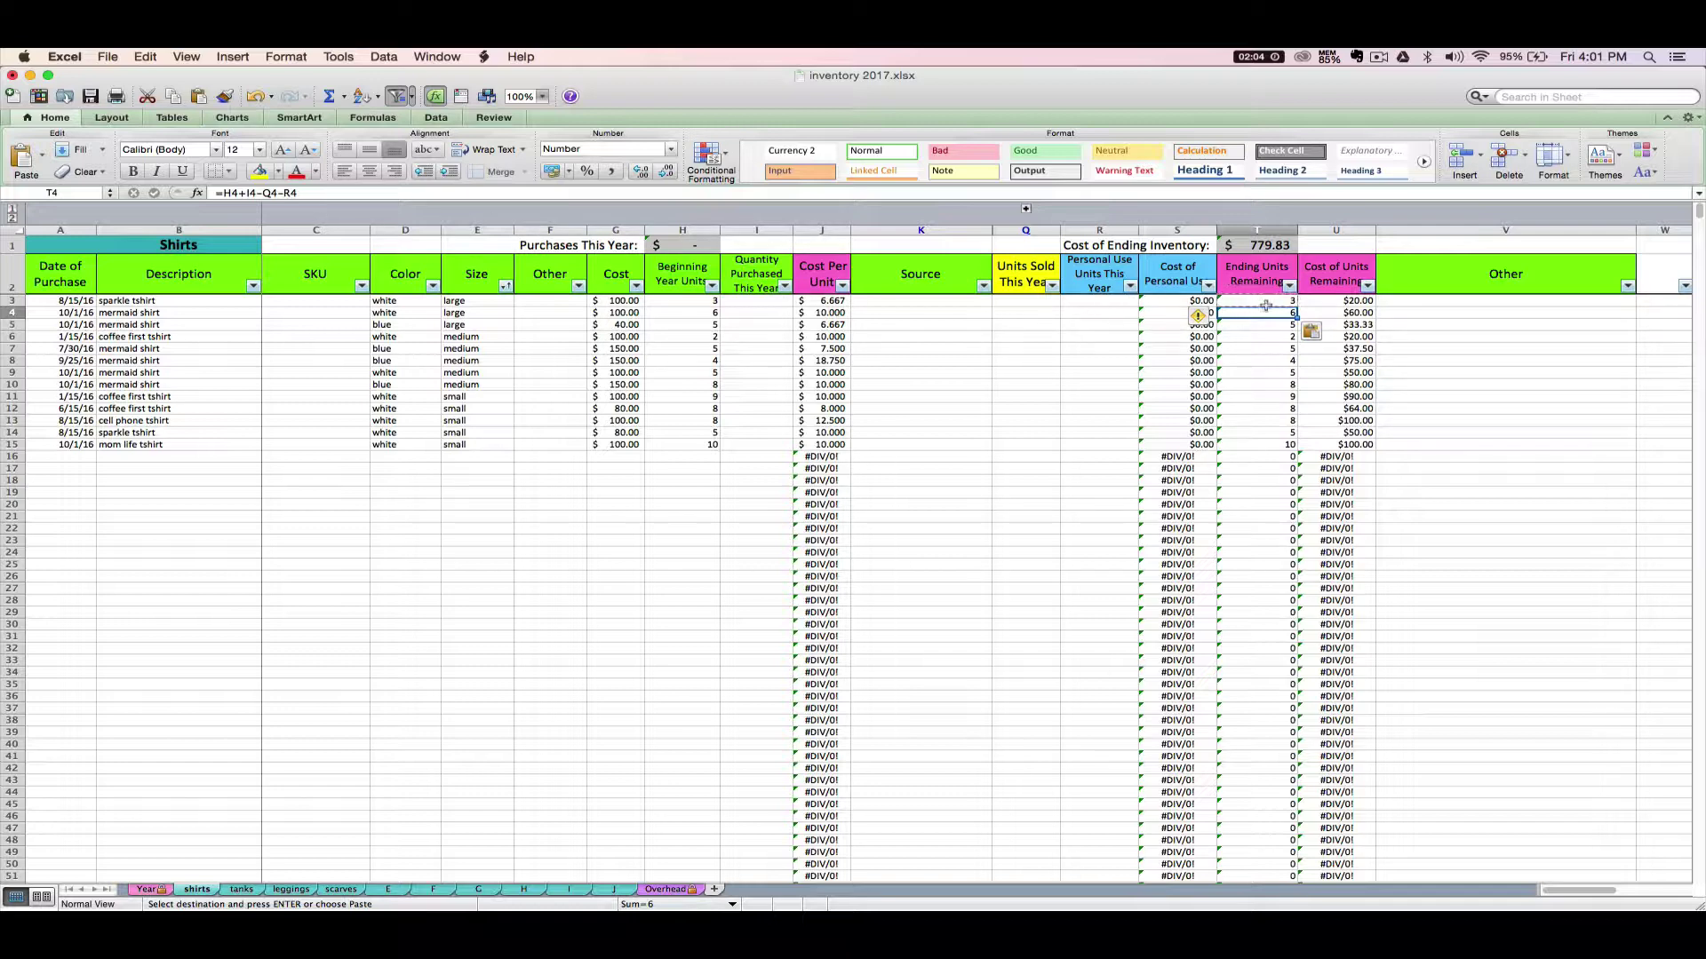
{"action": "left_click", "coordinate": [1248, 325]}
{"action": "key", "text": "super+s"}
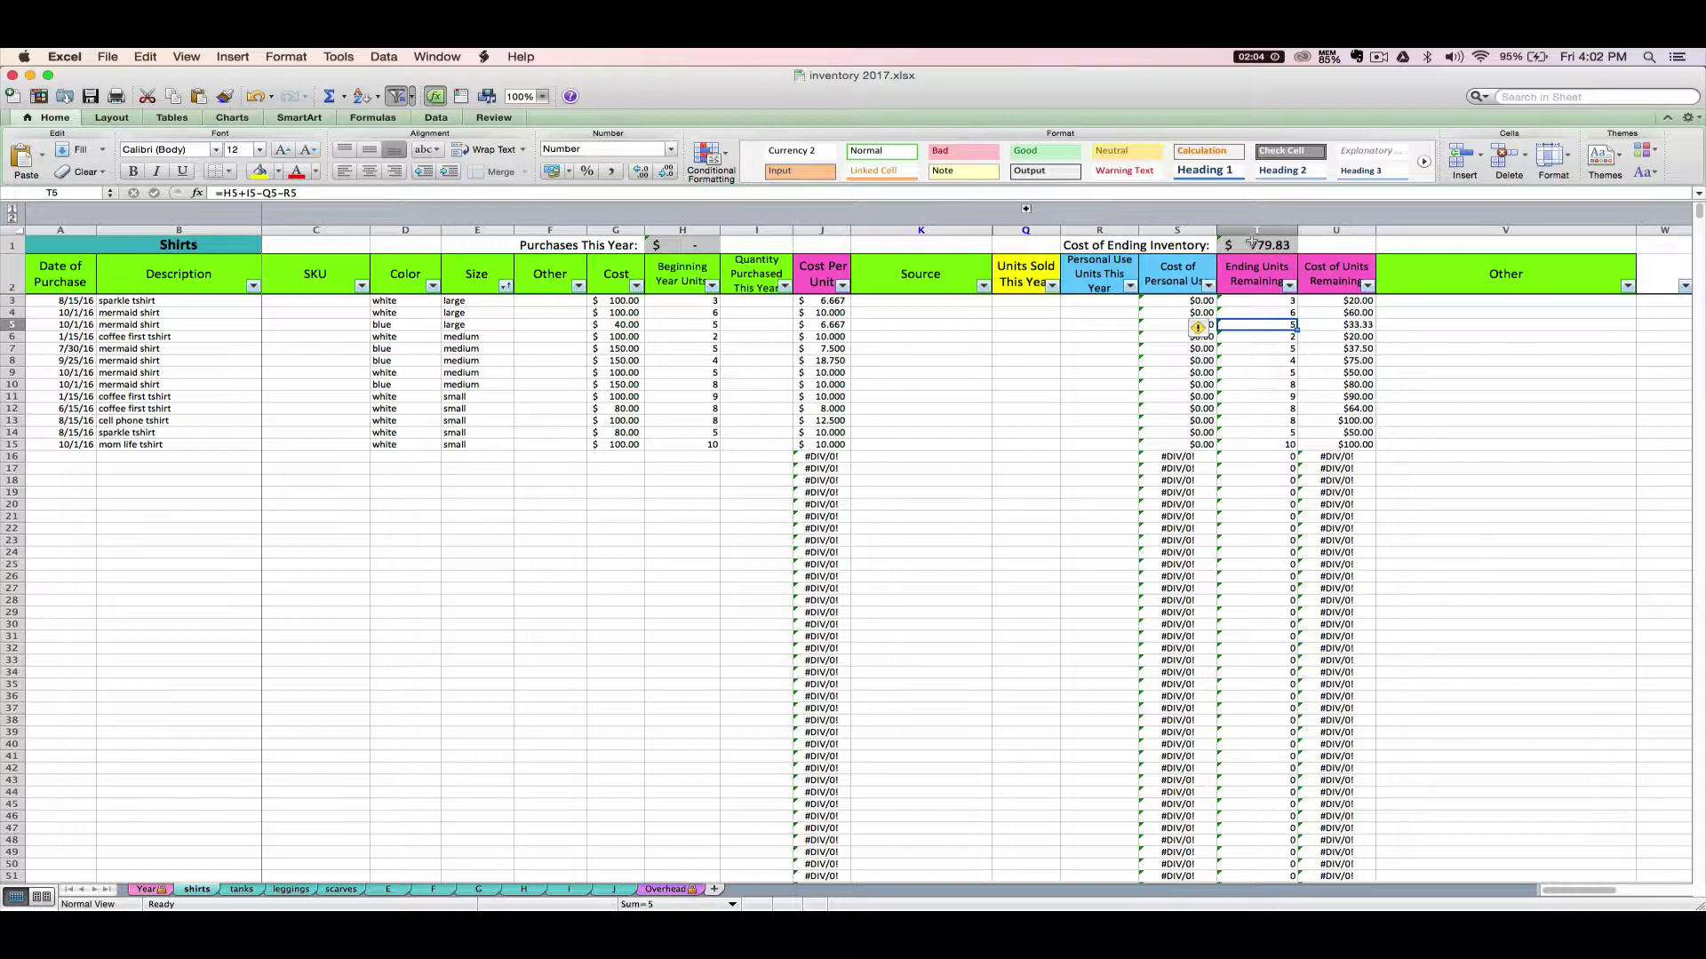
Check the $779.83 total in T1 and move the inventory 2017 window aside to reveal the resellers workbook
{"action": "left_click", "coordinate": [1253, 244]}
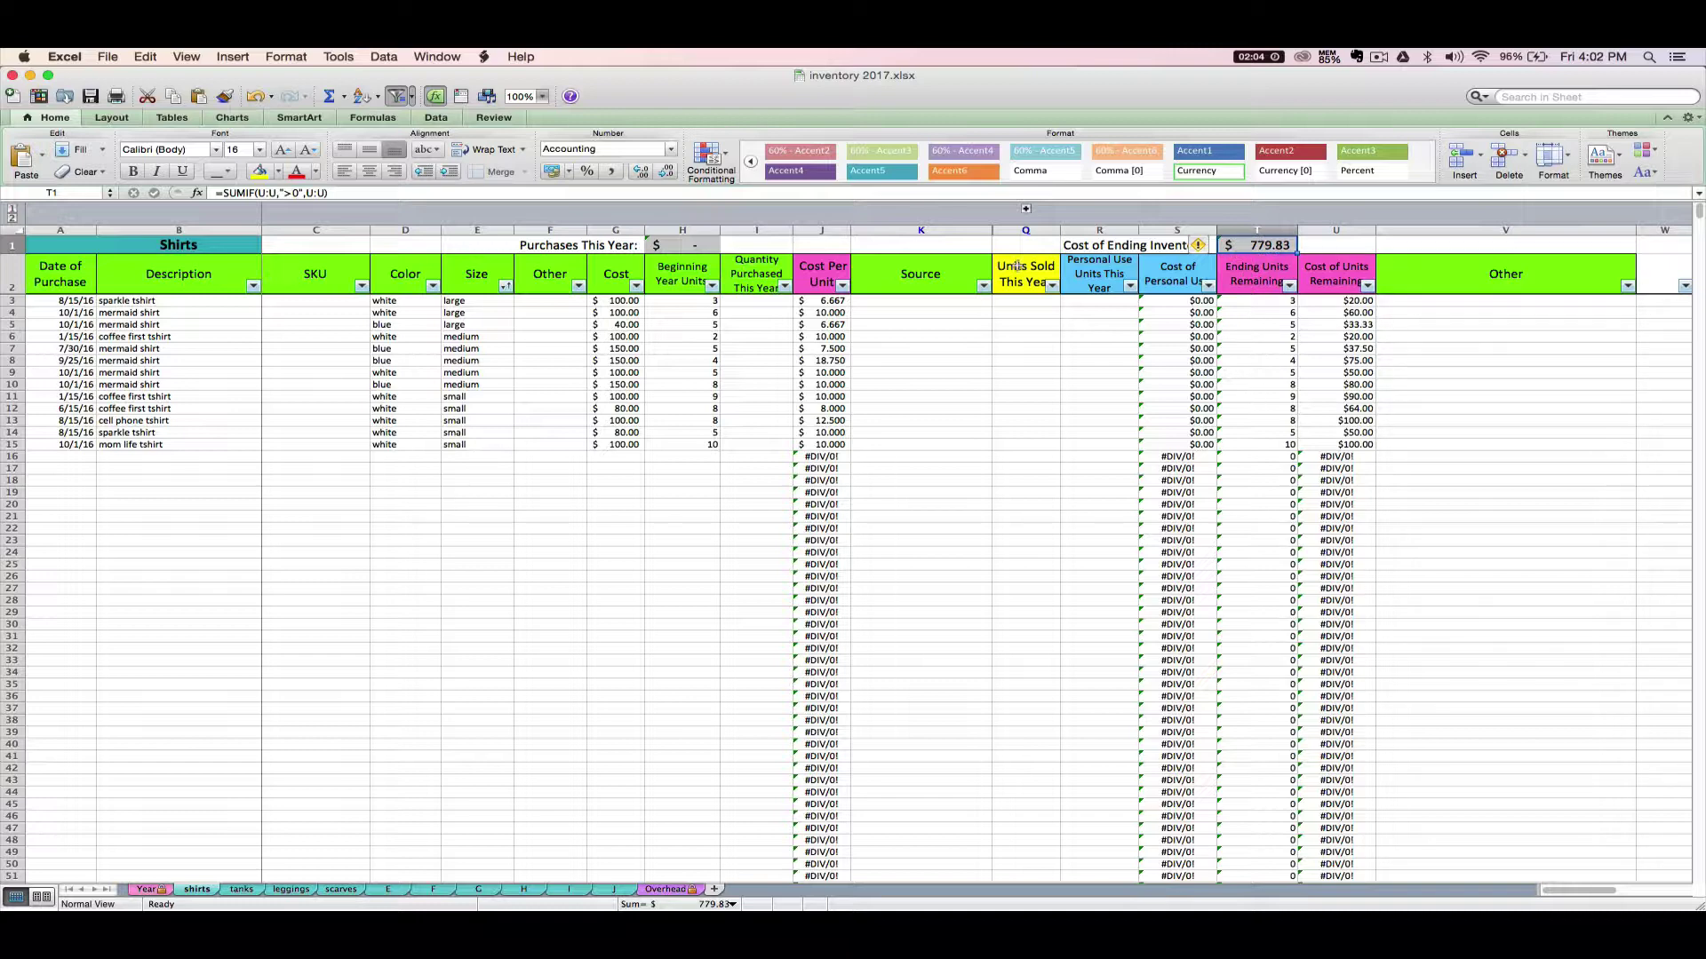
{"action": "left_click_drag", "start_coordinate": [602, 80], "coordinate": [640, 115]}
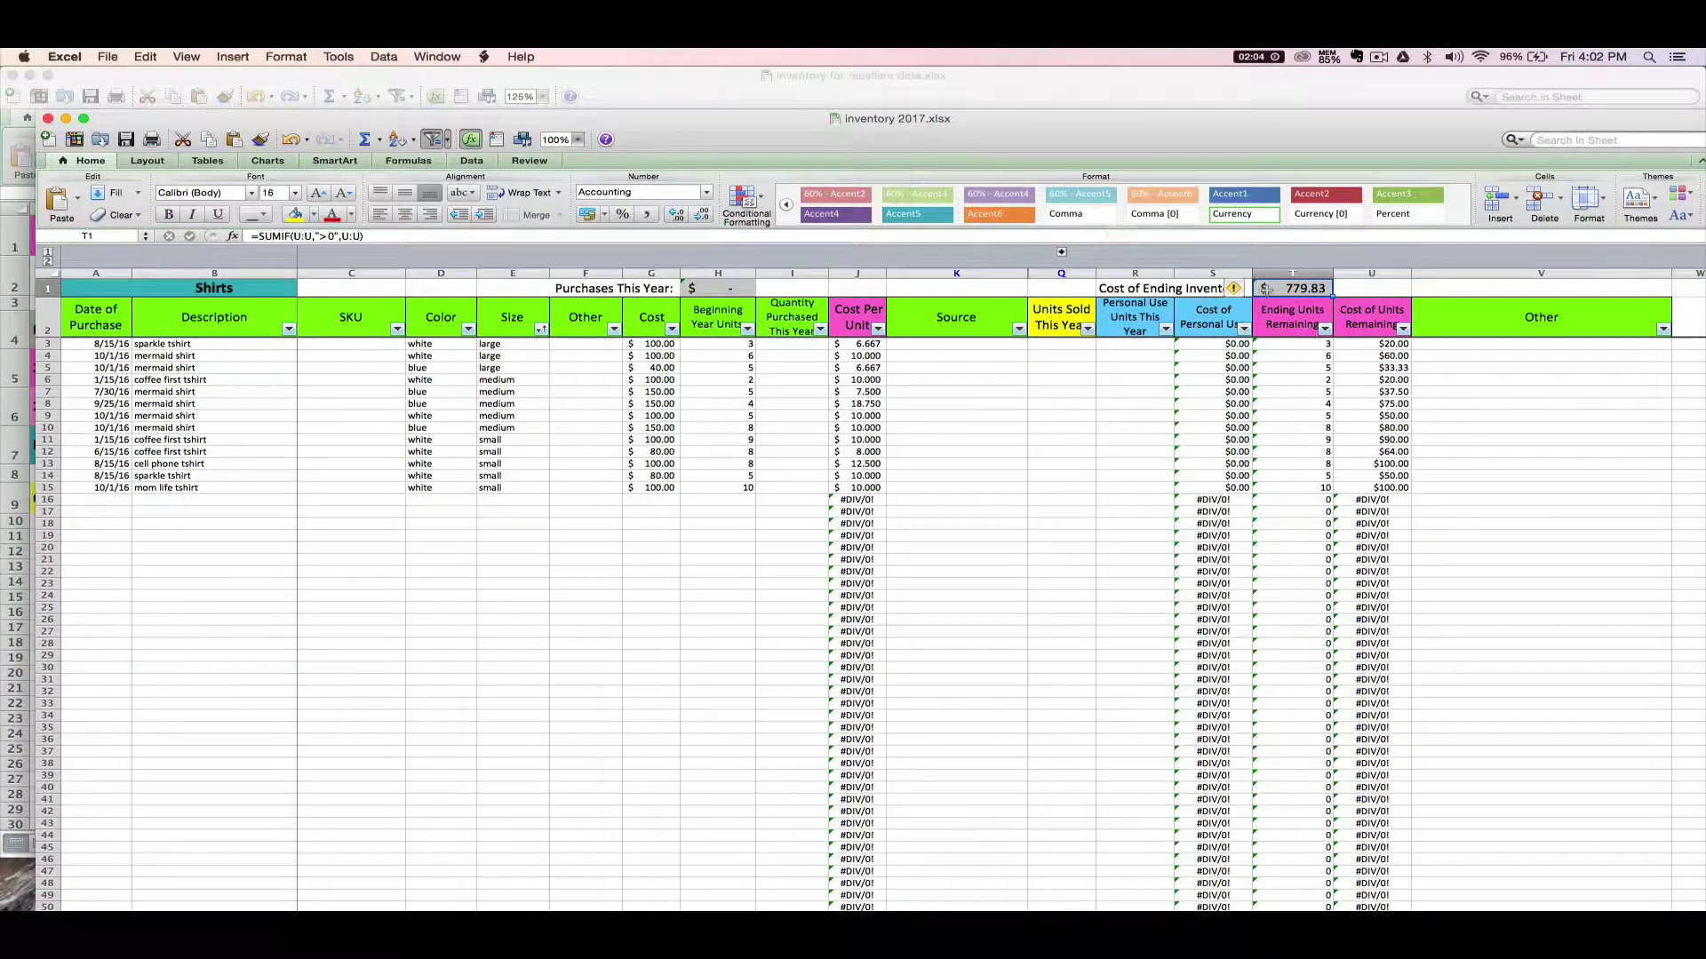
{"action": "left_click", "coordinate": [1059, 73]}
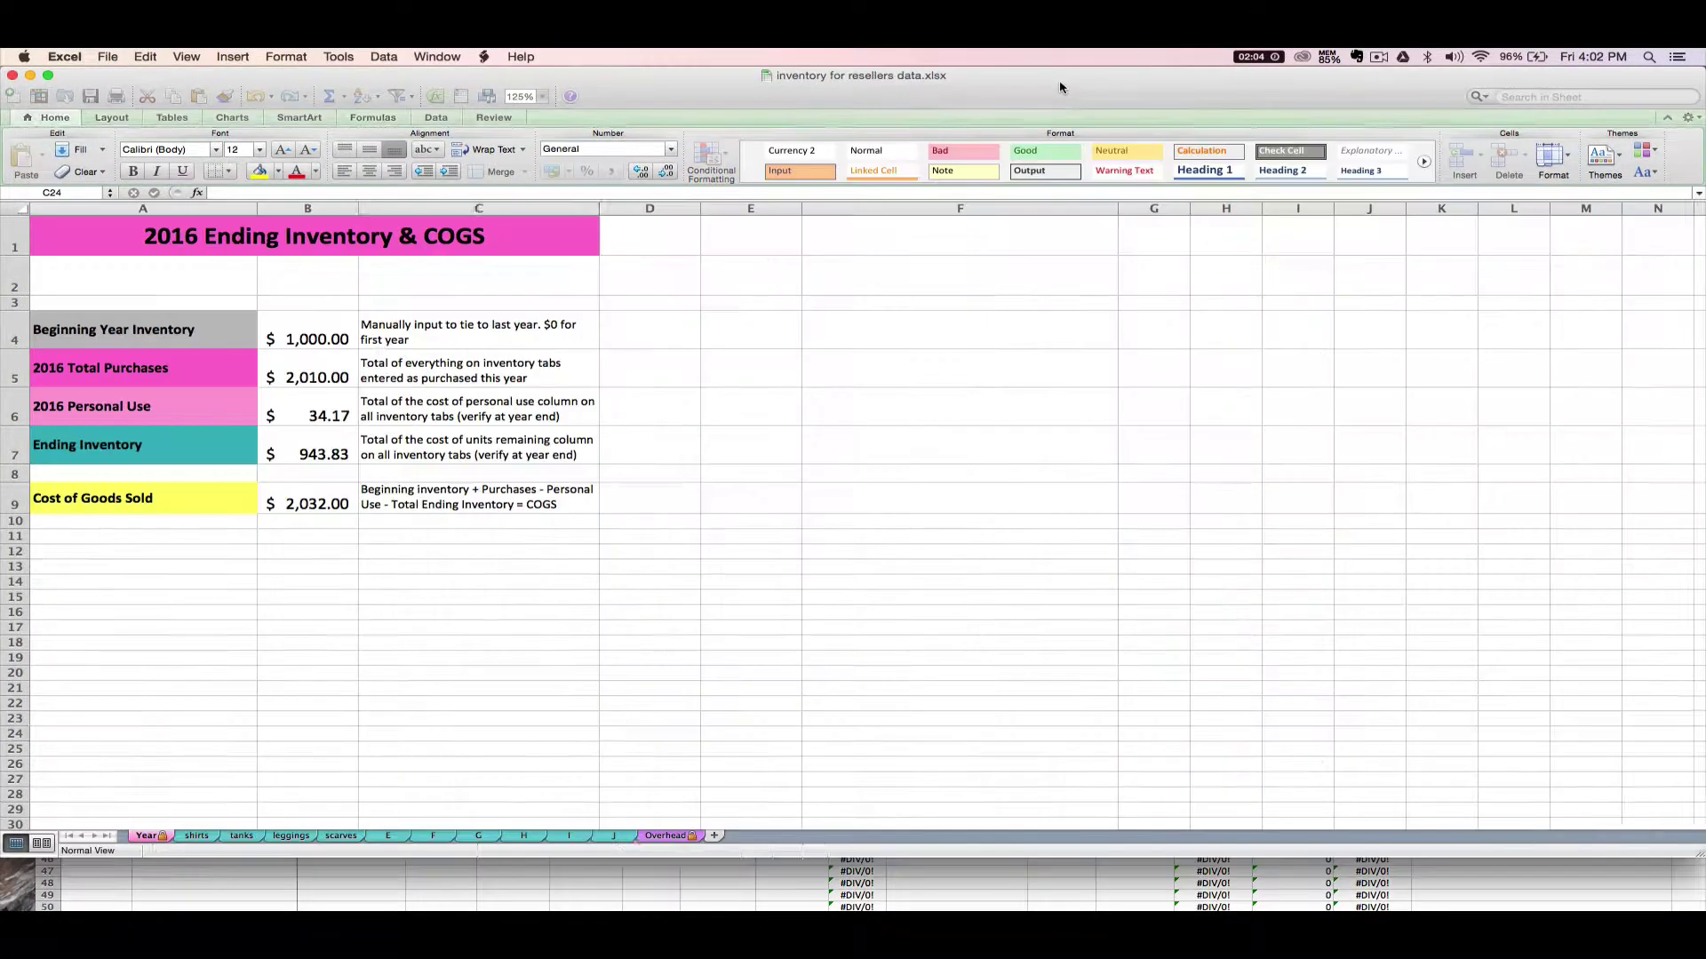
{"action": "left_click", "coordinate": [206, 836]}
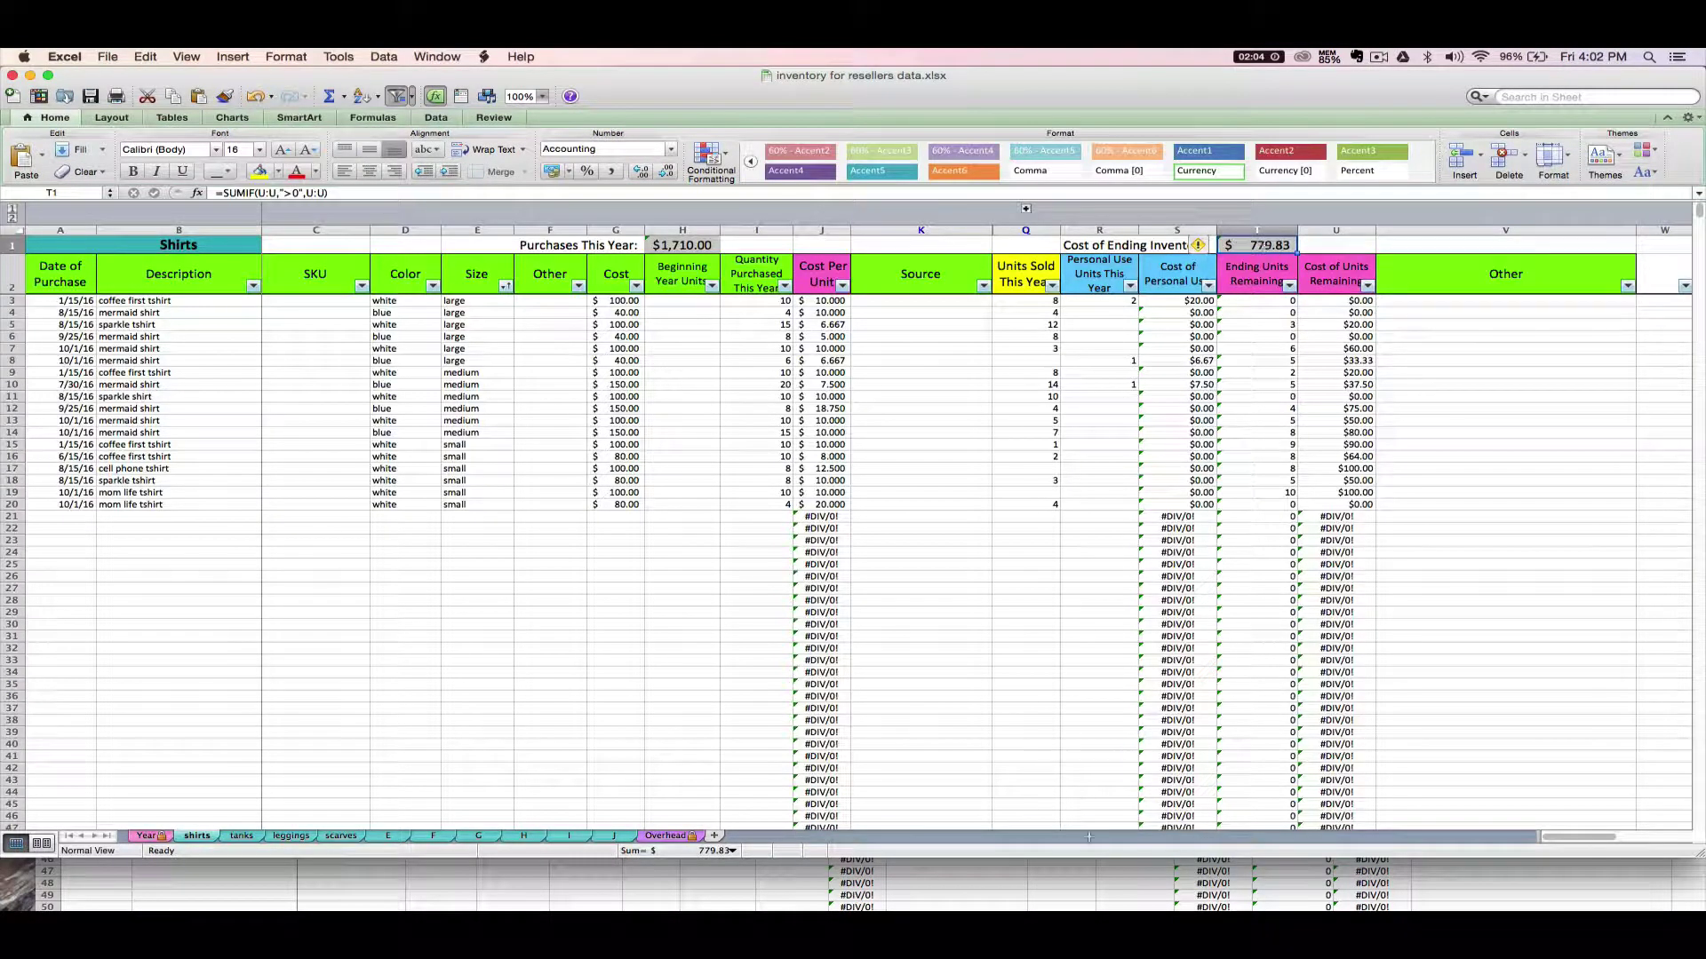
{"action": "left_click", "coordinate": [1067, 885]}
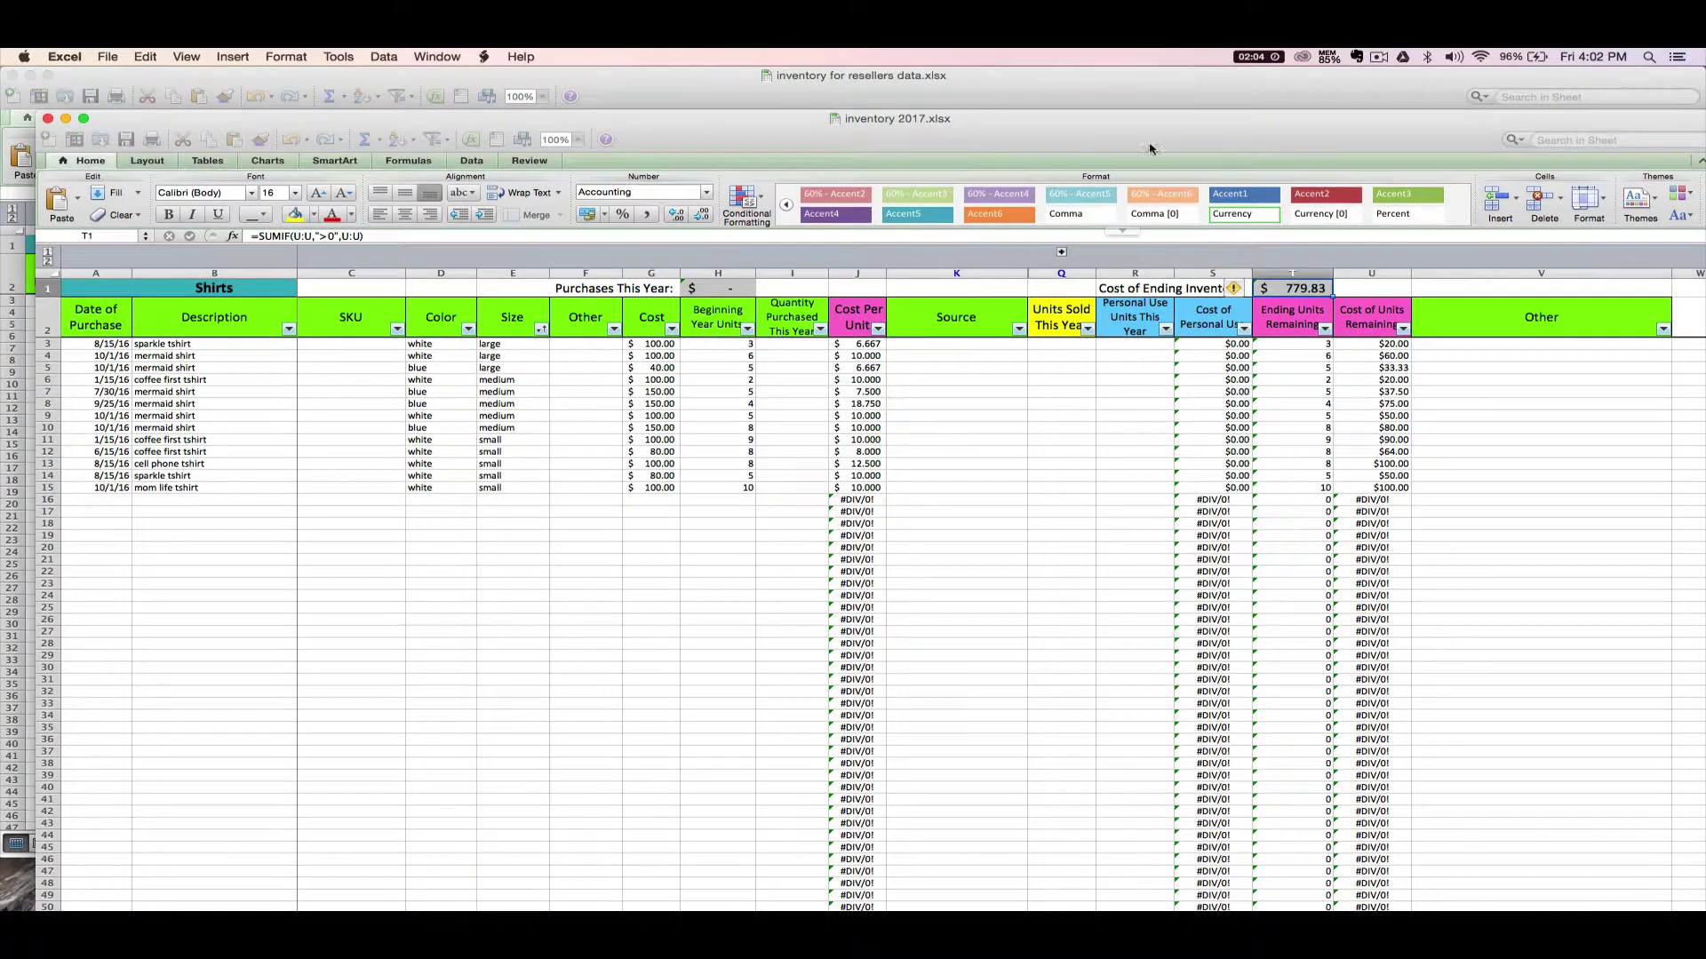
{"action": "left_click_drag", "start_coordinate": [1093, 116], "coordinate": [1060, 74]}
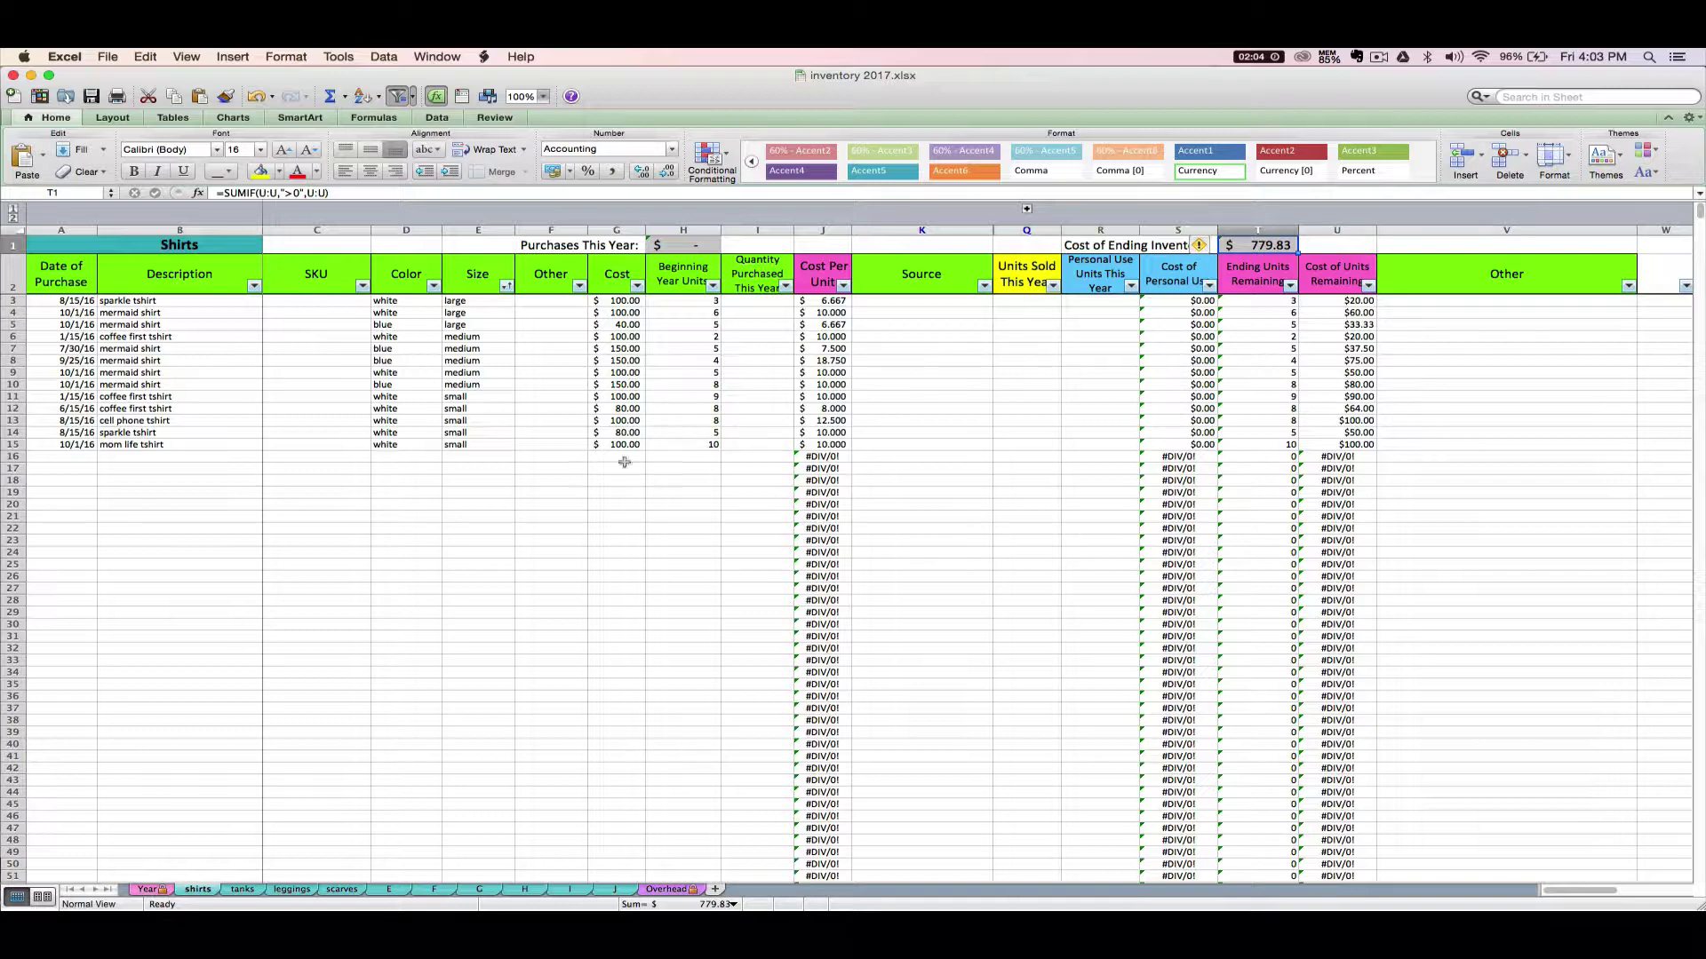
On the tanks sheet, paste T3's ending units (8) as a value into Beginning Year Units H3
{"action": "left_click", "coordinate": [243, 889]}
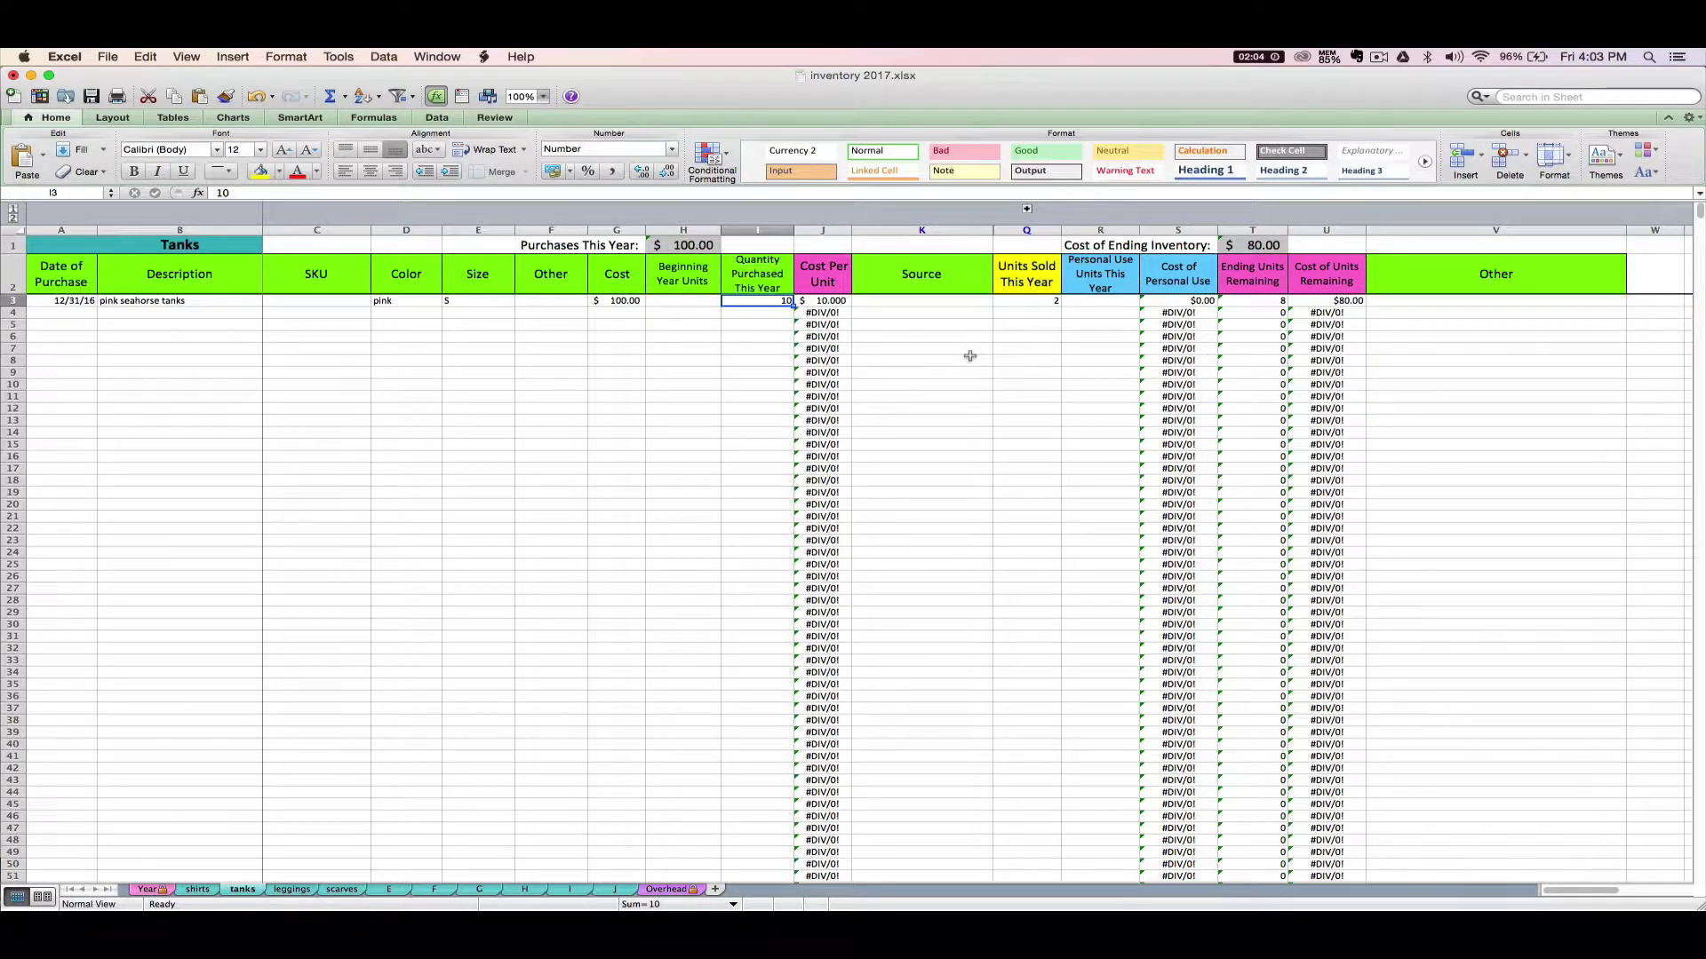
{"action": "left_click", "coordinate": [841, 298]}
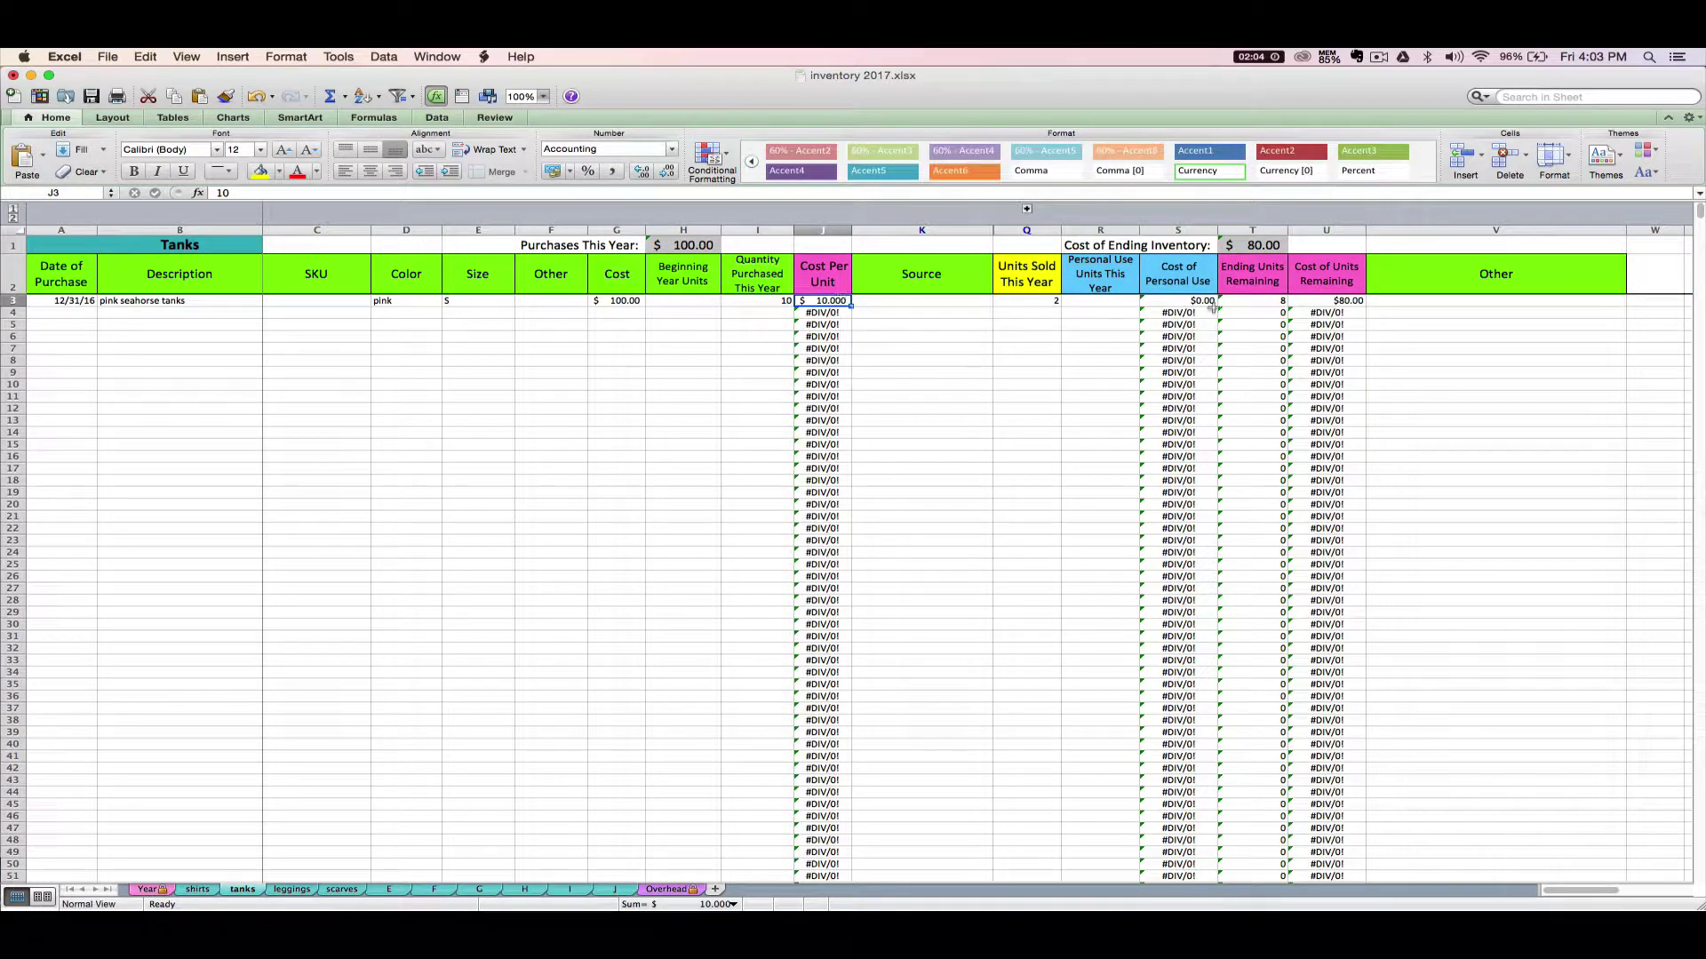
{"action": "left_click", "coordinate": [1242, 300]}
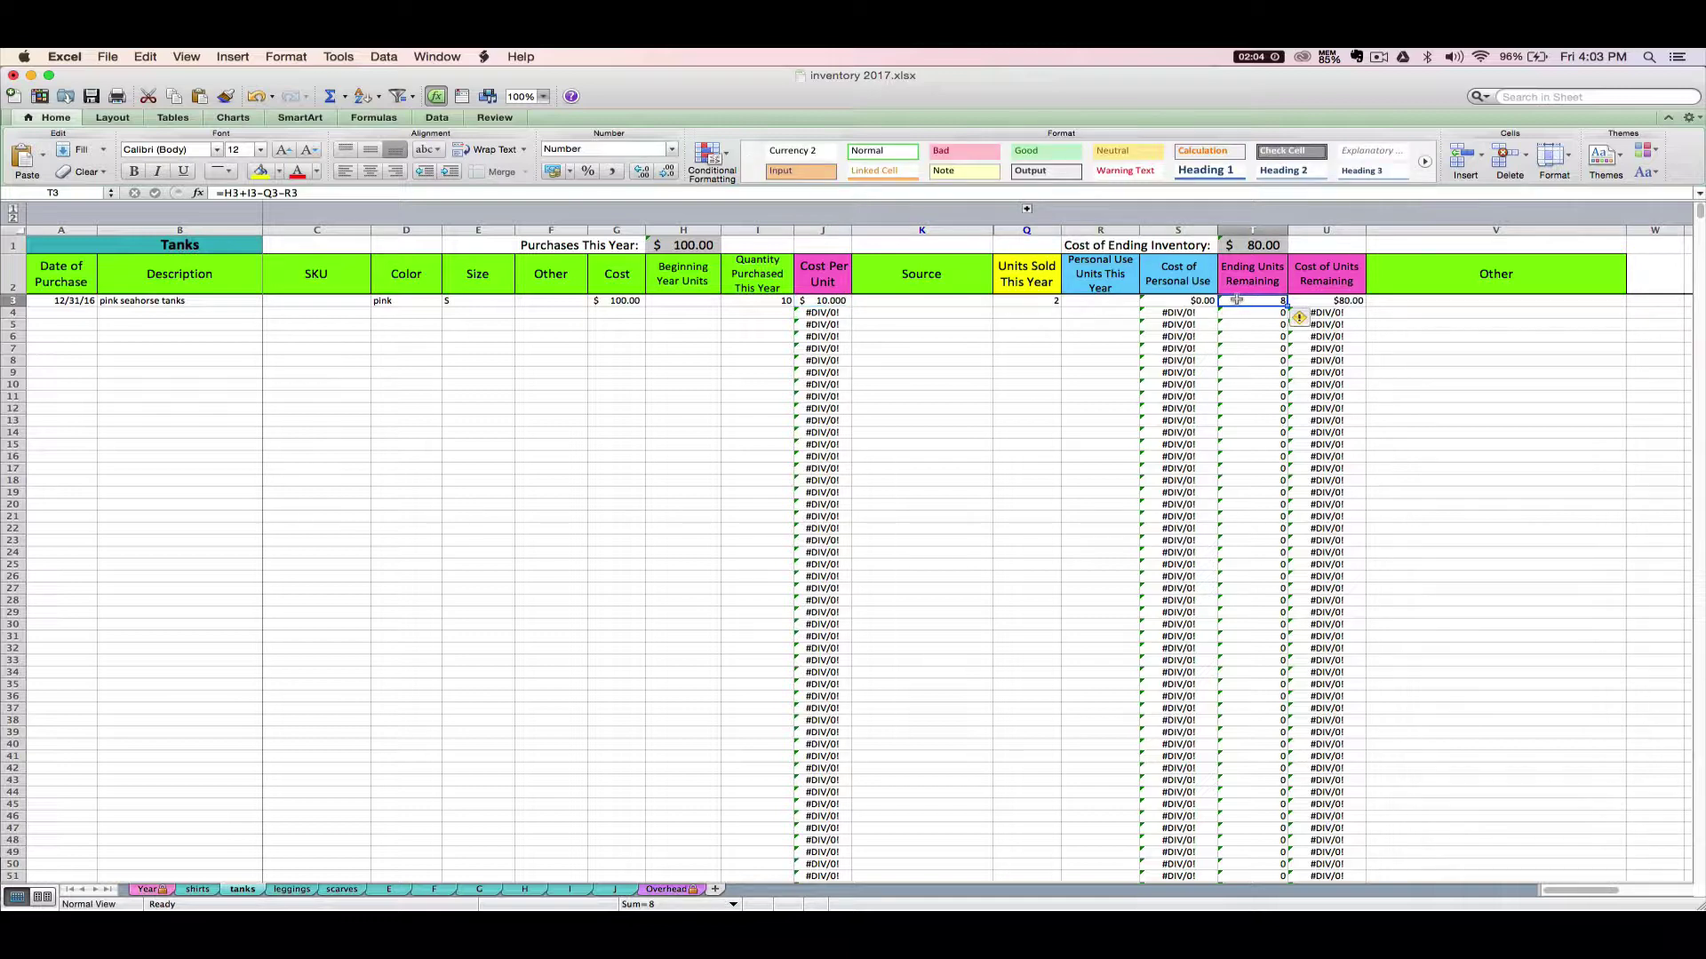
{"action": "key", "text": "super+c"}
{"action": "right_click", "coordinate": [703, 302]}
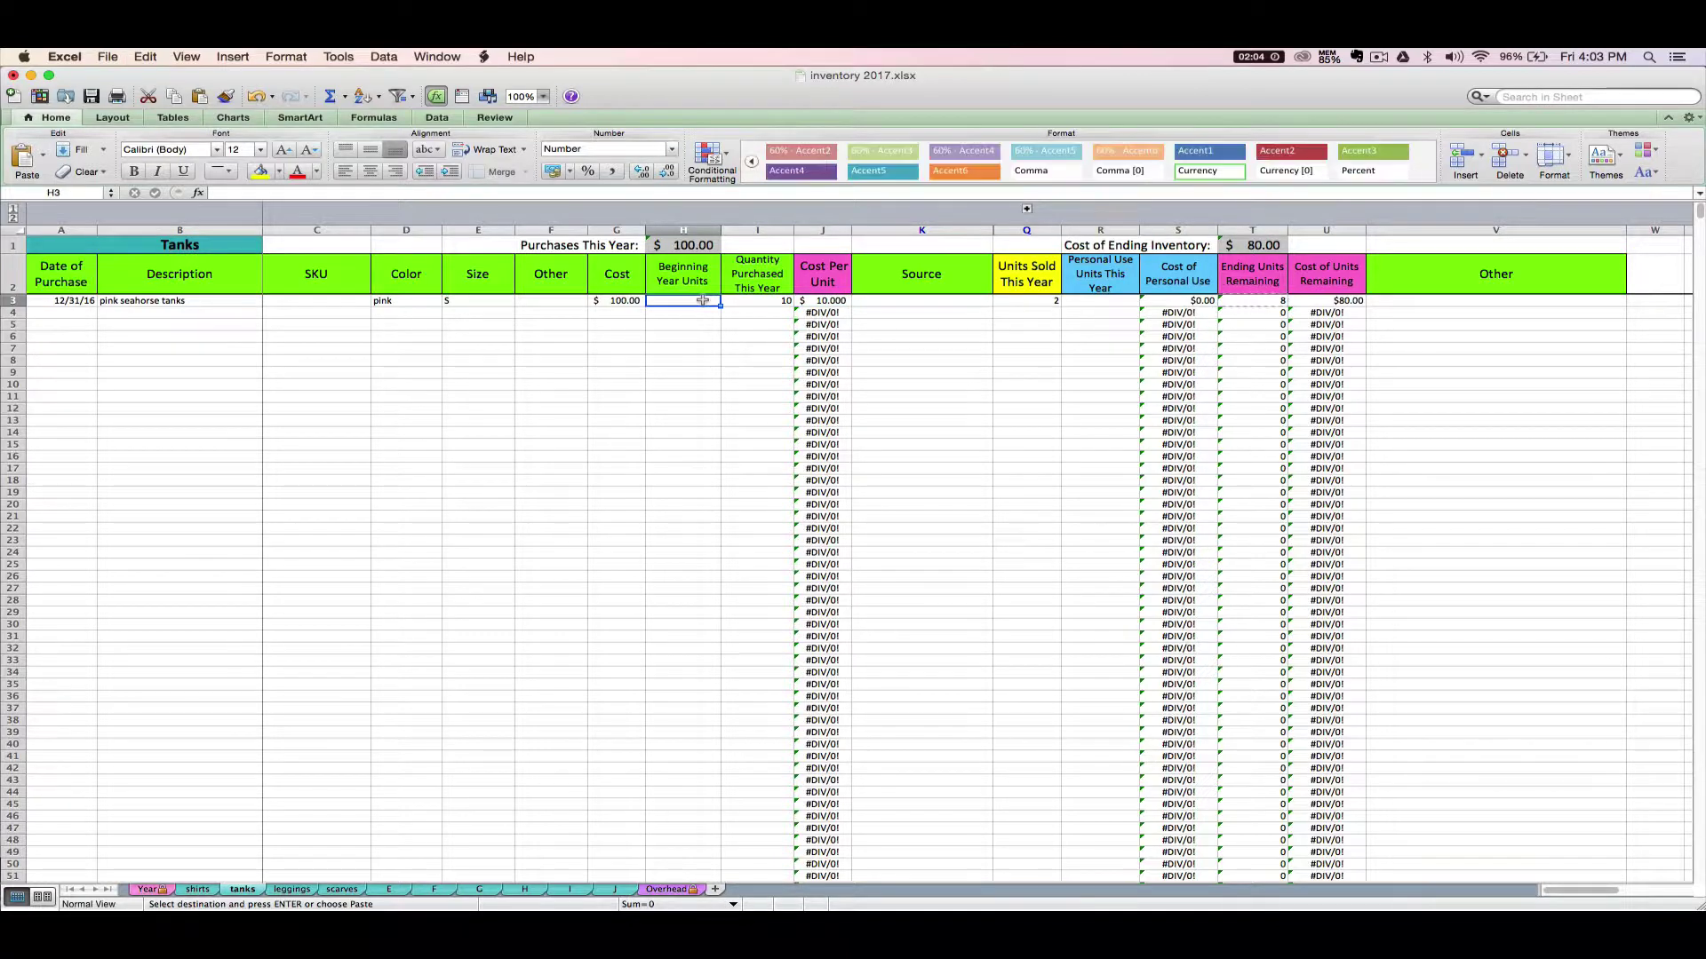
{"action": "left_click", "coordinate": [734, 353]}
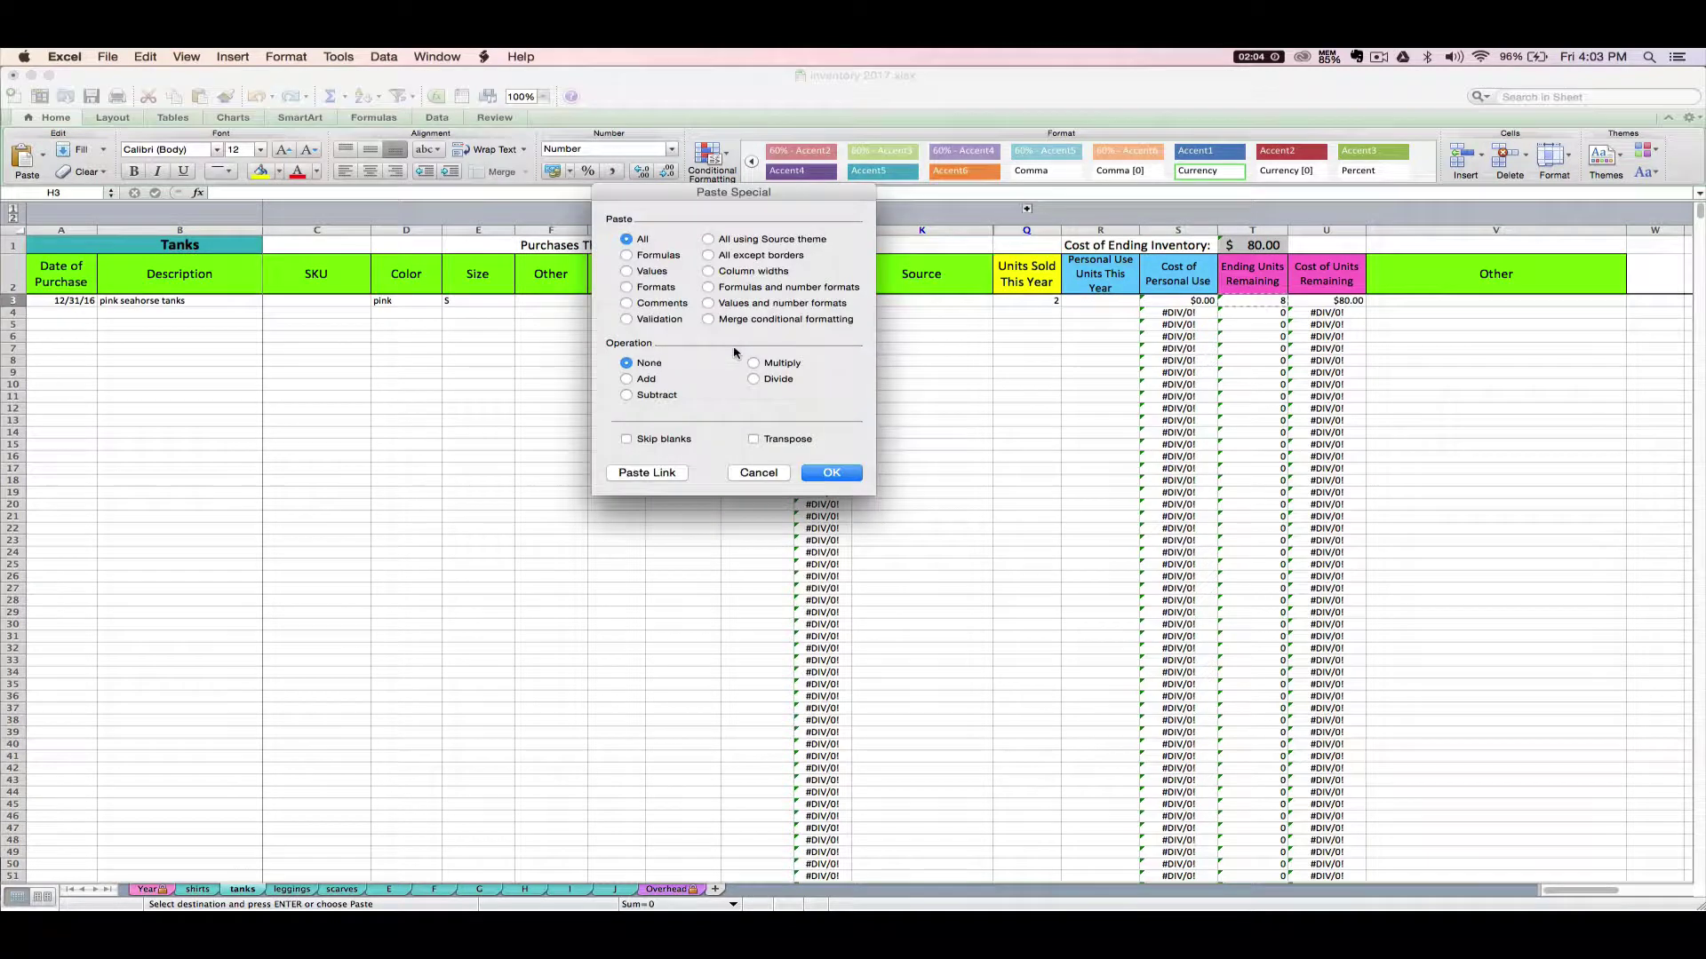
{"action": "left_click", "coordinate": [648, 272]}
{"action": "left_click", "coordinate": [832, 473]}
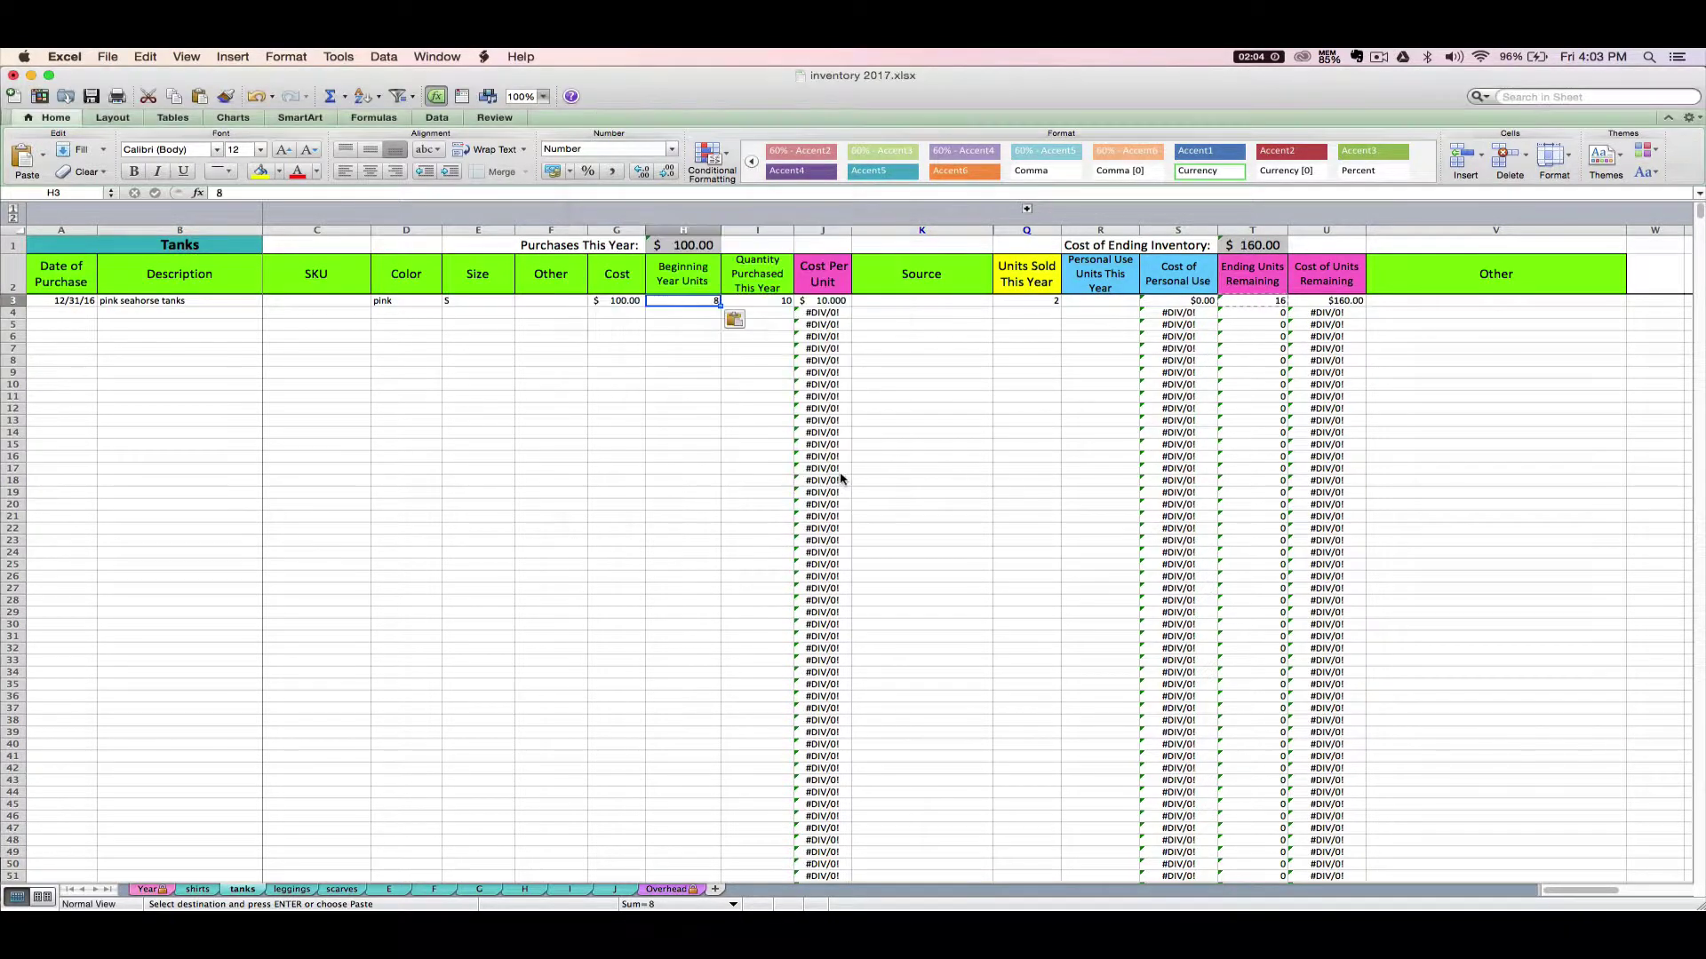
Clear last year's tanks Quantity Purchased and Units Sold, then check the $80.00 ending inventory total
{"action": "left_click", "coordinate": [771, 298]}
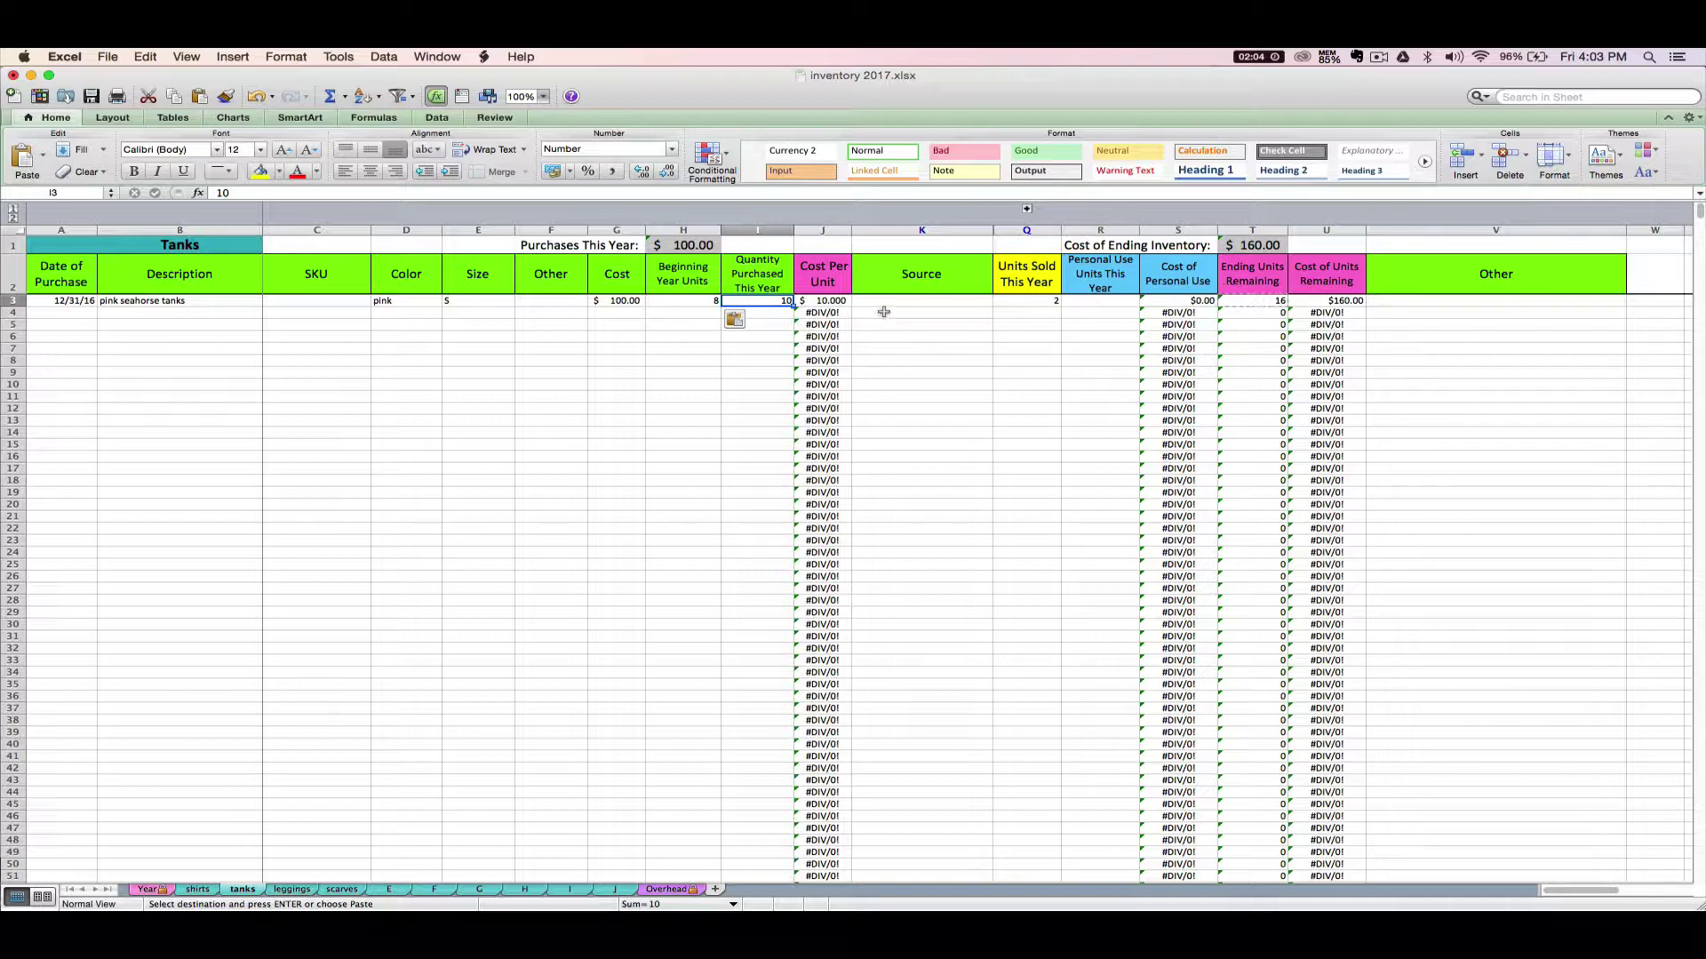
{"action": "key", "text": "Delete"}
{"action": "left_click", "coordinate": [1049, 305]}
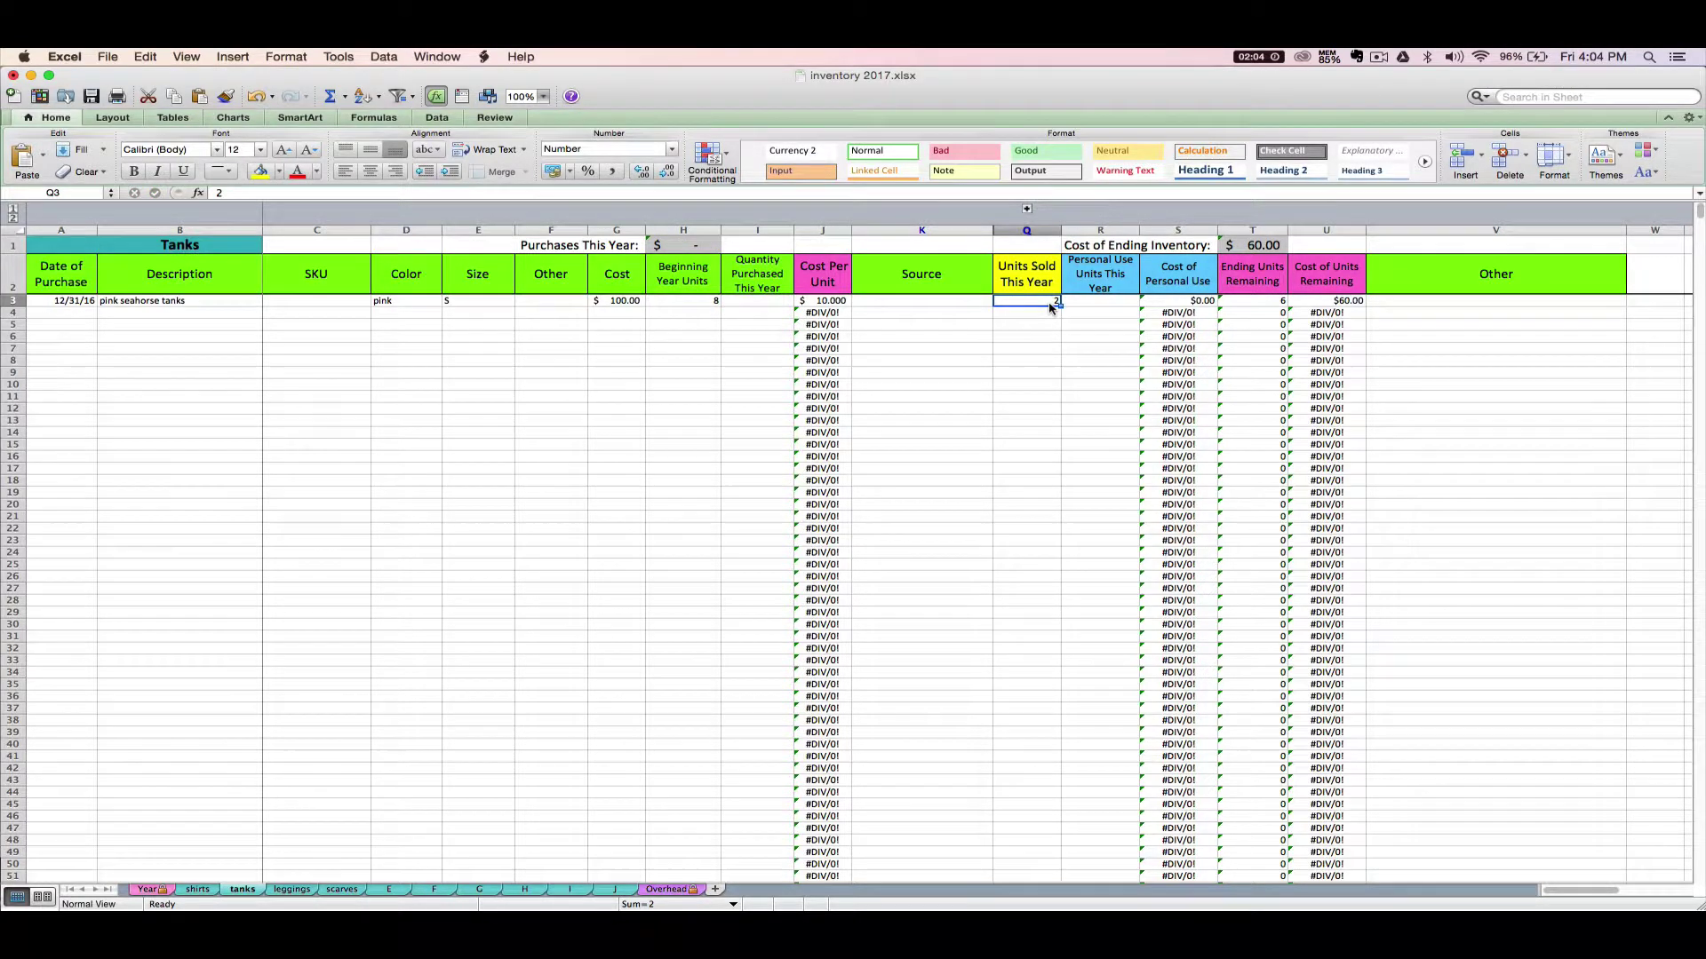
{"action": "key", "text": "Delete"}
{"action": "left_click", "coordinate": [1093, 301]}
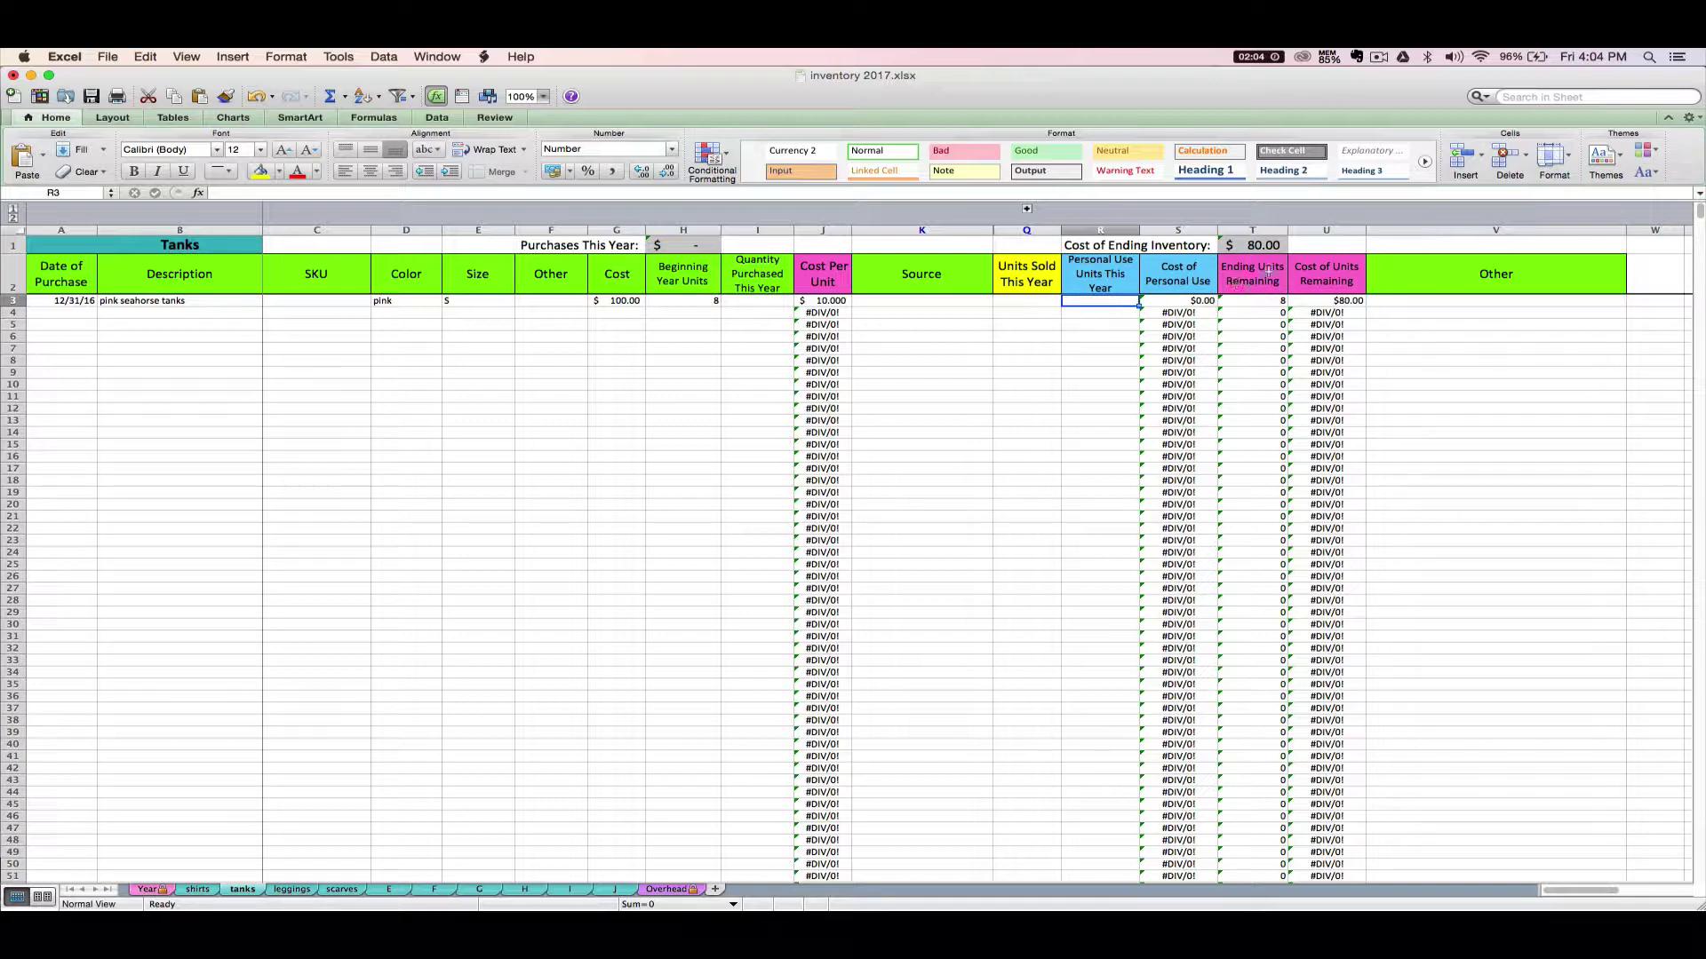
{"action": "left_click", "coordinate": [1237, 246]}
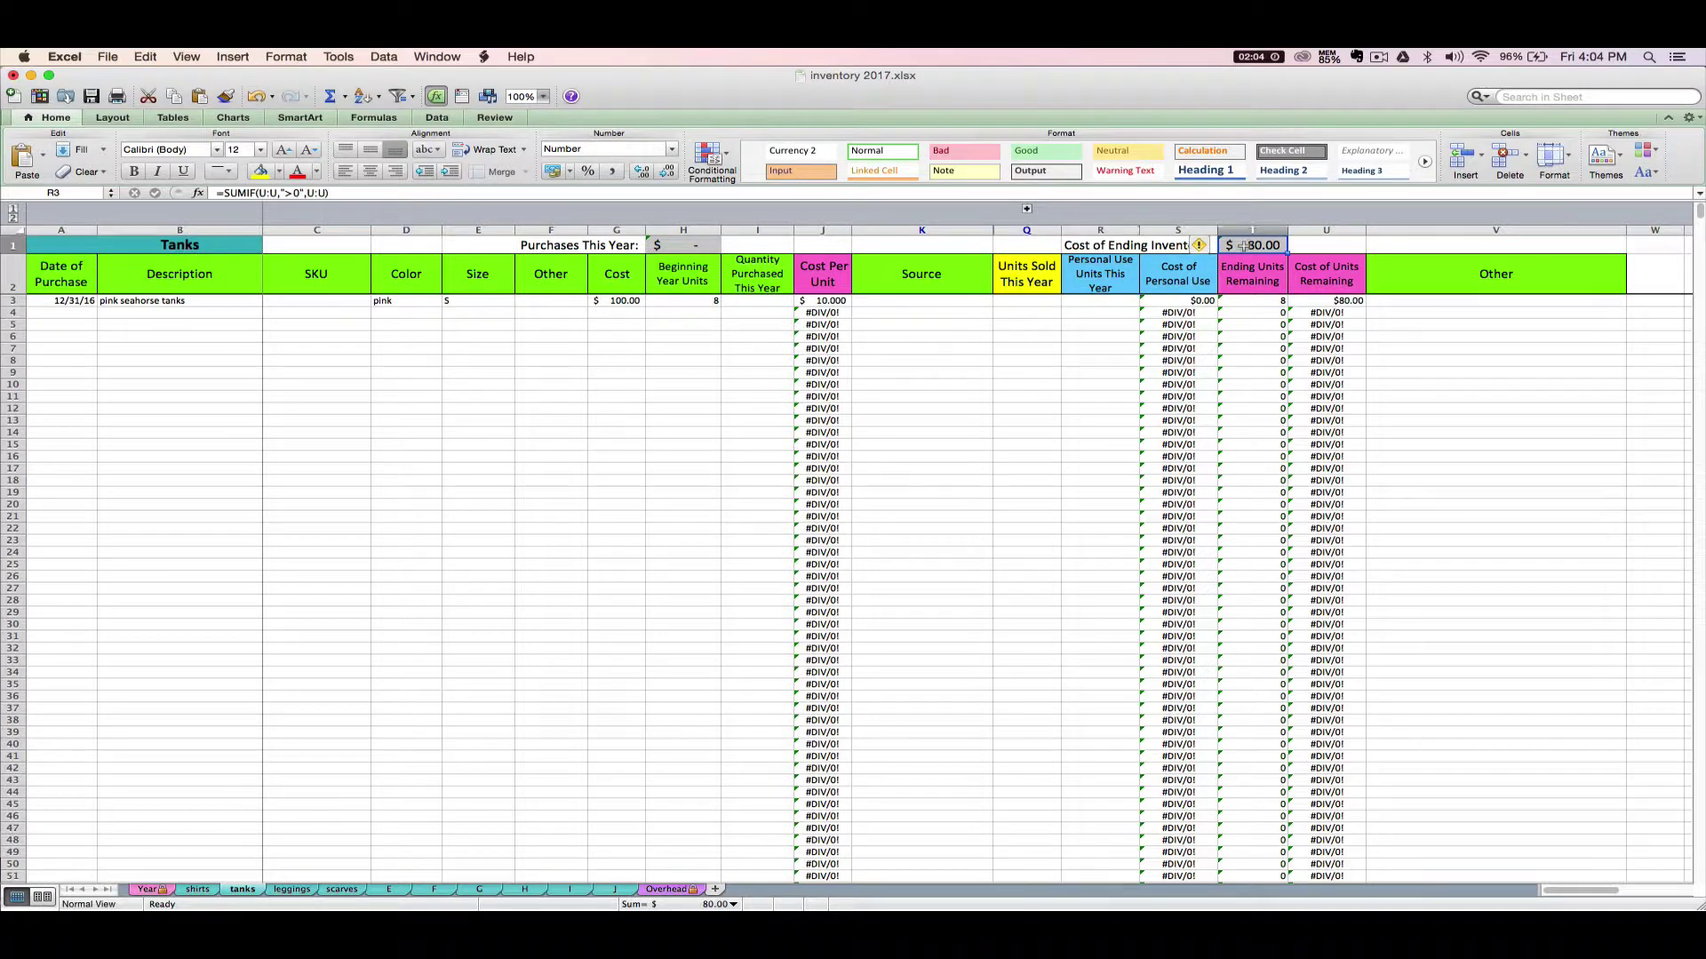
Compare with last year's tanks ending inventory cost in the inventory for resellers data workbook
{"action": "left_click", "coordinate": [441, 57]}
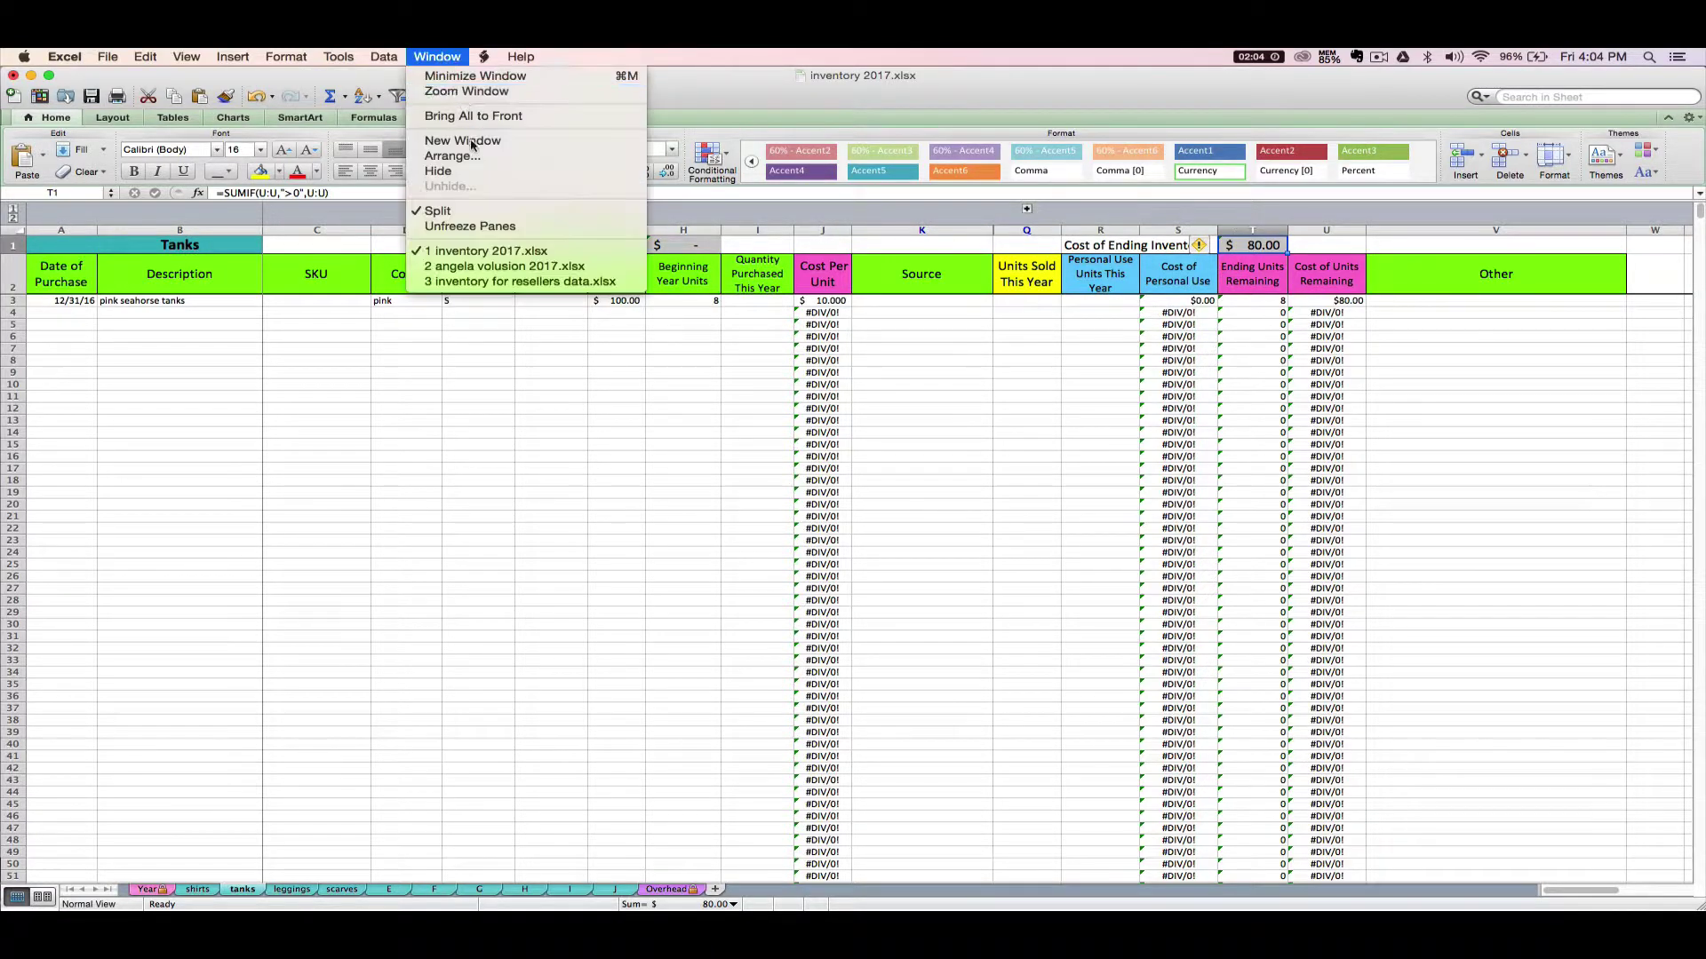
{"action": "left_click", "coordinate": [524, 282]}
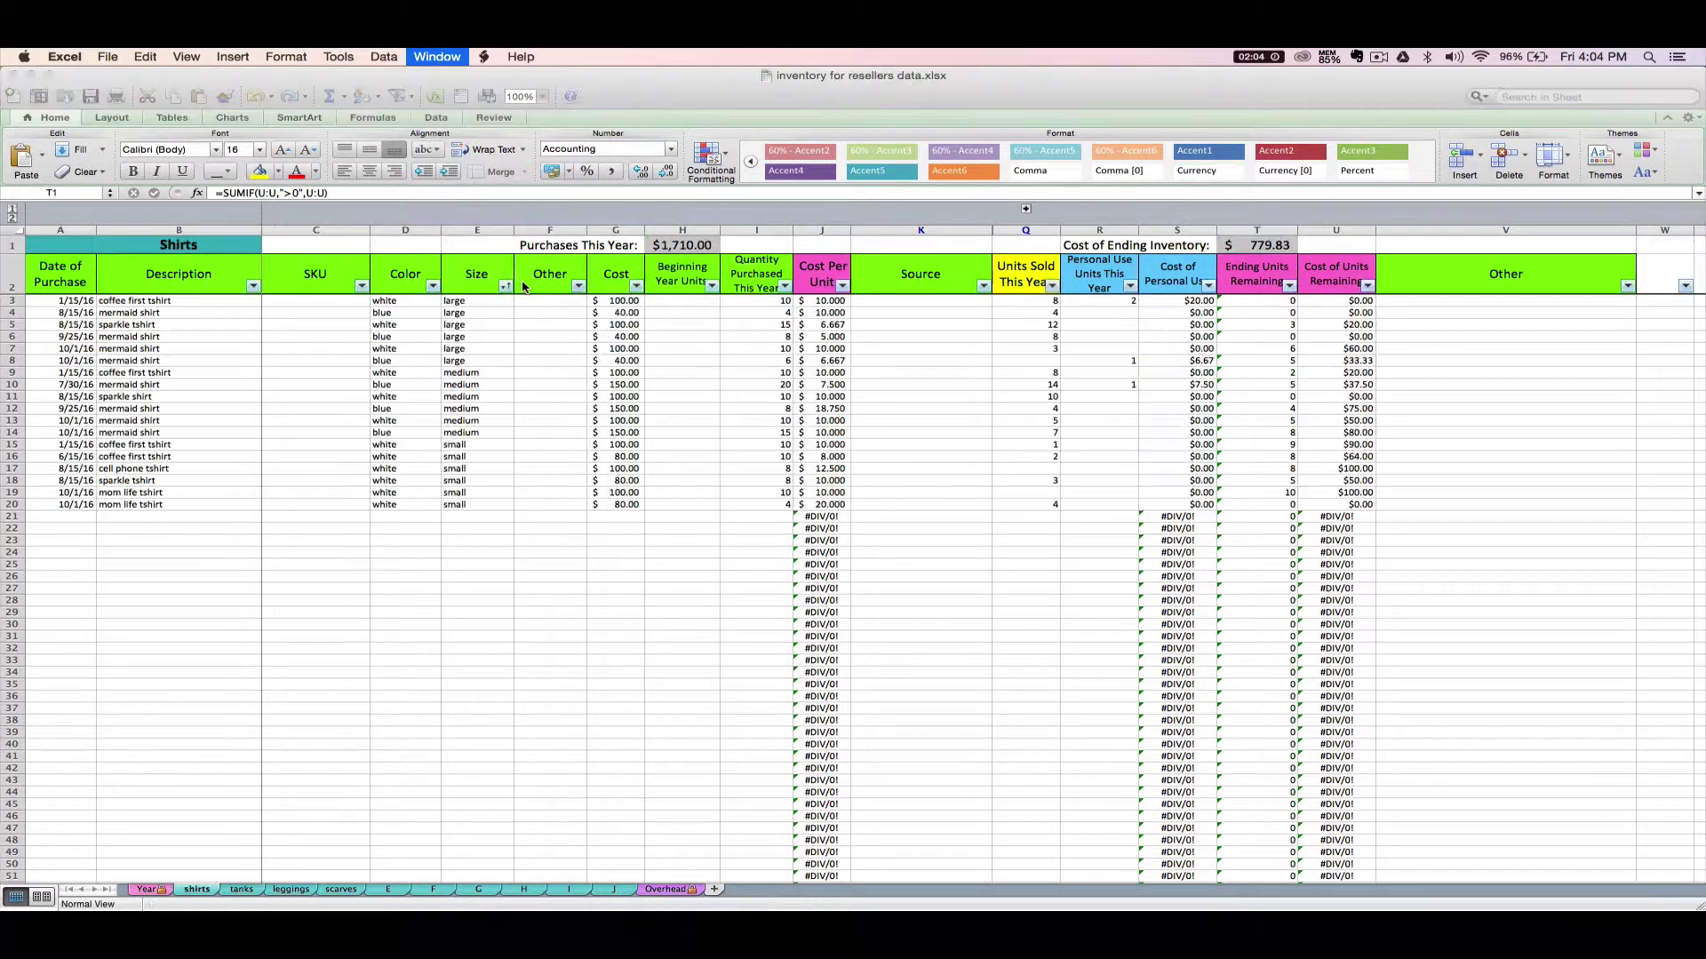
{"action": "left_click", "coordinate": [242, 889]}
{"action": "left_click", "coordinate": [1609, 244]}
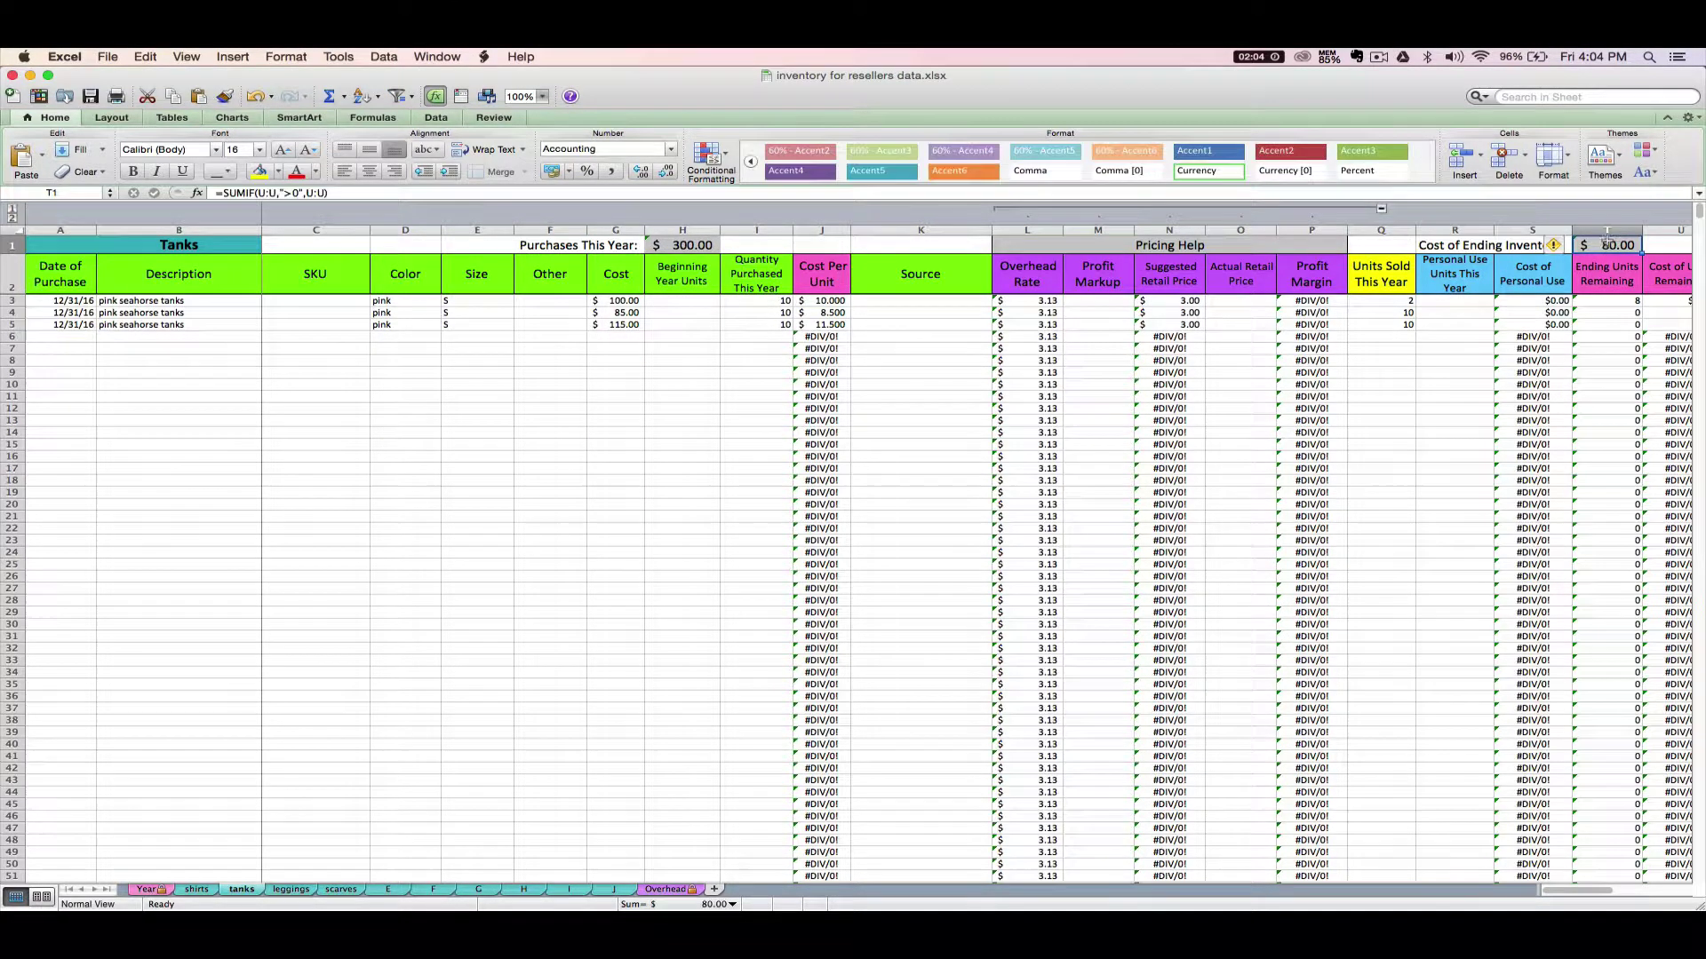
Back in inventory 2017, paste the scarves ending units (10, 8, 8, 2) as values into H3:H6
{"action": "left_click", "coordinate": [436, 56]}
{"action": "left_click", "coordinate": [471, 263]}
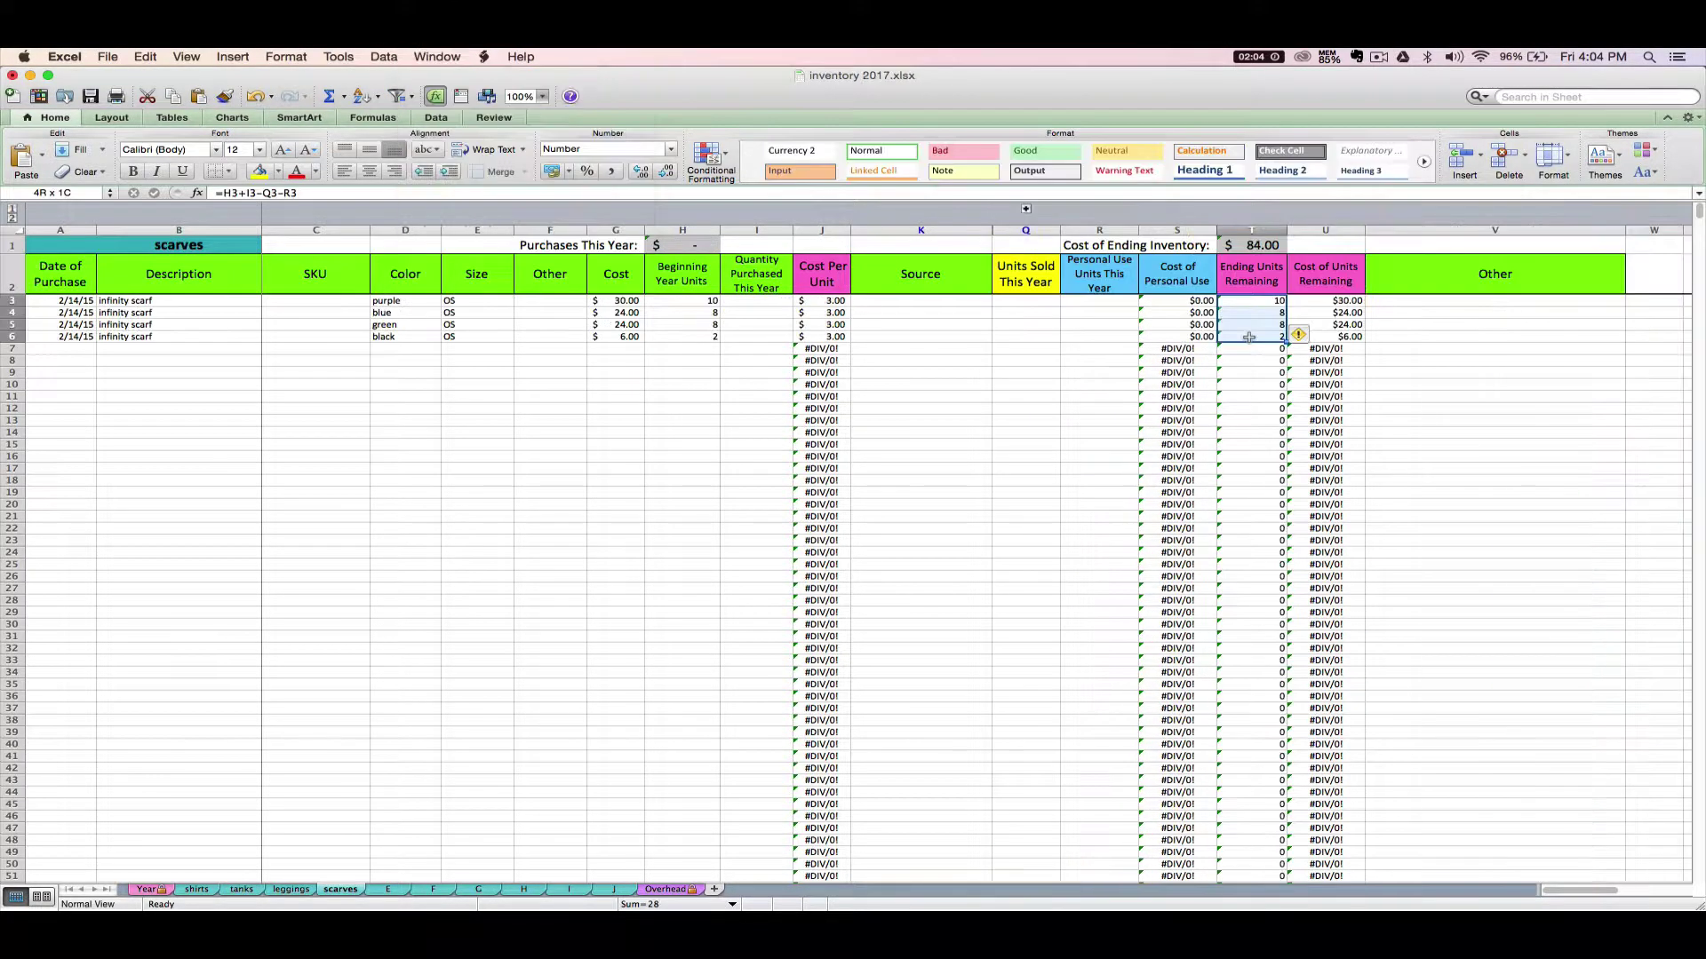
{"action": "key", "text": "super+c"}
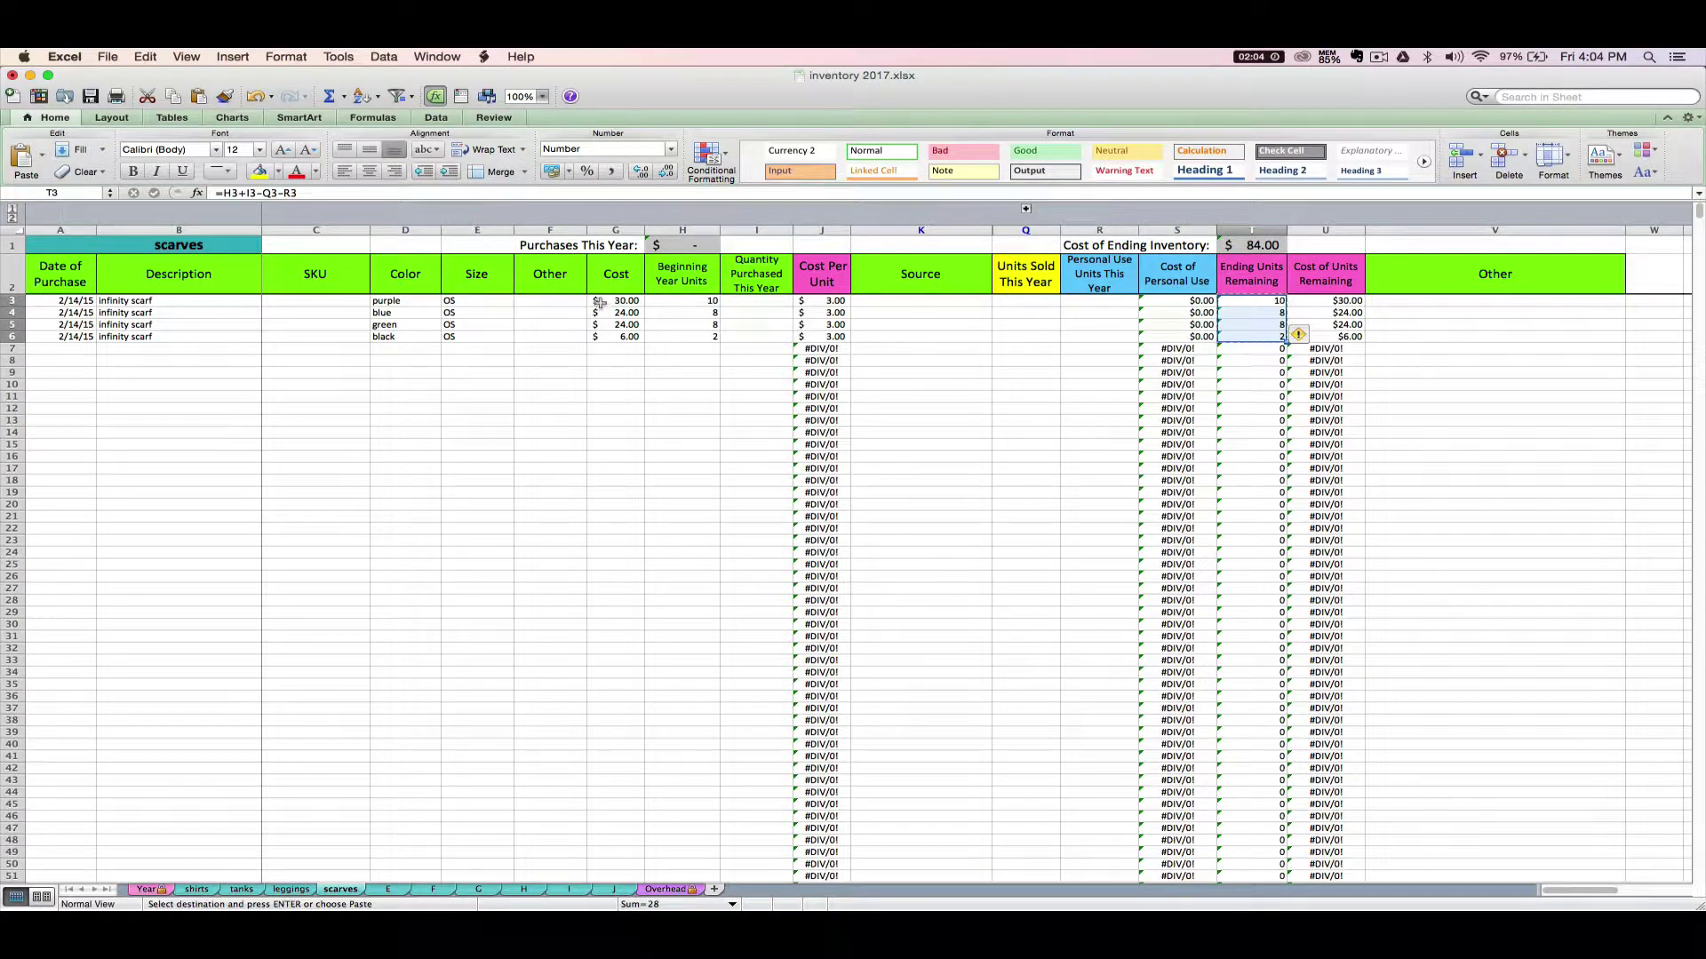
{"action": "left_click", "coordinate": [674, 301]}
{"action": "left_click_drag", "start_coordinate": [673, 301], "coordinate": [677, 334]}
{"action": "right_click", "coordinate": [677, 333]}
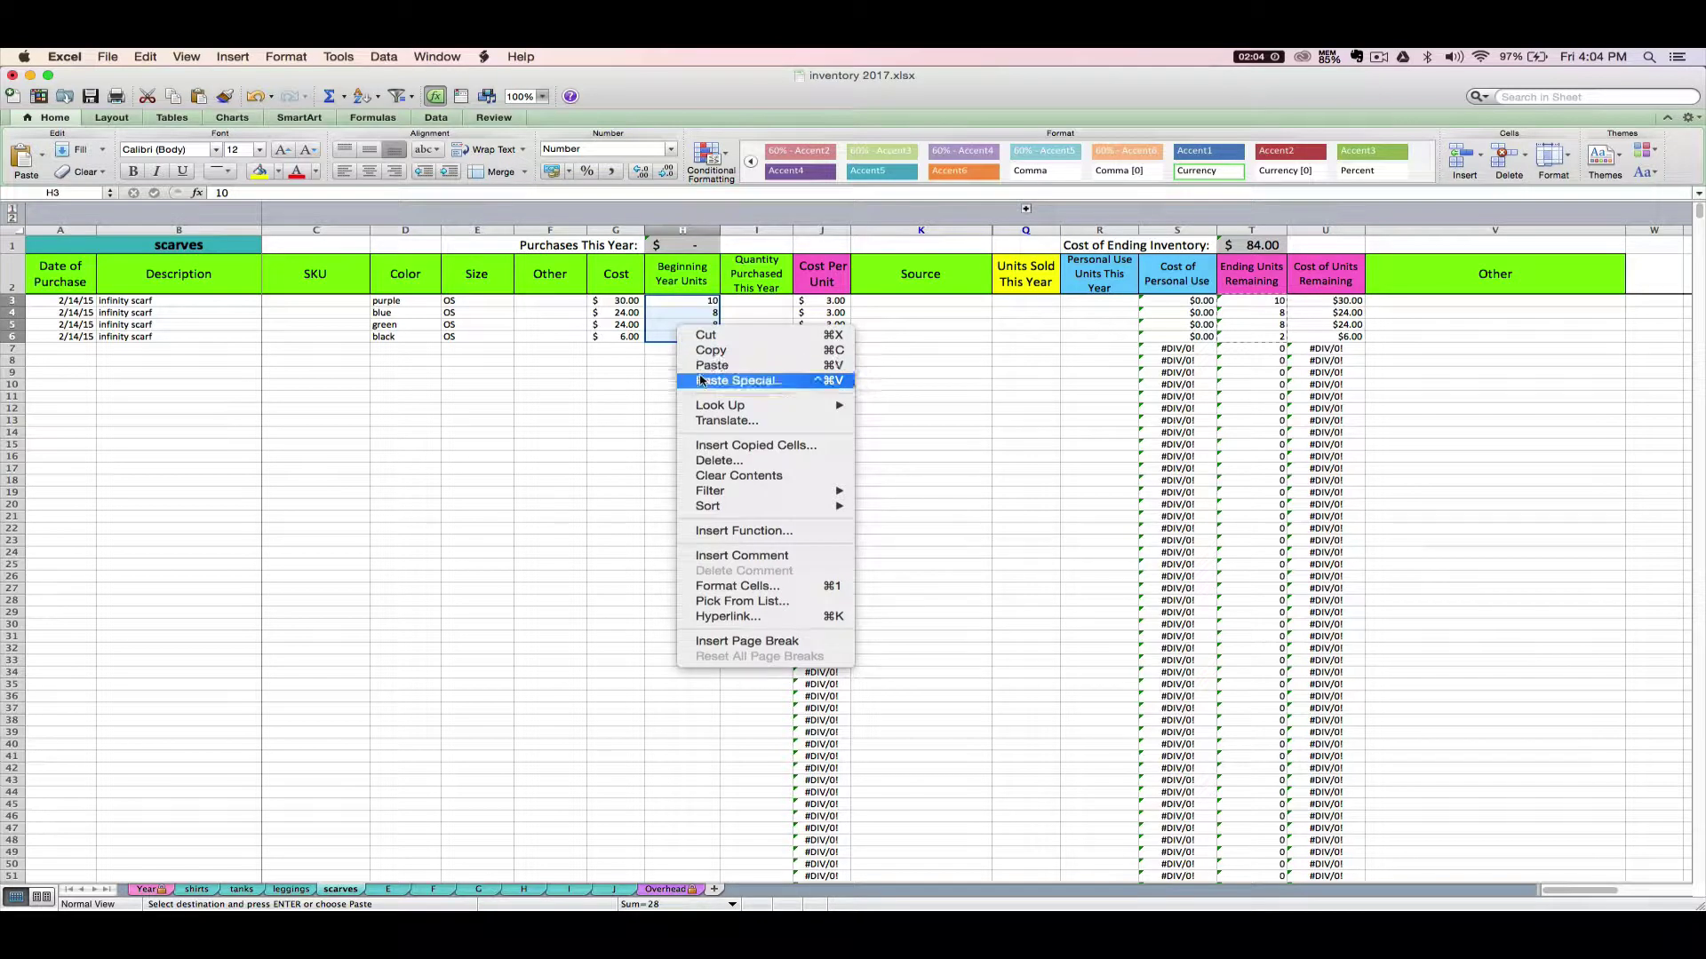
{"action": "left_click", "coordinate": [703, 380]}
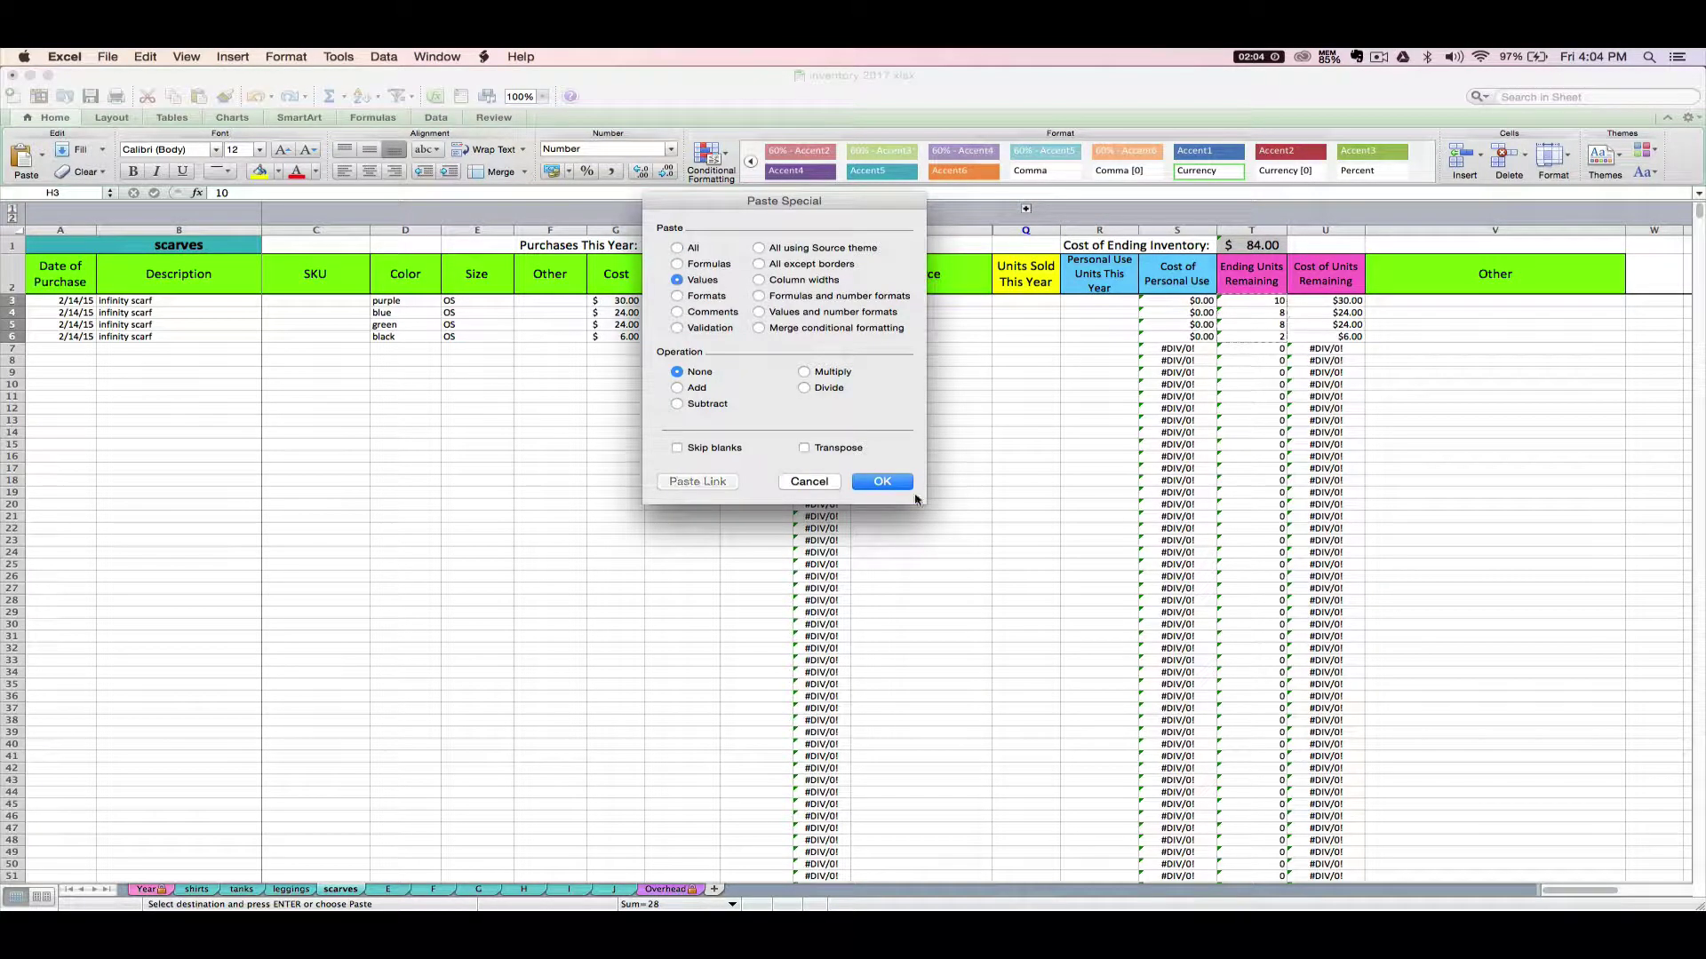
{"action": "left_click", "coordinate": [896, 485]}
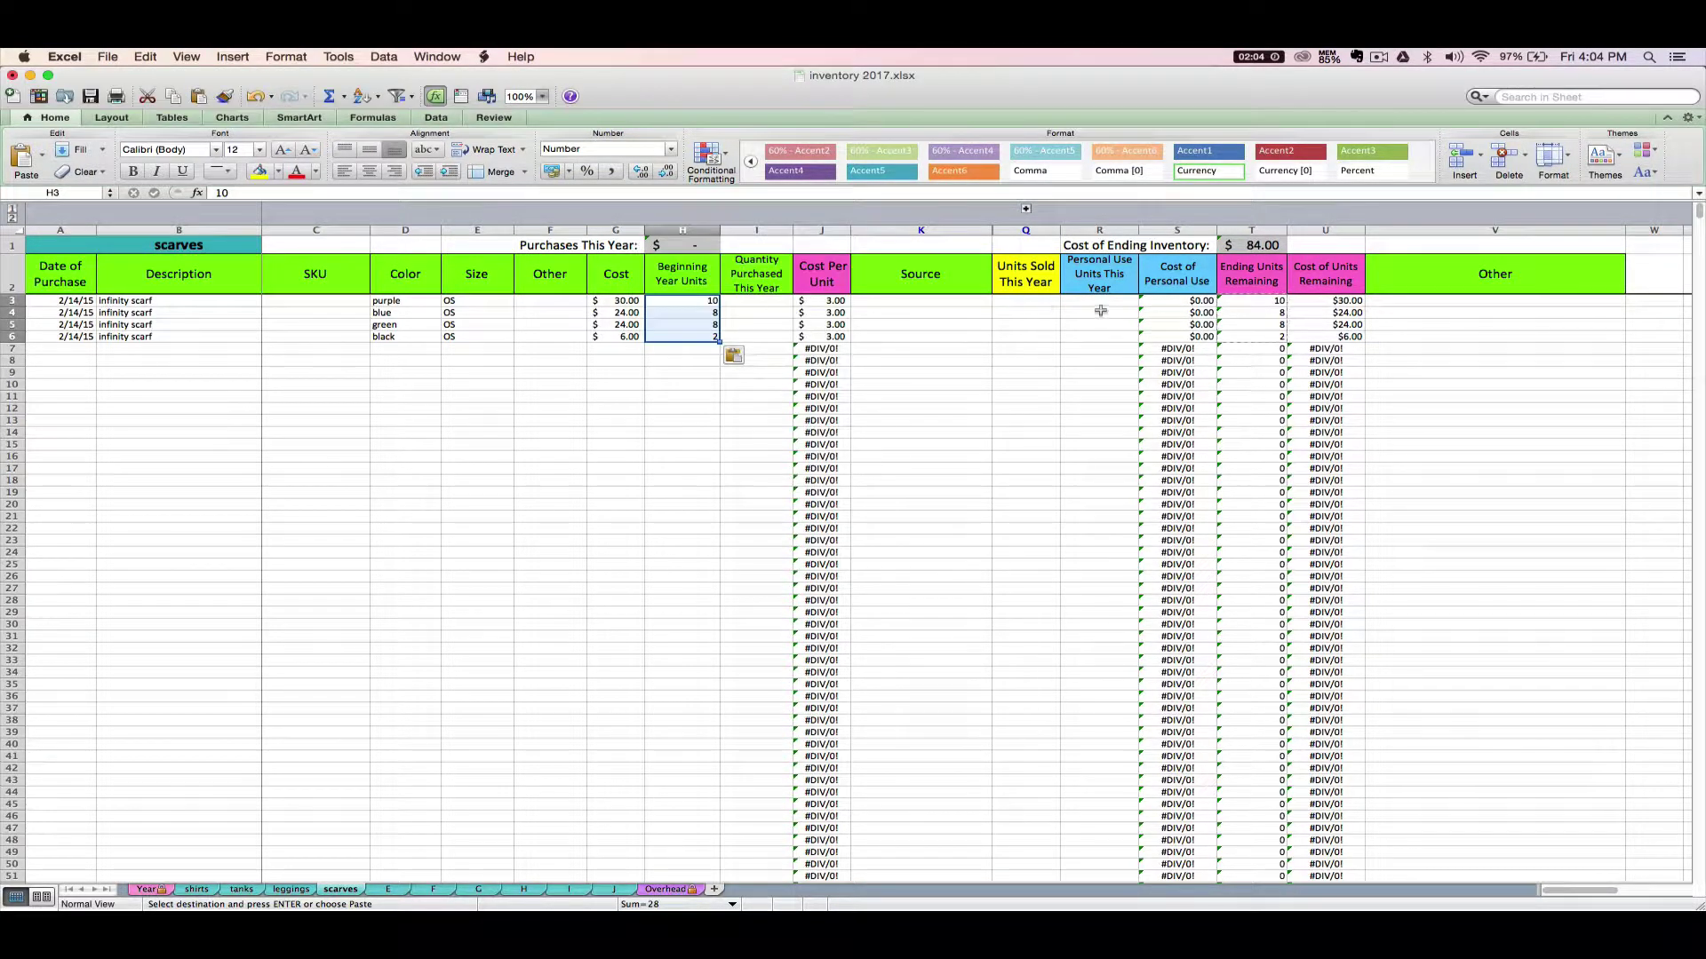
{"action": "left_click", "coordinate": [147, 890]}
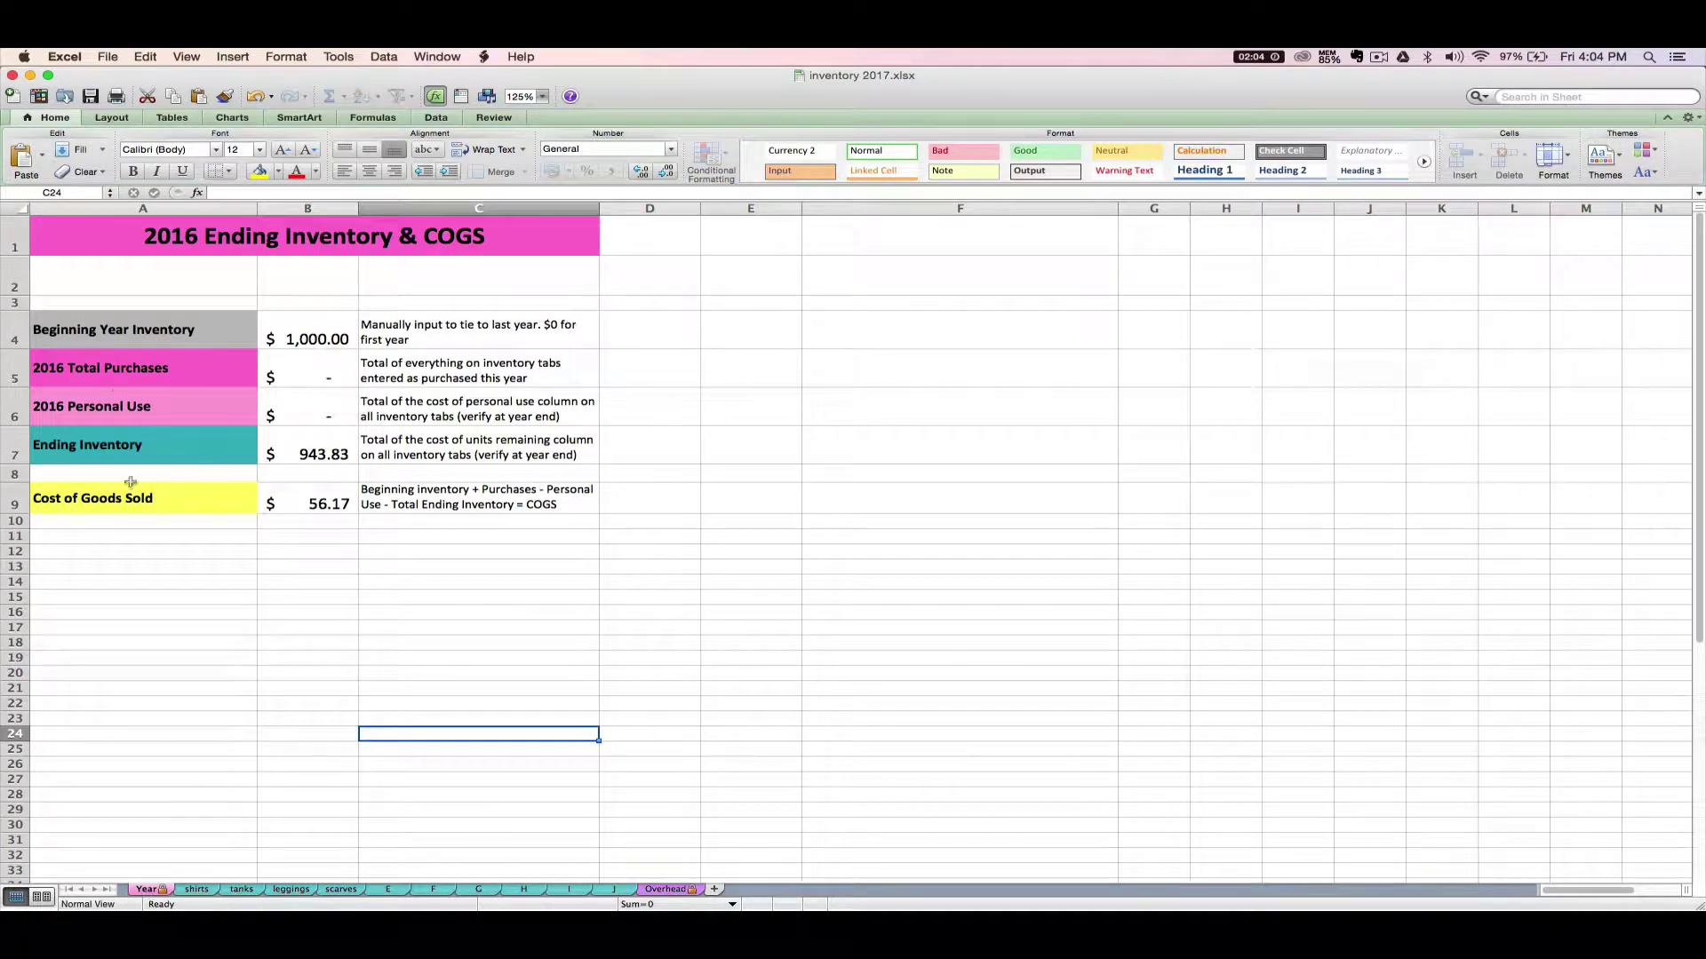
Change the Year sheet title from 2016 to 2017 Ending Inventory & COGS
{"action": "left_click", "coordinate": [182, 241]}
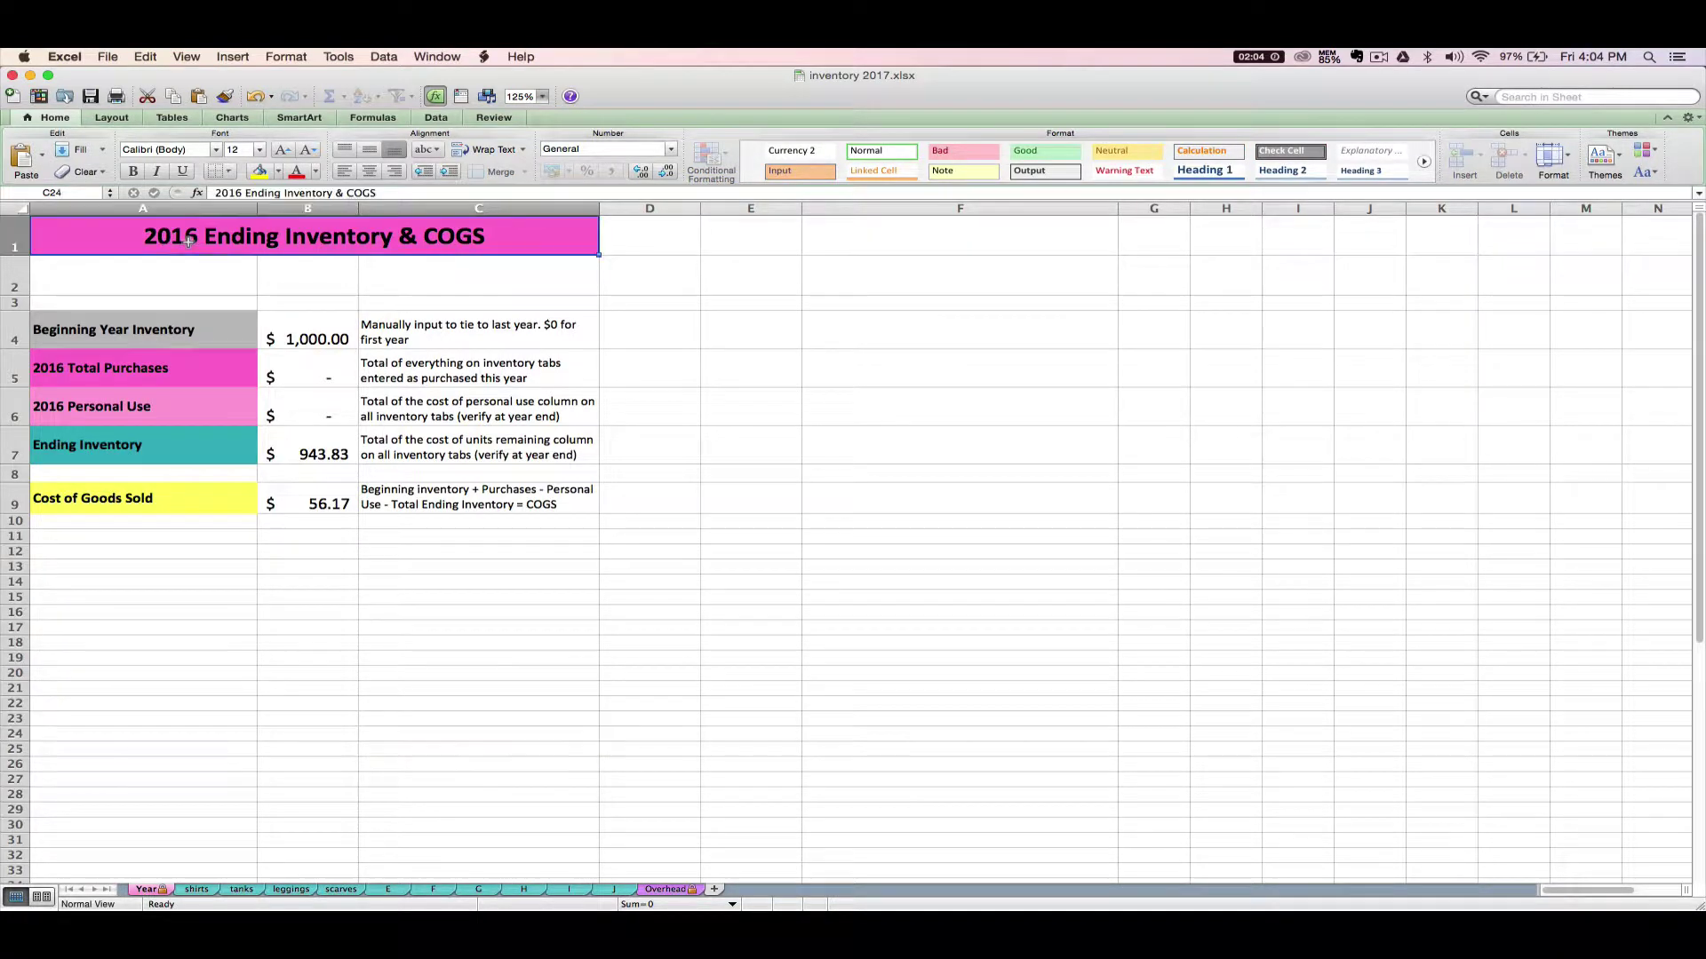
{"action": "left_click", "coordinate": [244, 193]}
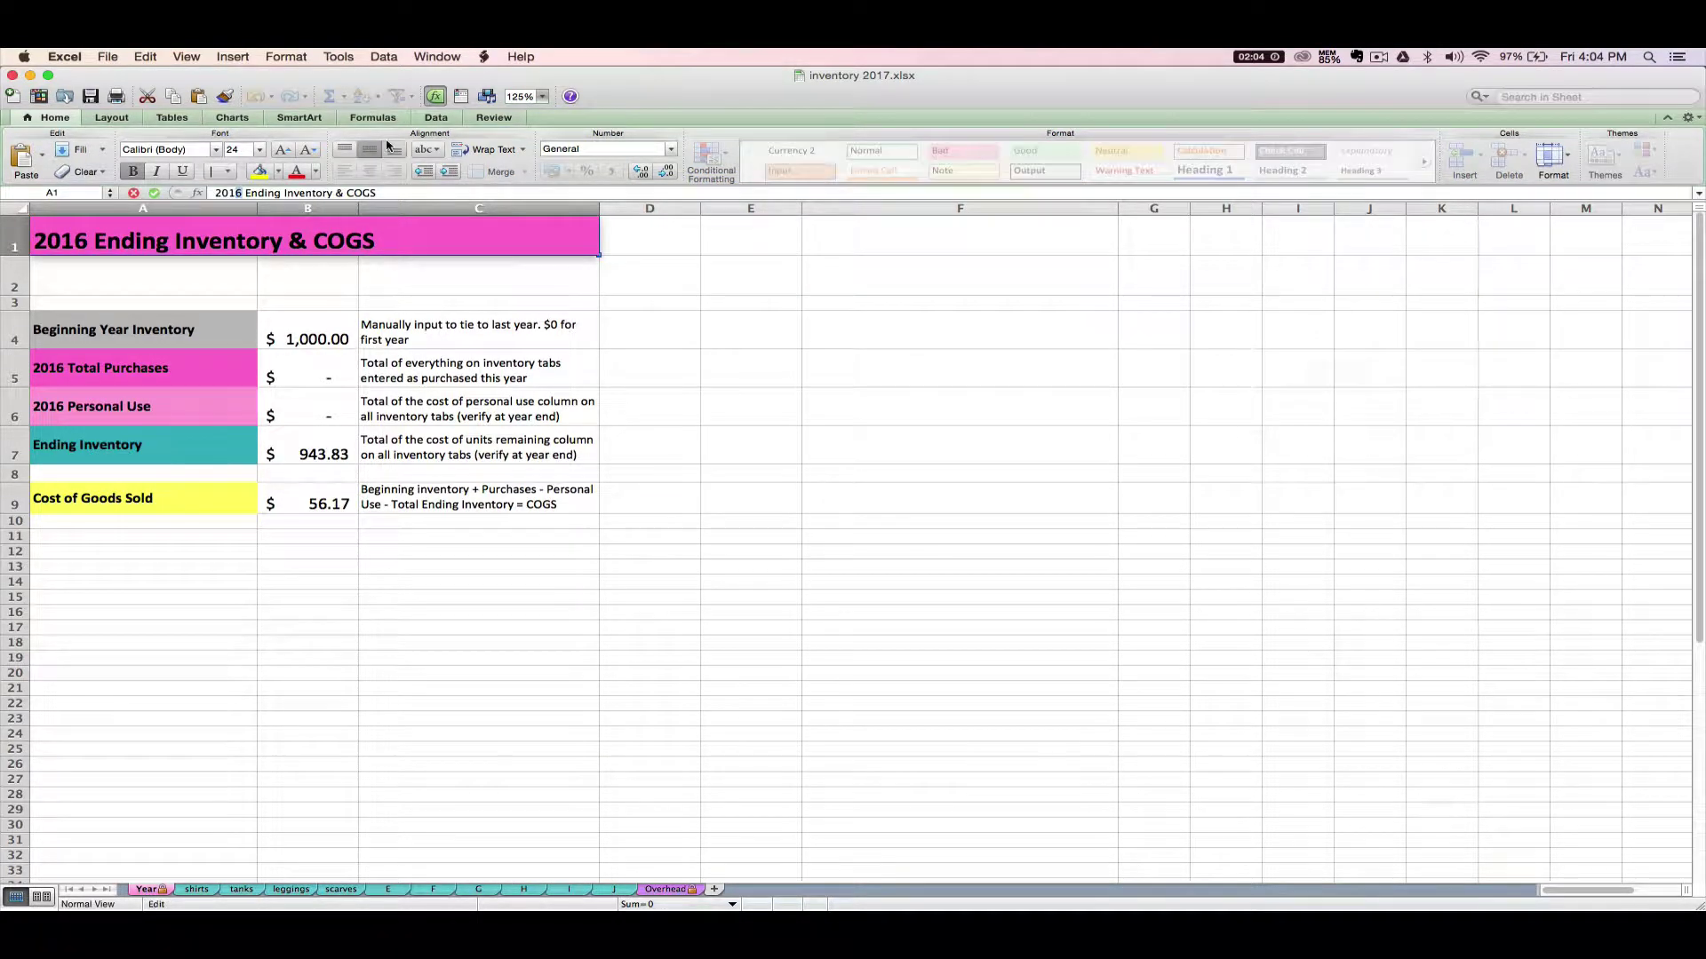
{"action": "type", "text": "7"}
{"action": "key", "text": "Return"}
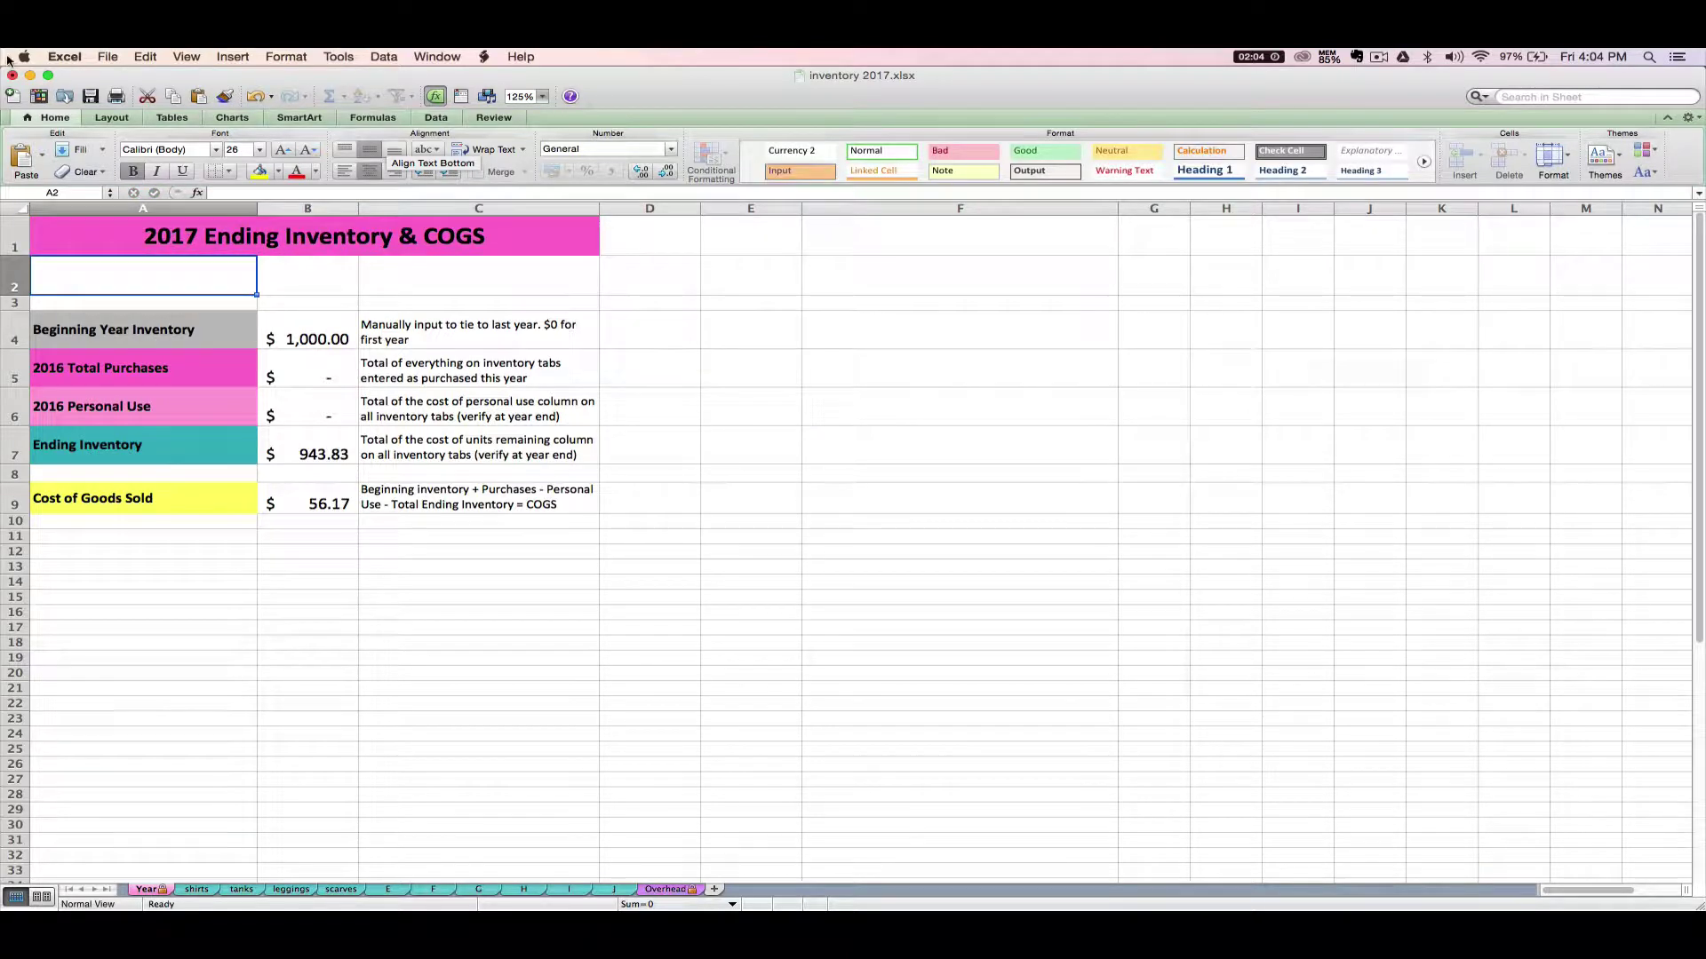
{"action": "left_click", "coordinate": [194, 235]}
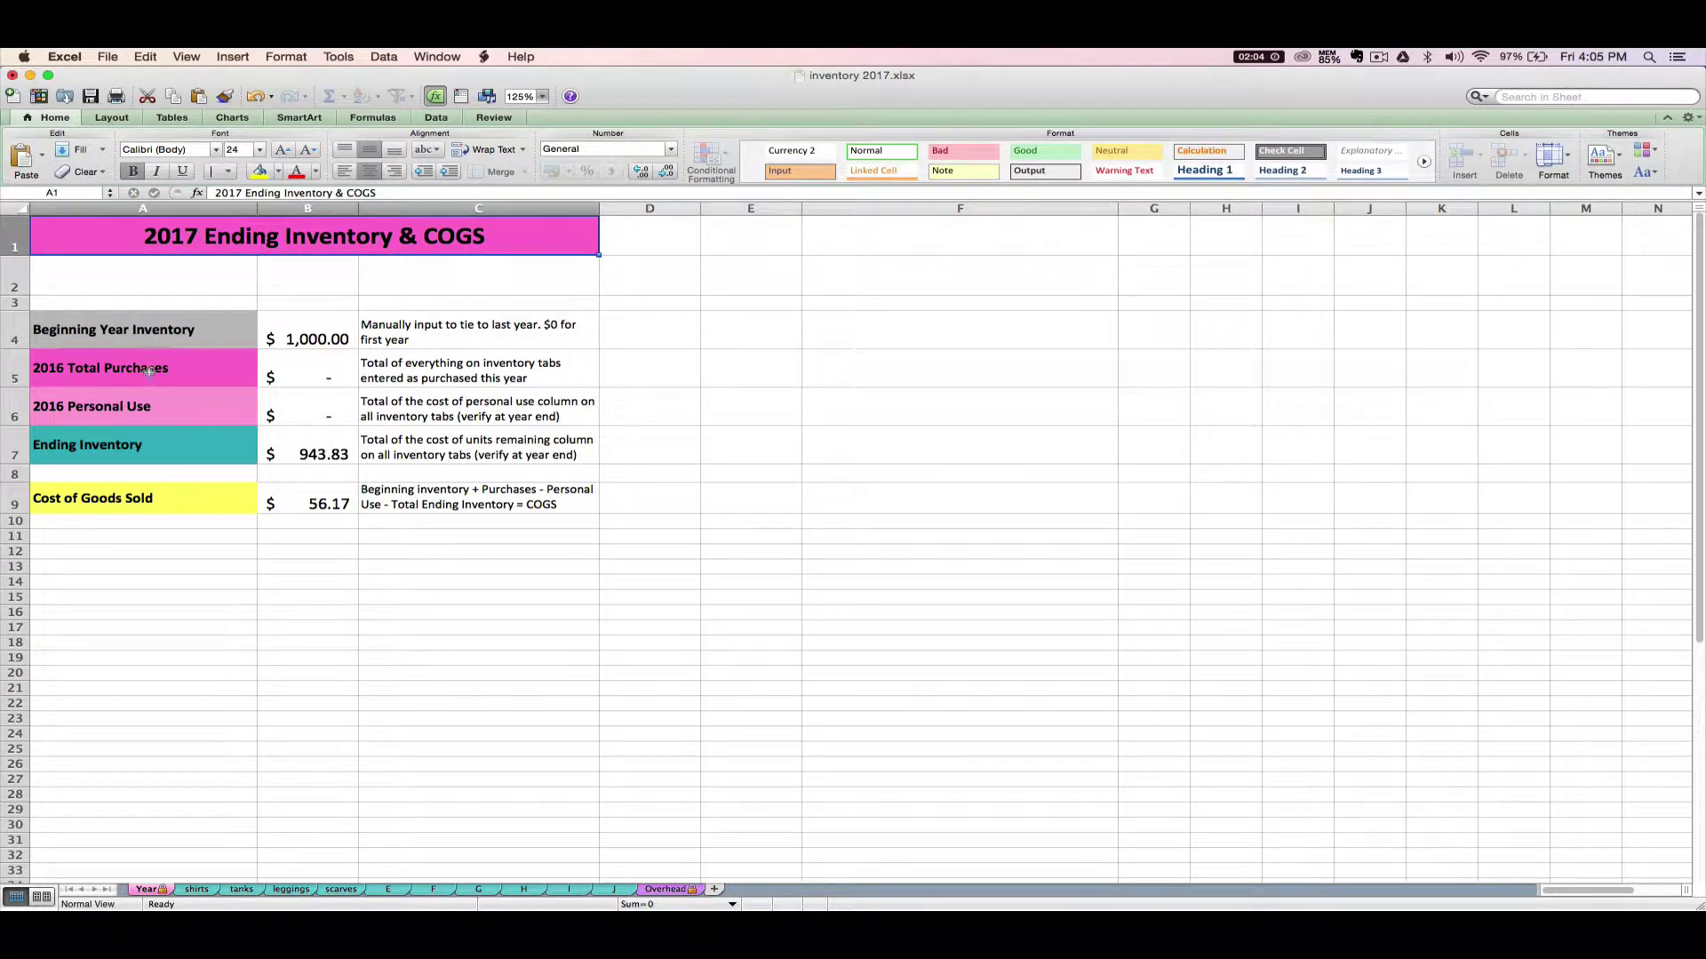
Relabel the Total Purchases and Personal Use rows from 2016 to 2017
{"action": "double_click", "coordinate": [69, 368]}
{"action": "key", "text": "BackSpace"}
{"action": "type", "text": "7"}
{"action": "key", "text": "Return"}
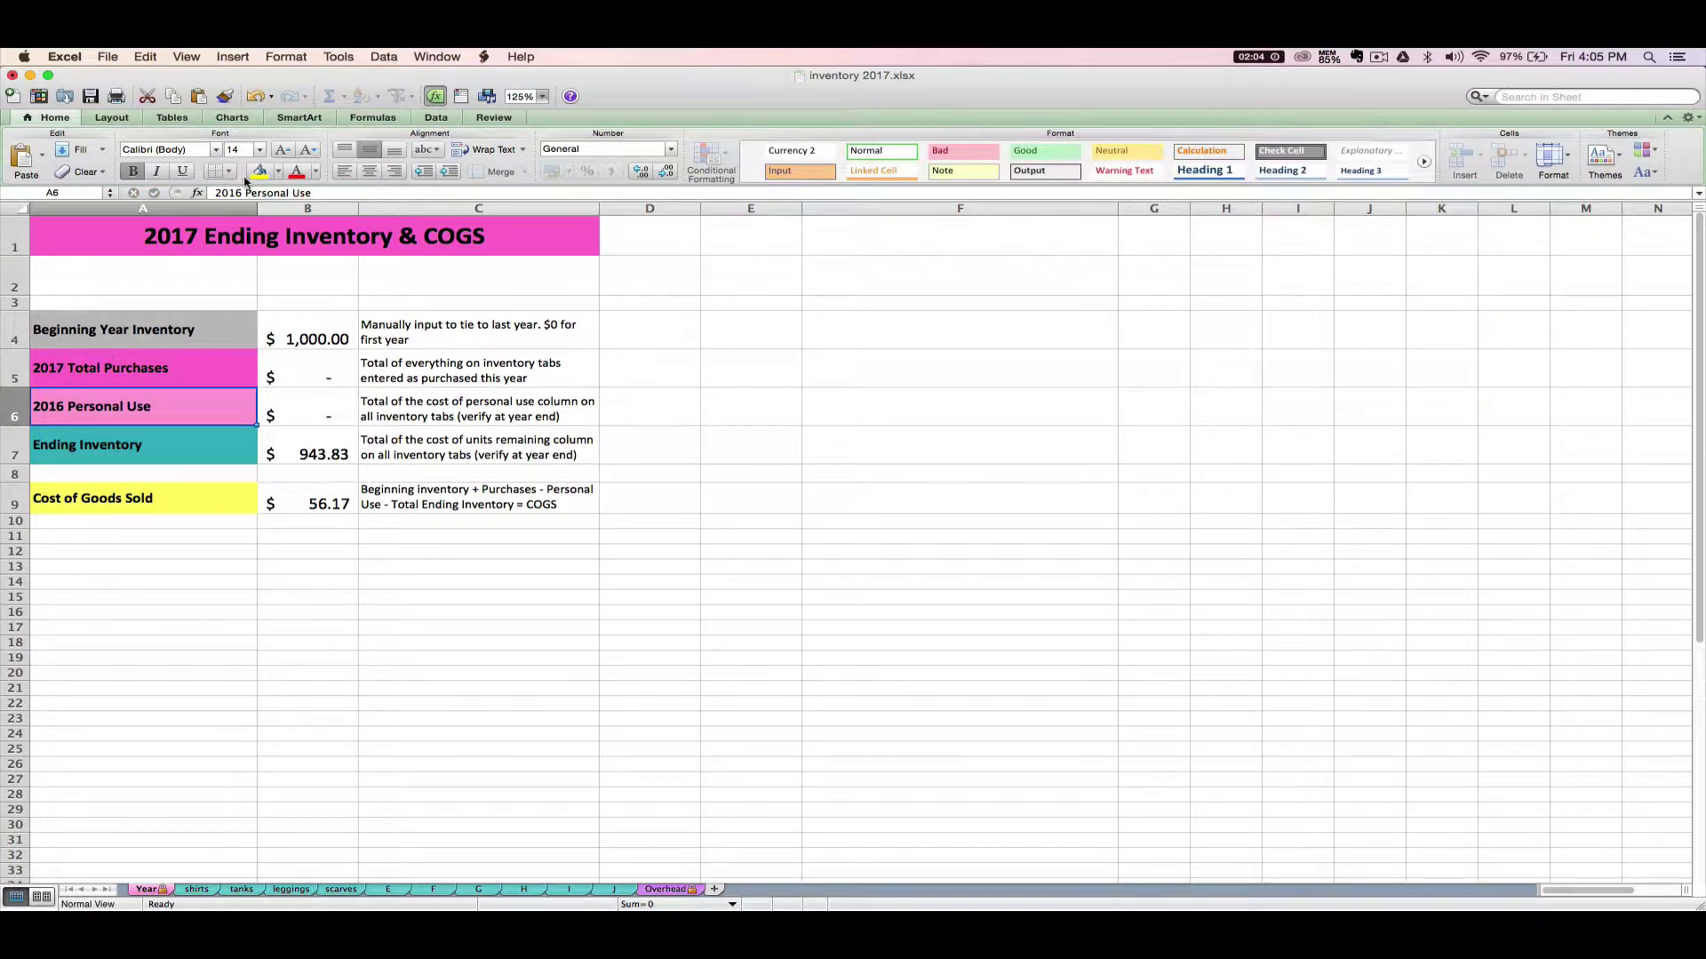
{"action": "left_click", "coordinate": [241, 193]}
{"action": "key", "text": "BackSpace"}
{"action": "type", "text": "7"}
{"action": "key", "text": "Return"}
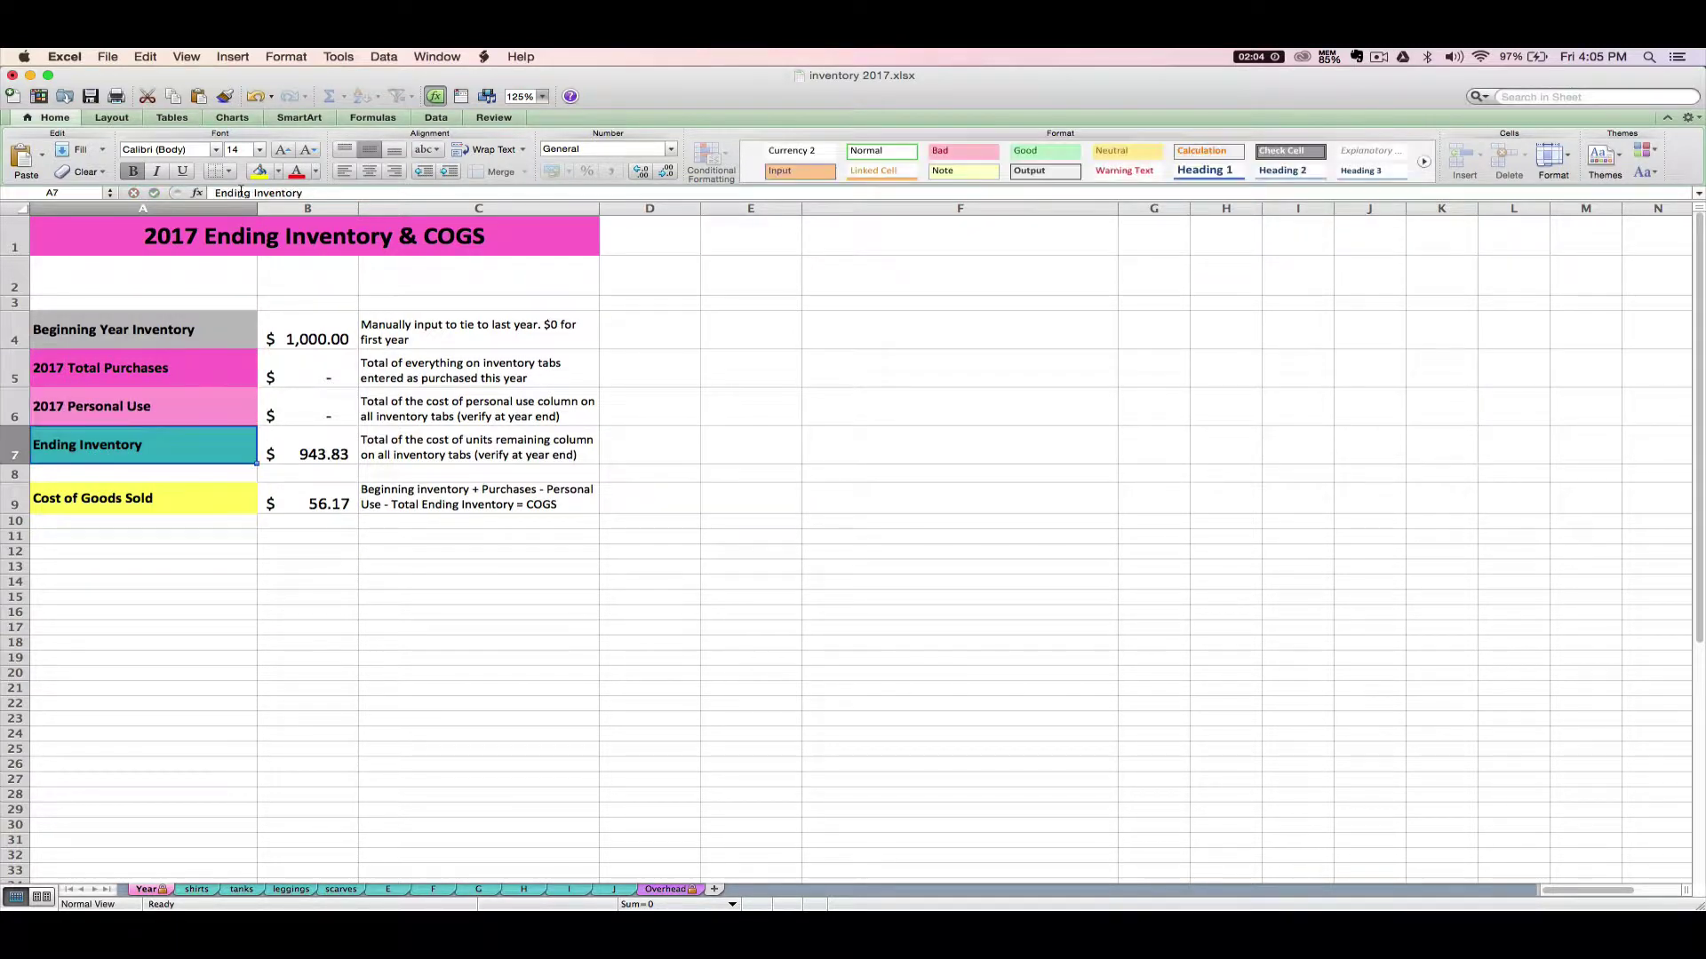
{"action": "left_click", "coordinate": [293, 336]}
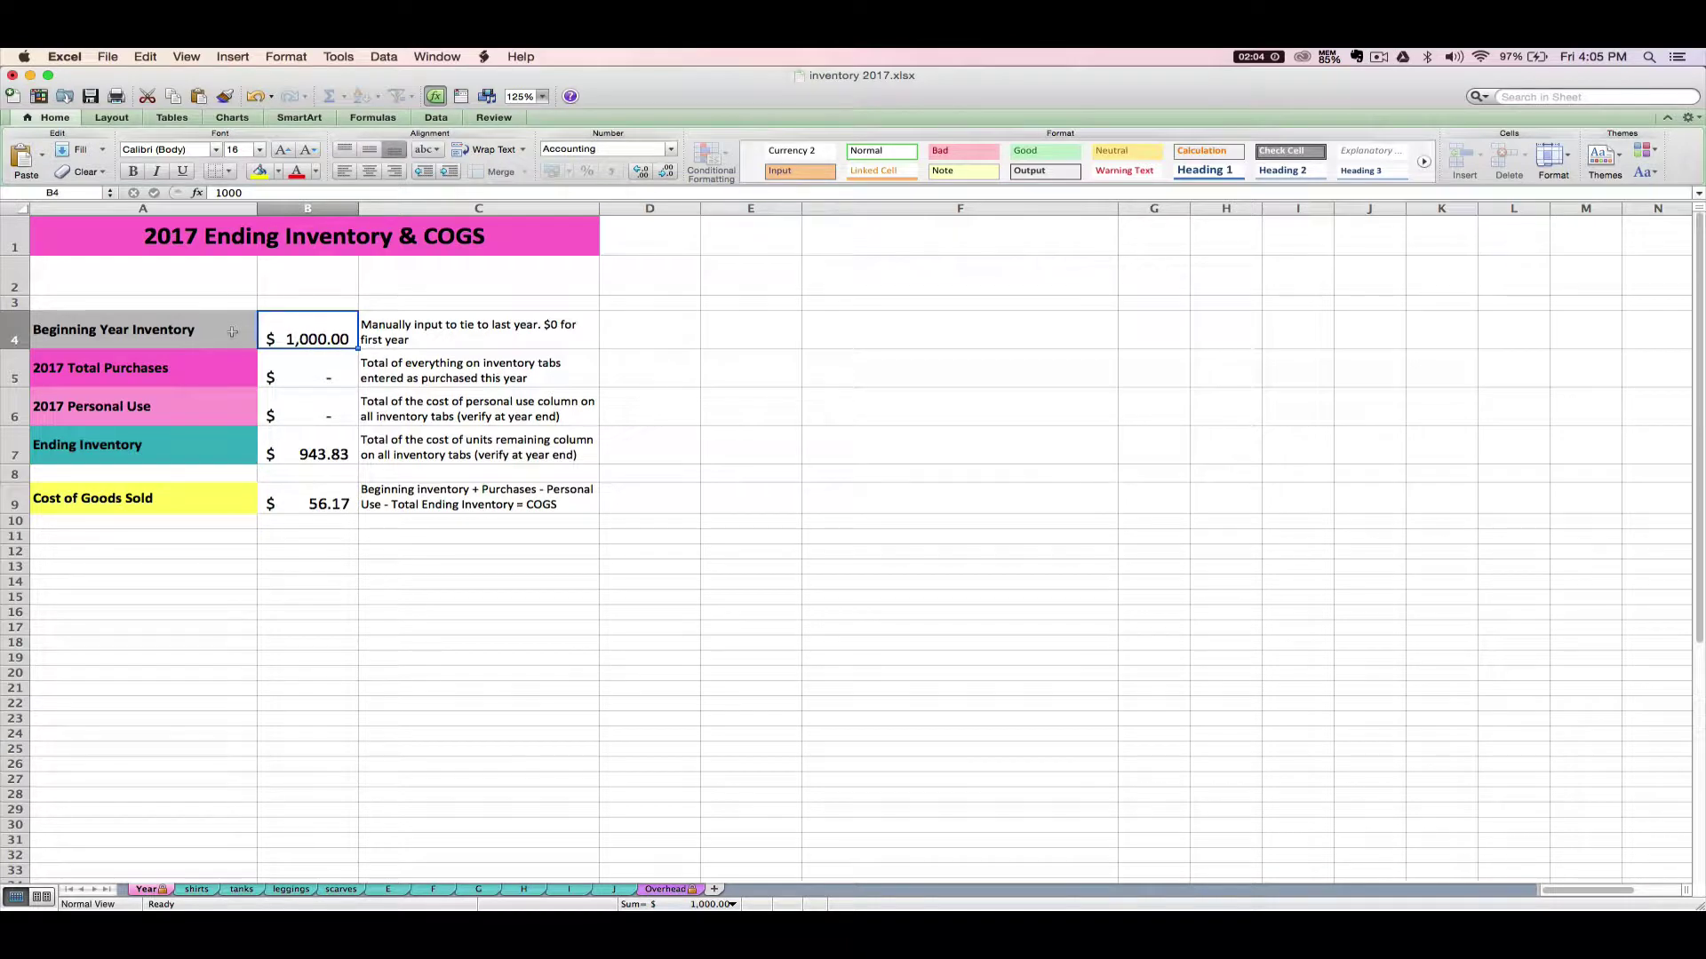
{"action": "left_click", "coordinate": [436, 56]}
Look up last year's Ending Inventory of $943.83 on the resellers workbook's Year sheet
{"action": "left_click", "coordinate": [510, 281]}
{"action": "left_click", "coordinate": [149, 890]}
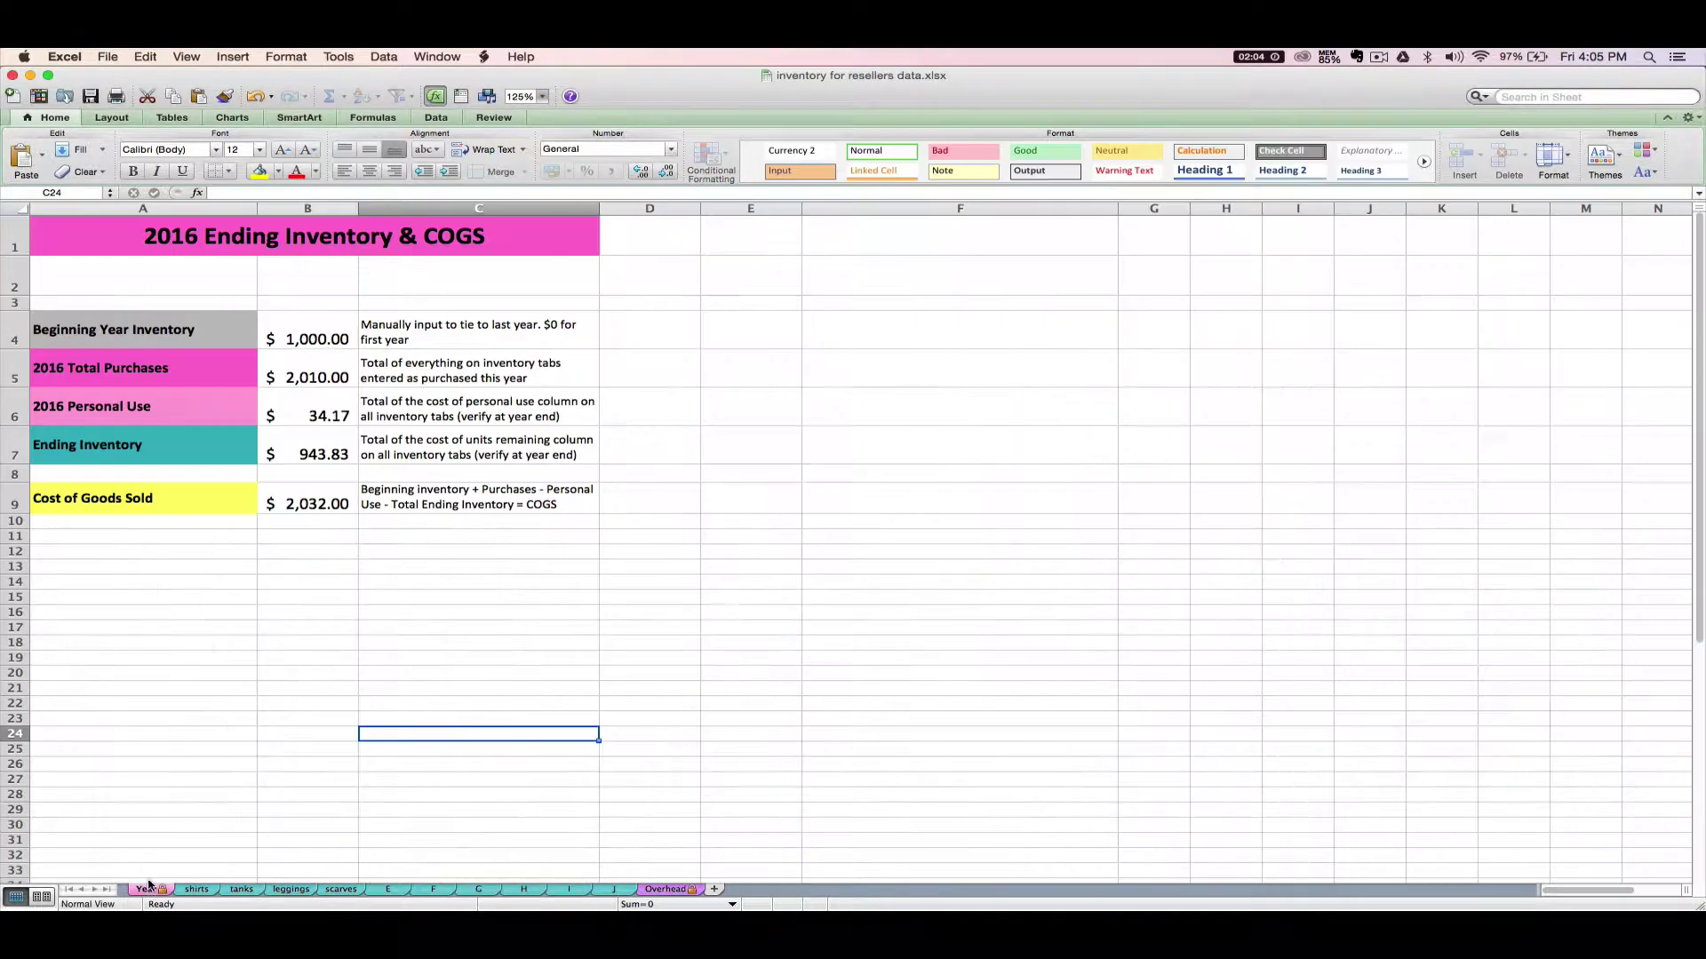
{"action": "left_click", "coordinate": [297, 449]}
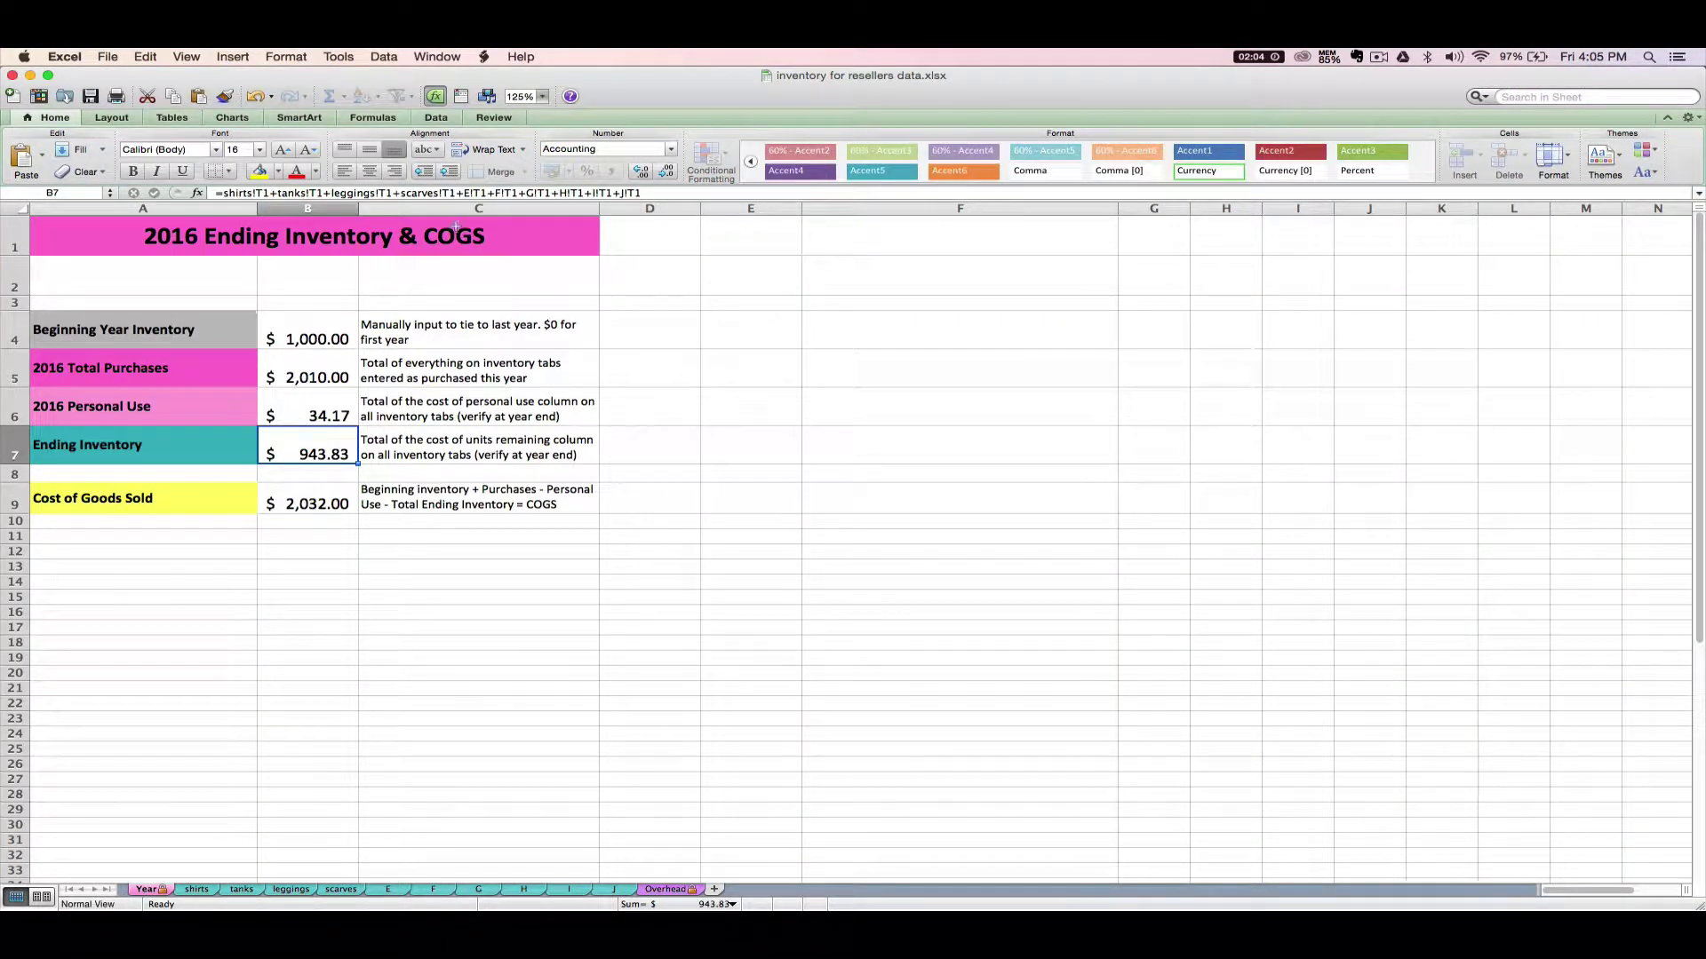
Enter 943.83 as the 2017 Beginning Year Inventory in inventory 2017
{"action": "left_click", "coordinate": [436, 56]}
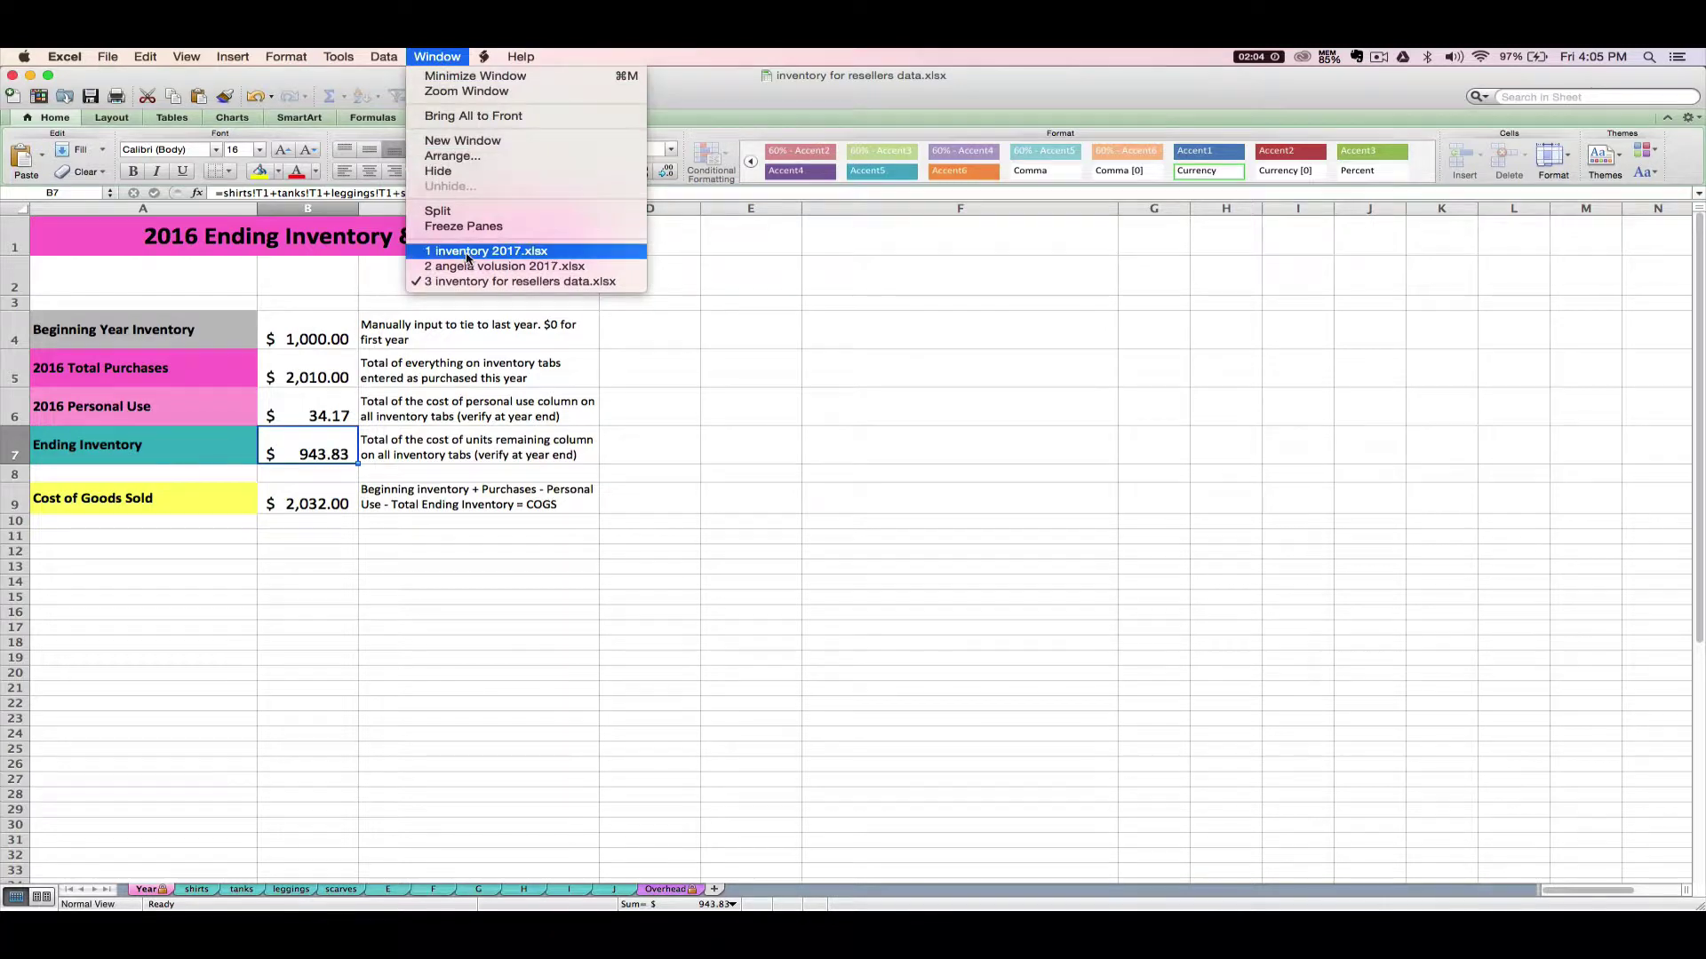
{"action": "left_click", "coordinate": [486, 250]}
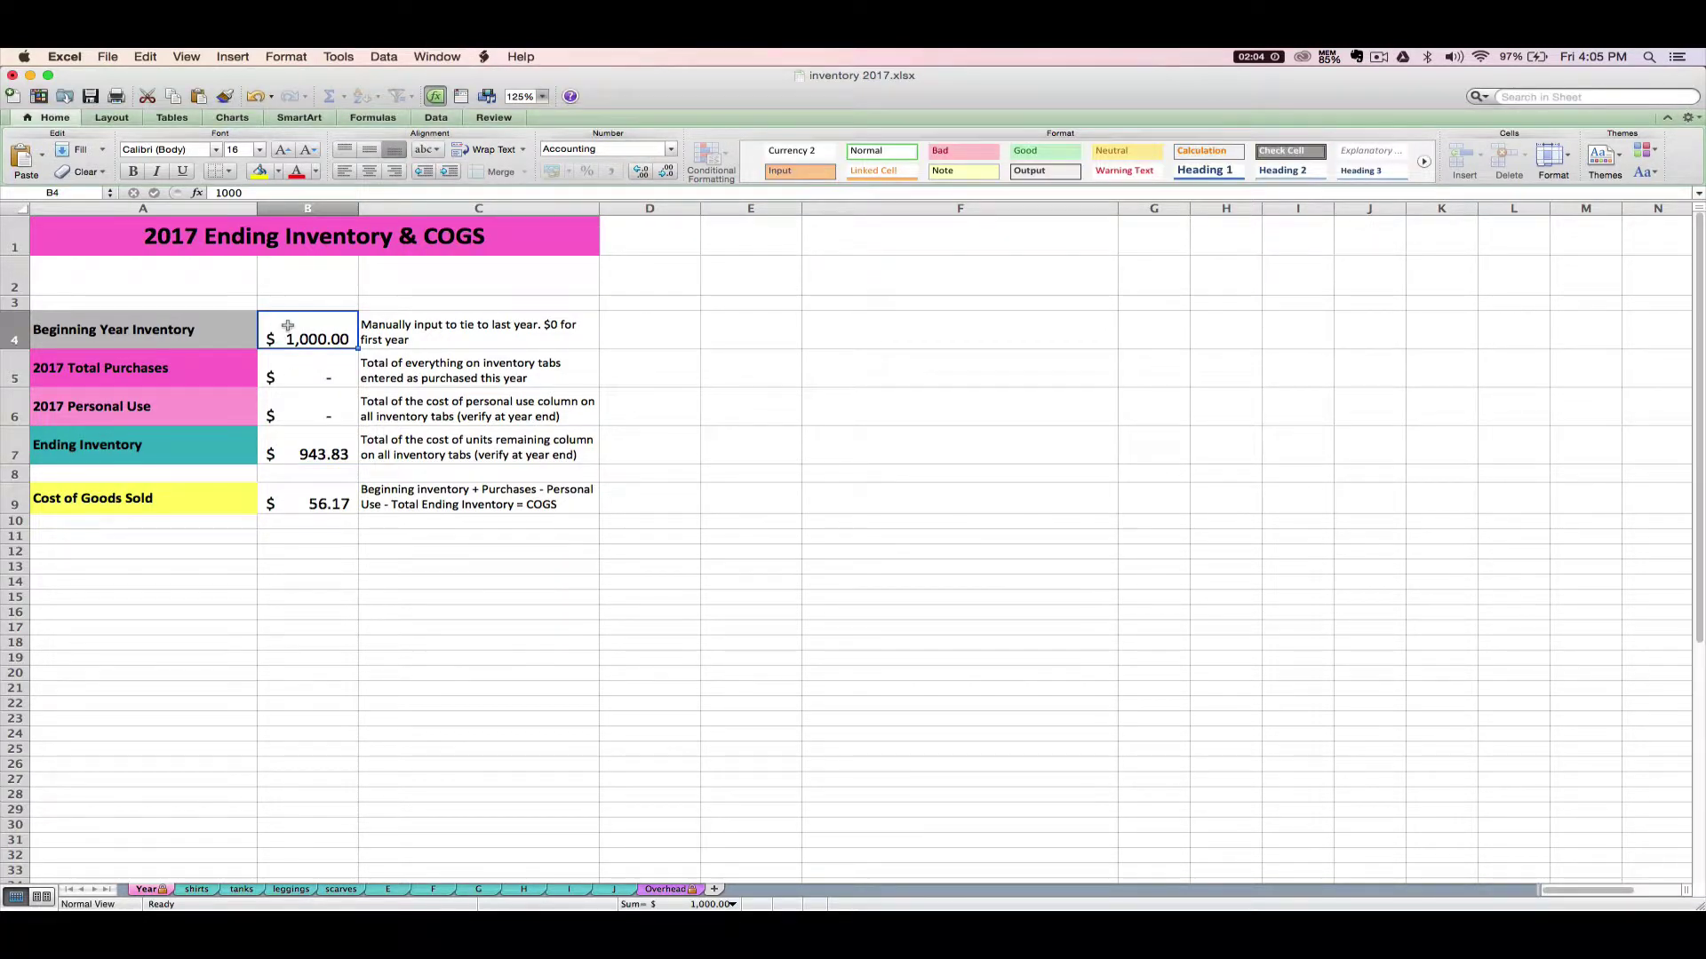
{"action": "type", "text": "943.83"}
{"action": "key", "text": "Return"}
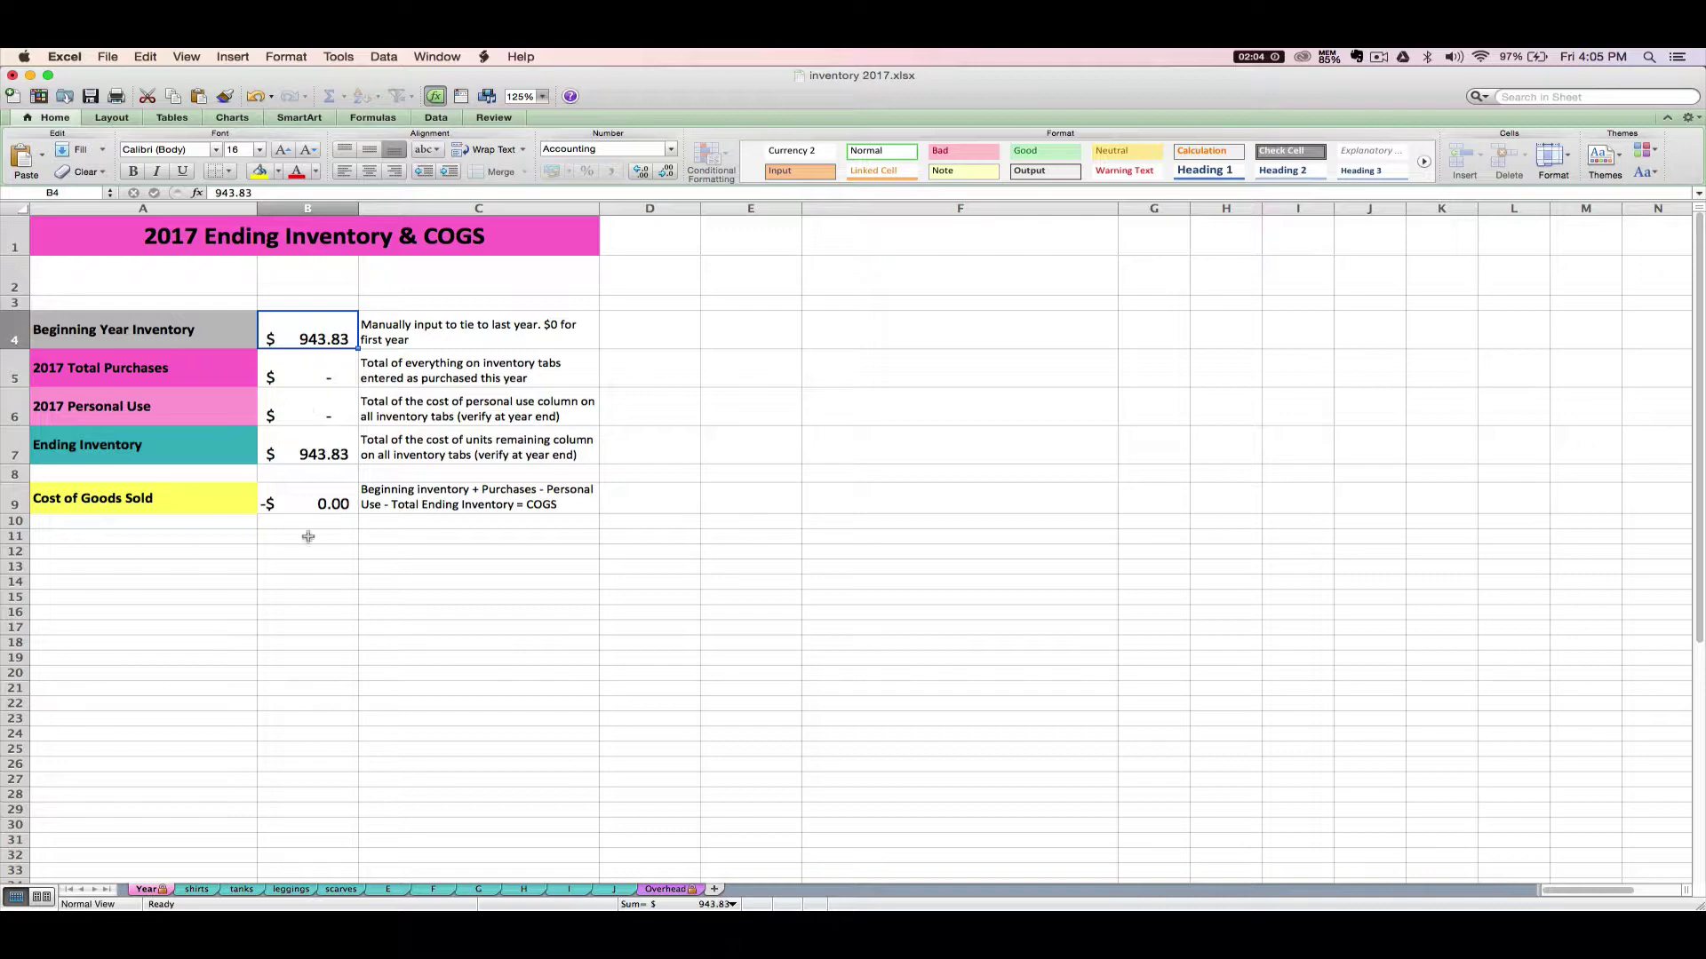
{"action": "left_click", "coordinate": [286, 383]}
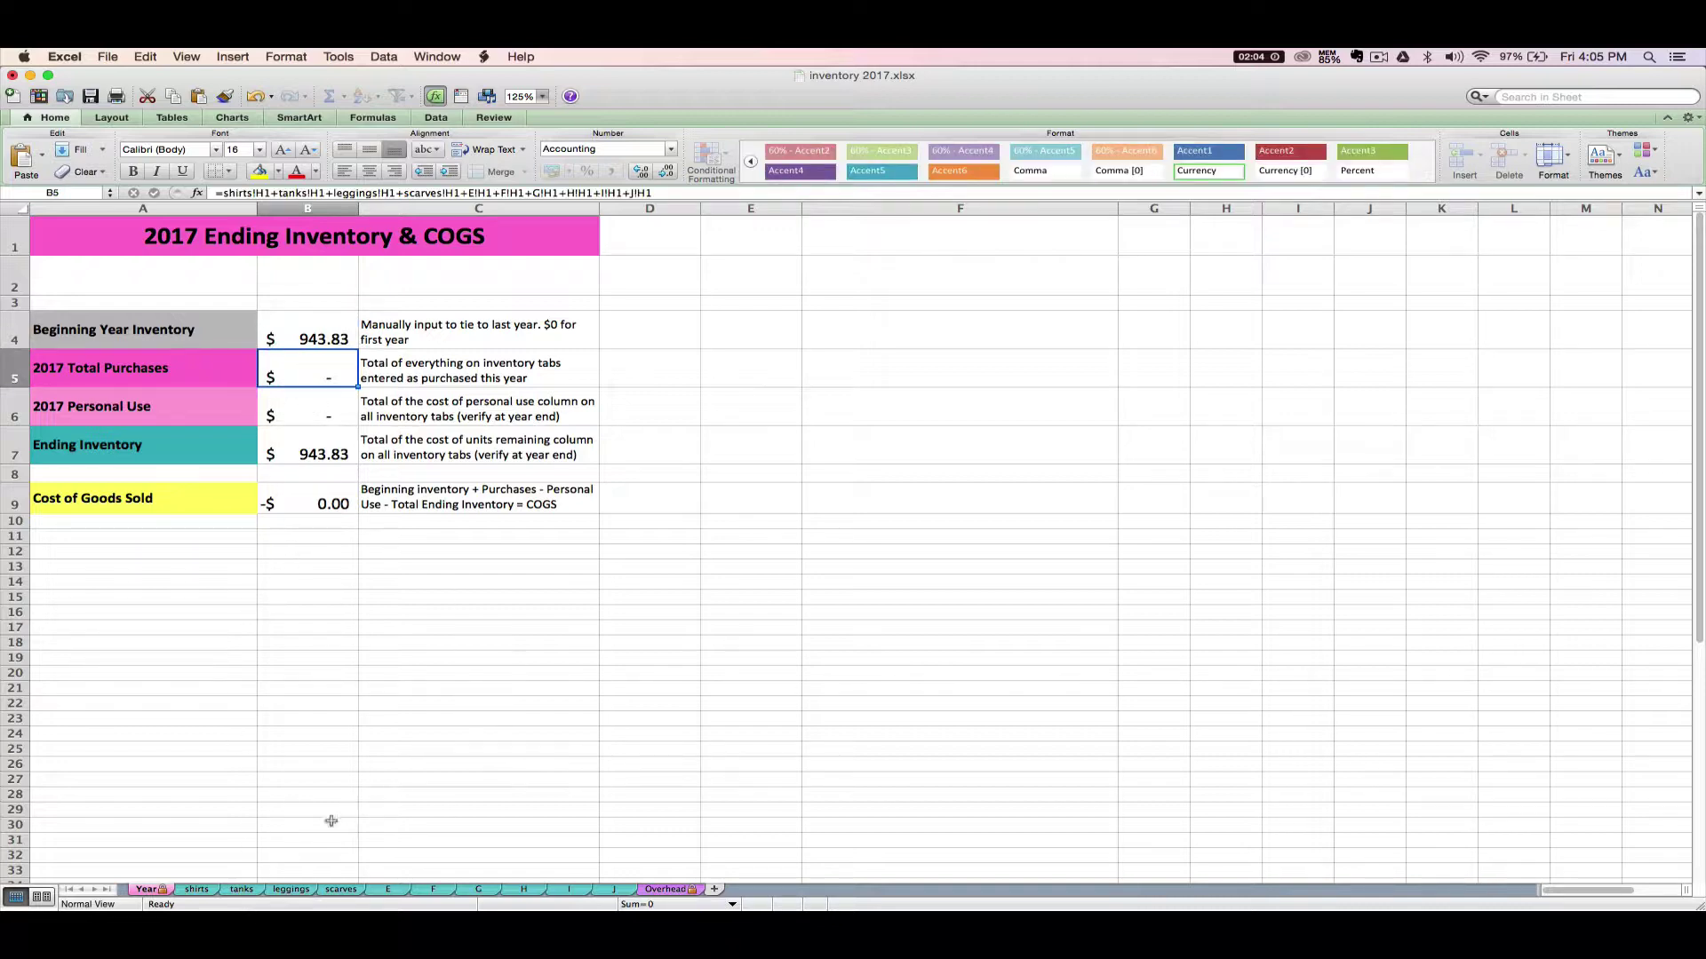
{"action": "left_click", "coordinate": [197, 889]}
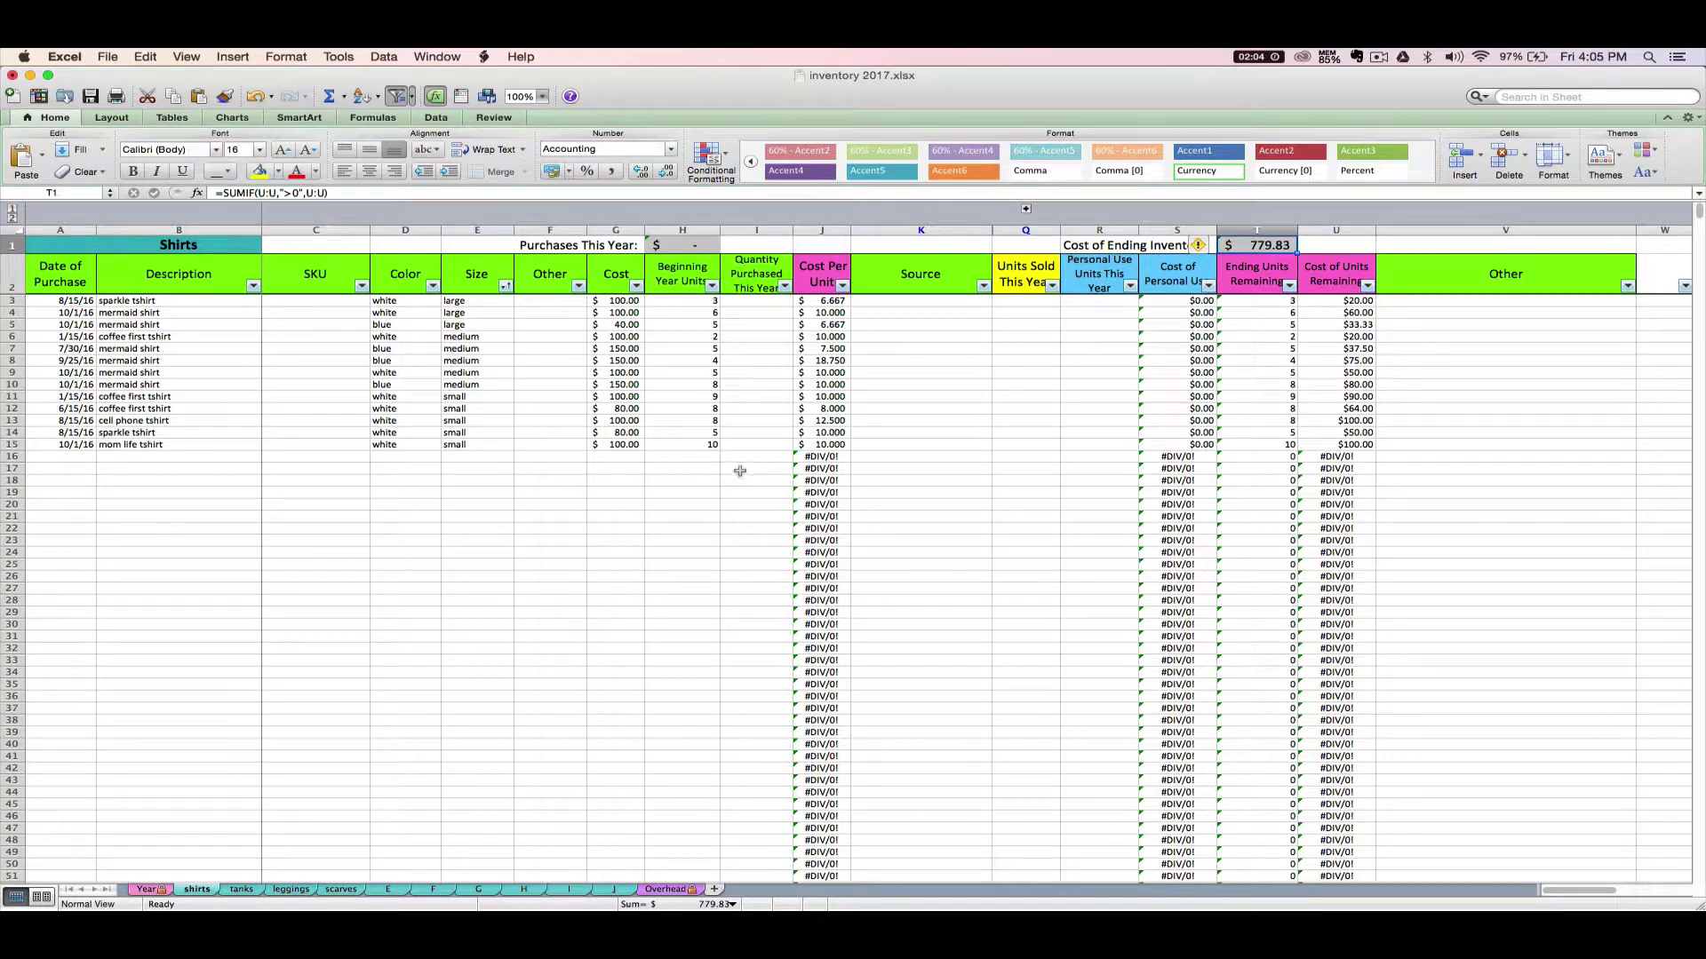